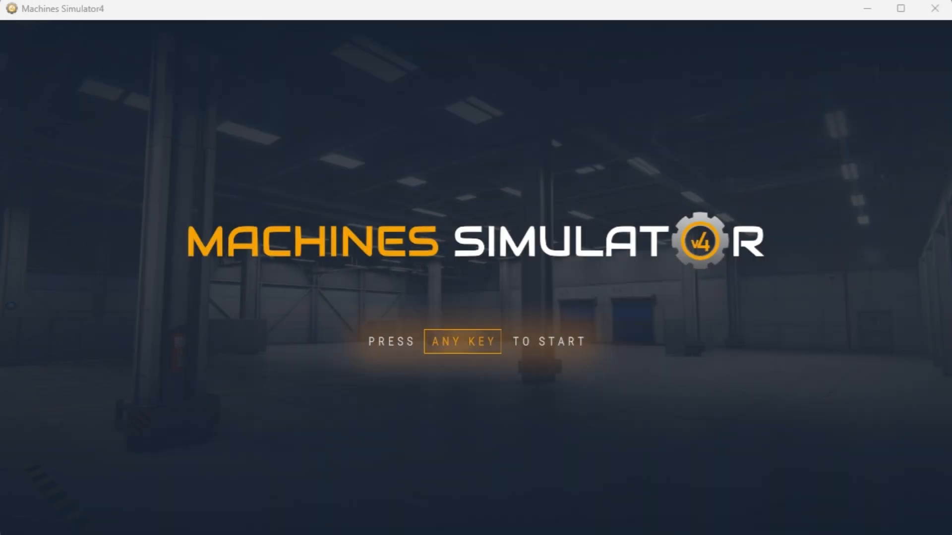
Get past the title screen and scroll through the Machines library of sample scenes.
key(space)
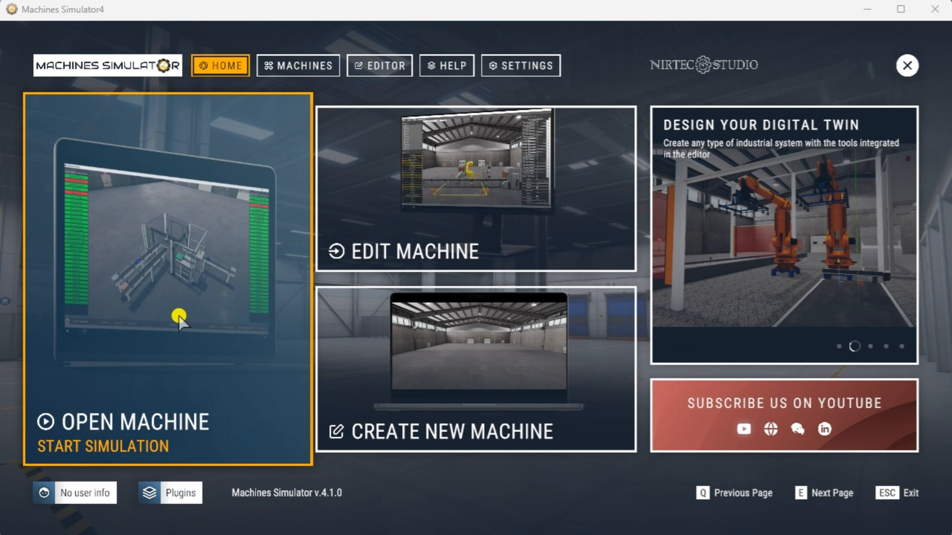
click(179, 318)
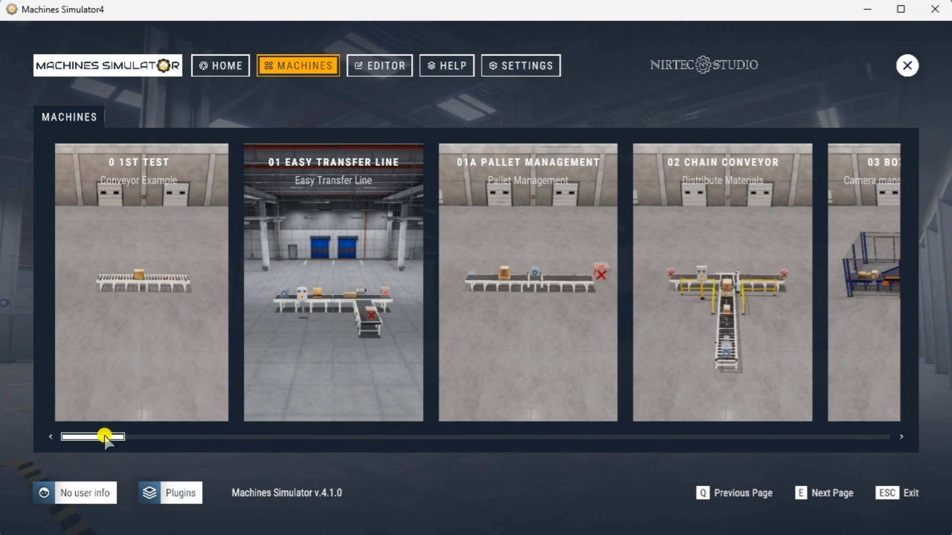
mouse_move(103, 436)
mouse_down()
mouse_move(402, 446)
mouse_move(512, 462)
mouse_move(745, 448)
mouse_move(871, 459)
mouse_move(398, 453)
mouse_move(285, 466)
mouse_move(102, 460)
mouse_move(102, 446)
mouse_up()
mouse_move(155, 291)
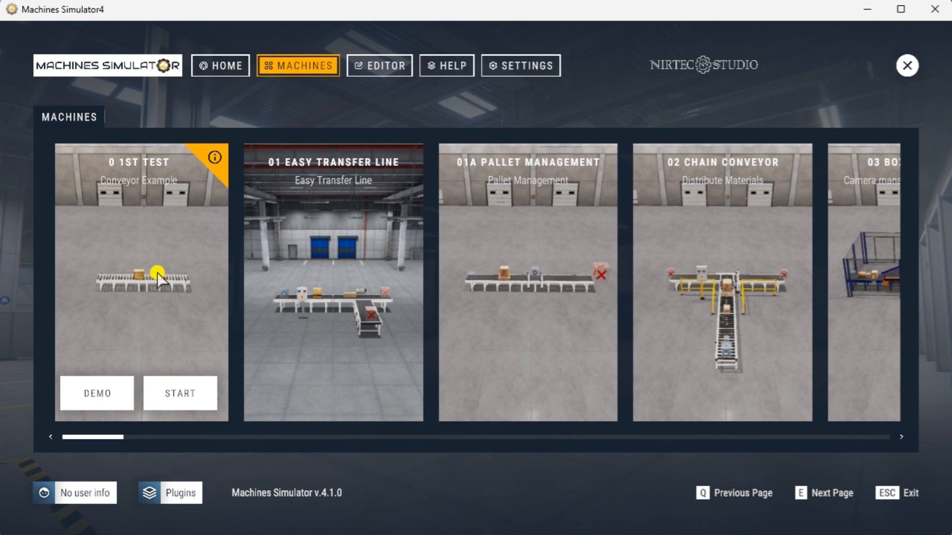
click(213, 161)
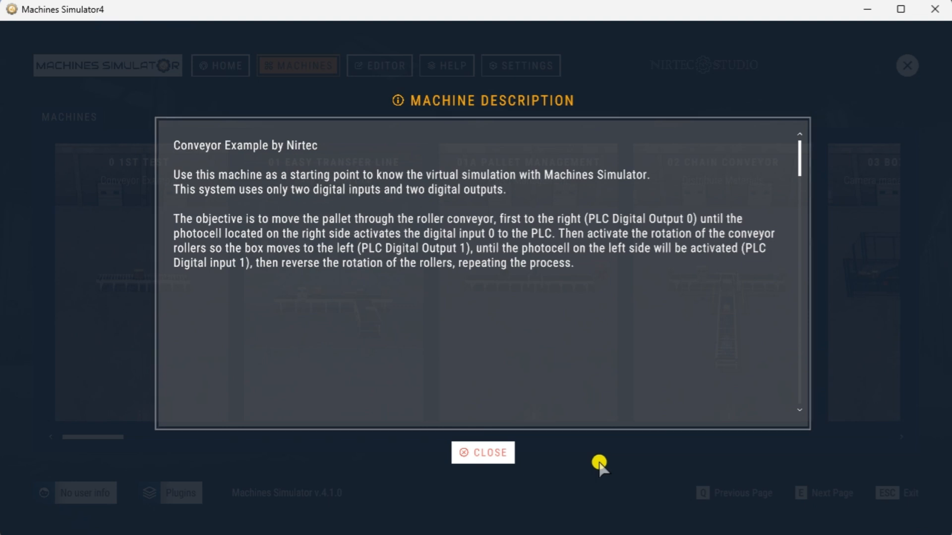
click(493, 454)
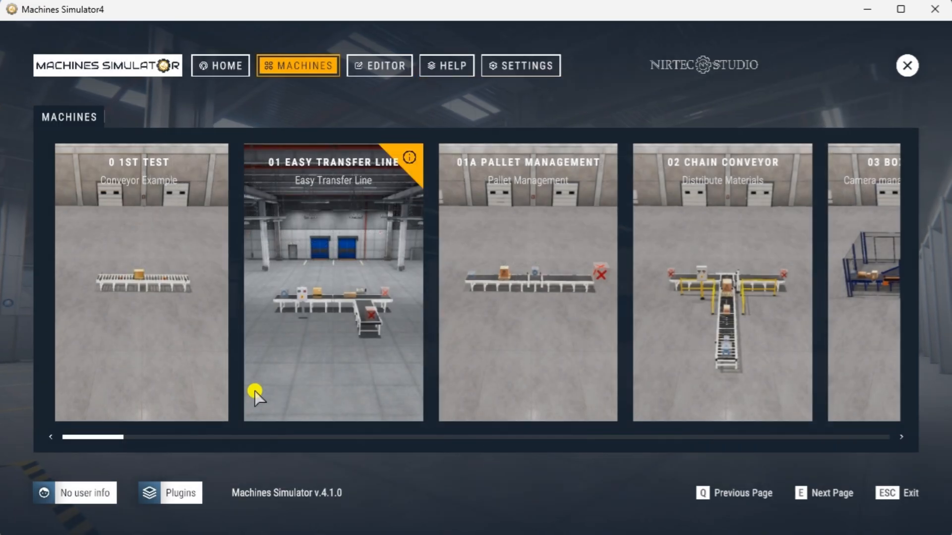
Start the 0 1st Test roller-conveyor example scene.
mouse_move(154, 349)
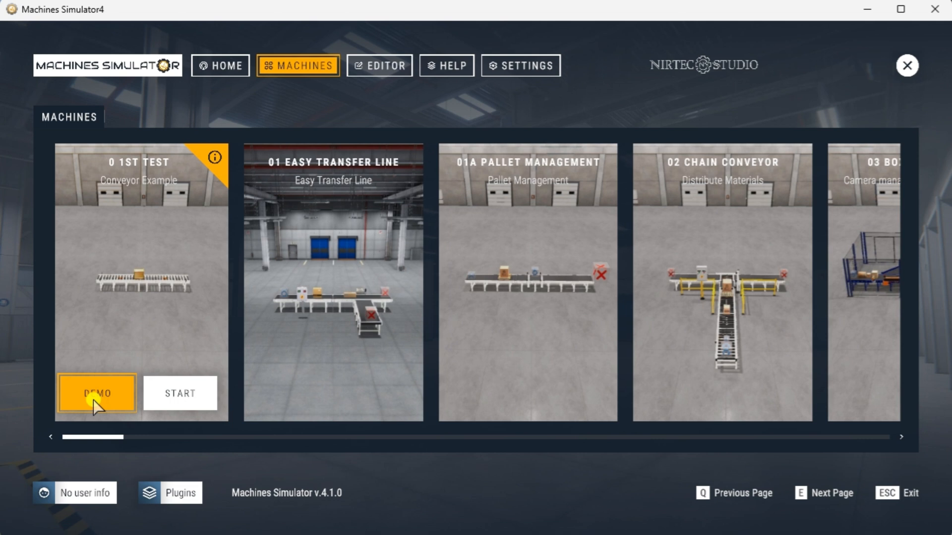
click(194, 401)
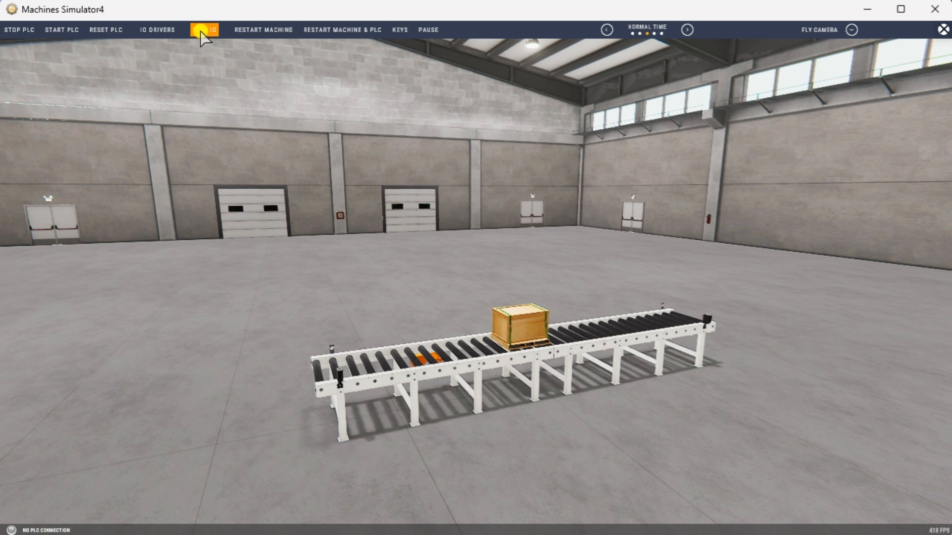
Select ModBusServerDriver as the I/O driver and open its configuration settings.
click(158, 29)
click(162, 49)
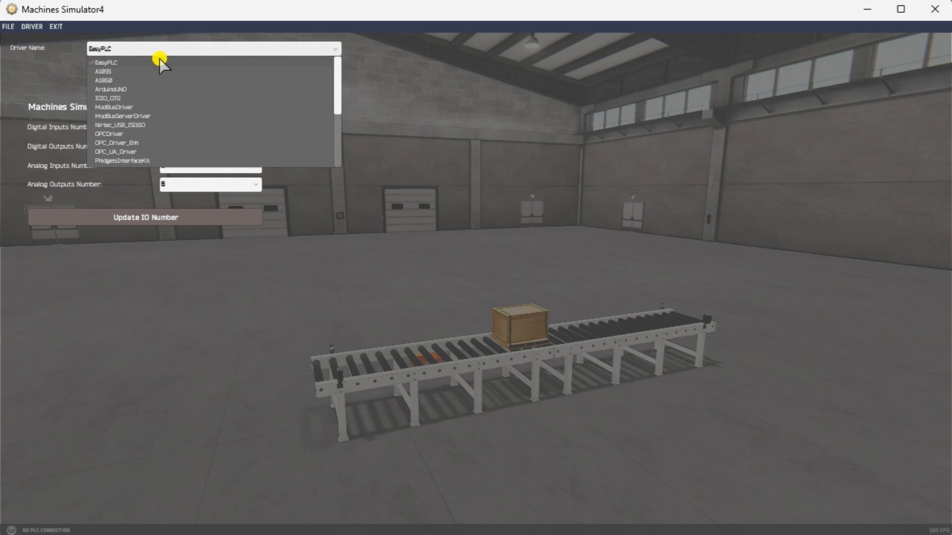
click(150, 118)
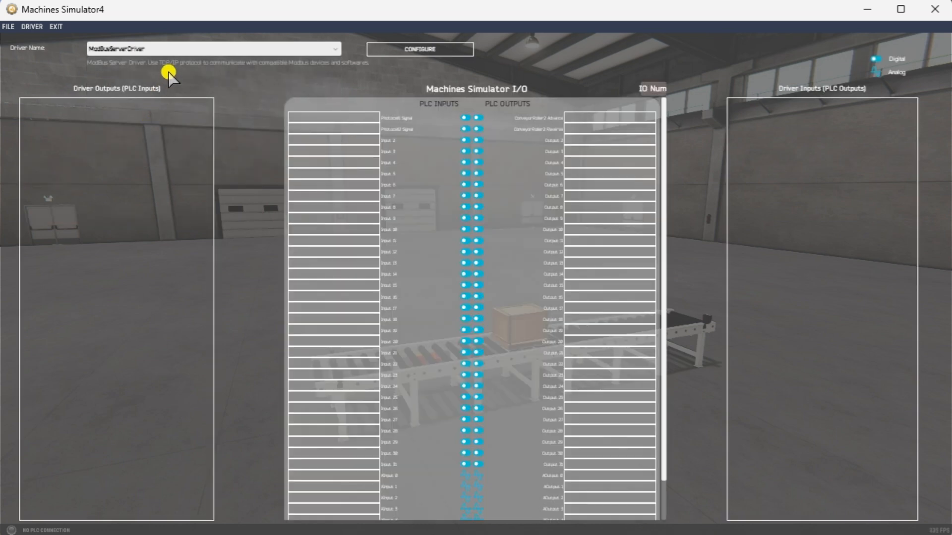
click(418, 53)
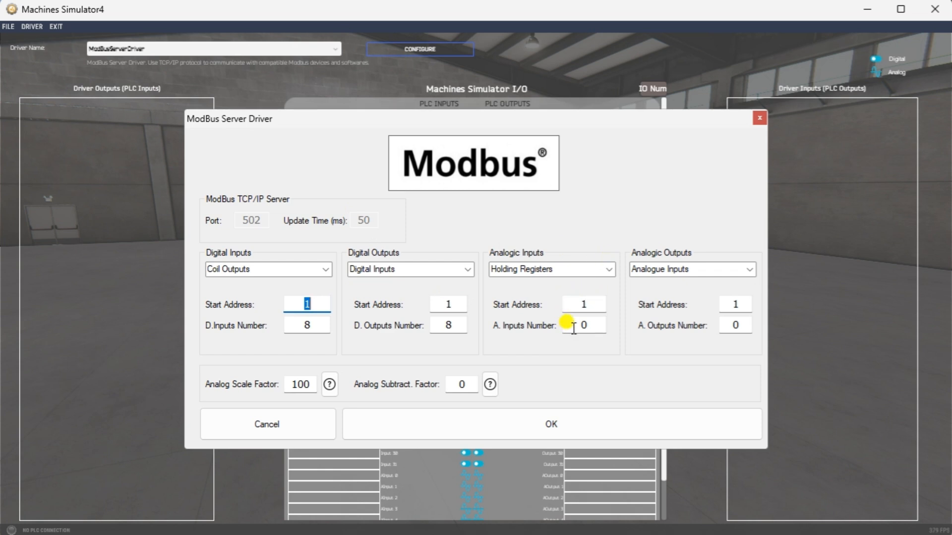
Confirm the Modbus server settings with 8 digital inputs and 8 digital outputs.
click(531, 428)
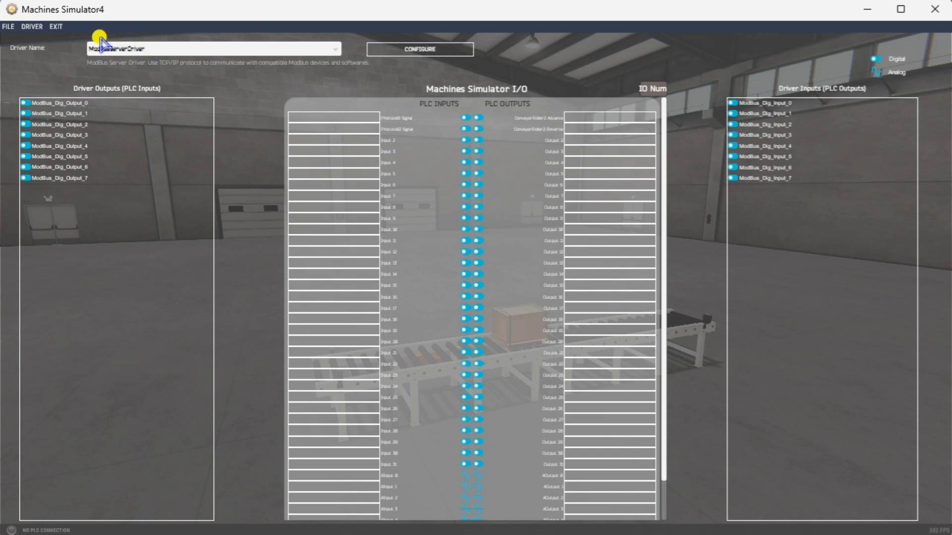
Auto-assign ModBus signals to the PLC inputs and outputs, then save the driver and exit.
click(37, 29)
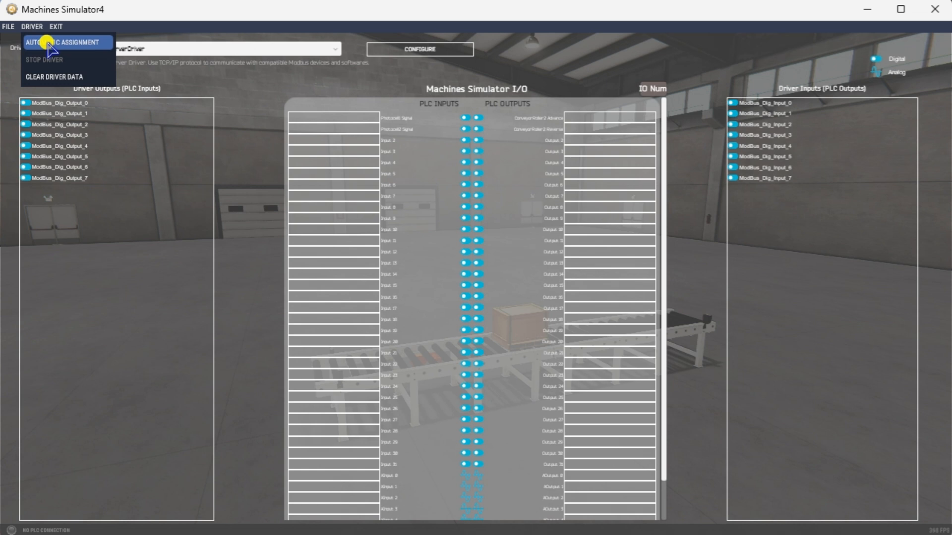
click(48, 44)
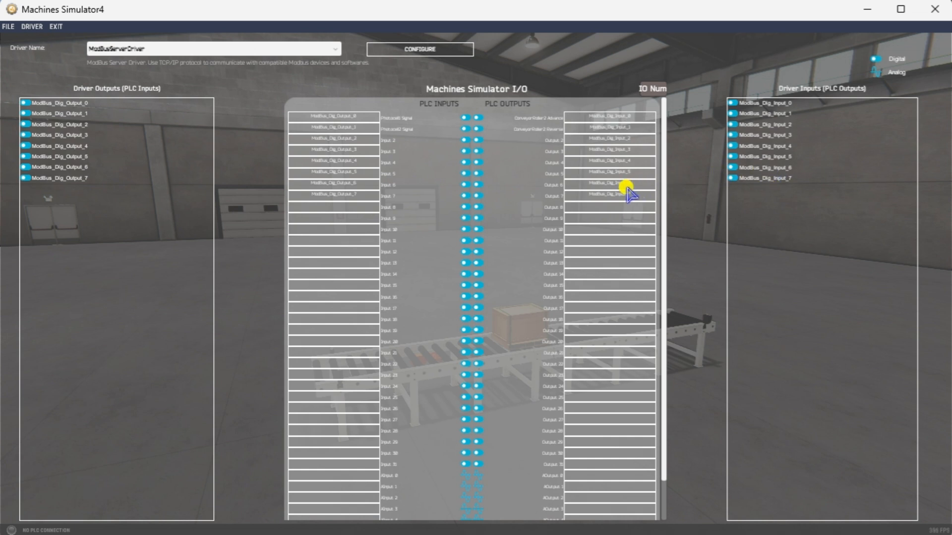
click(56, 27)
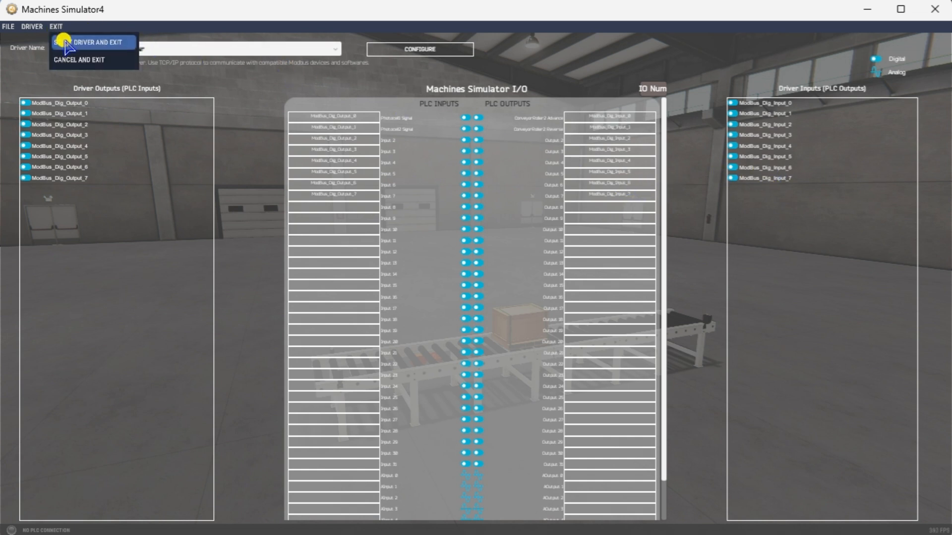
click(66, 44)
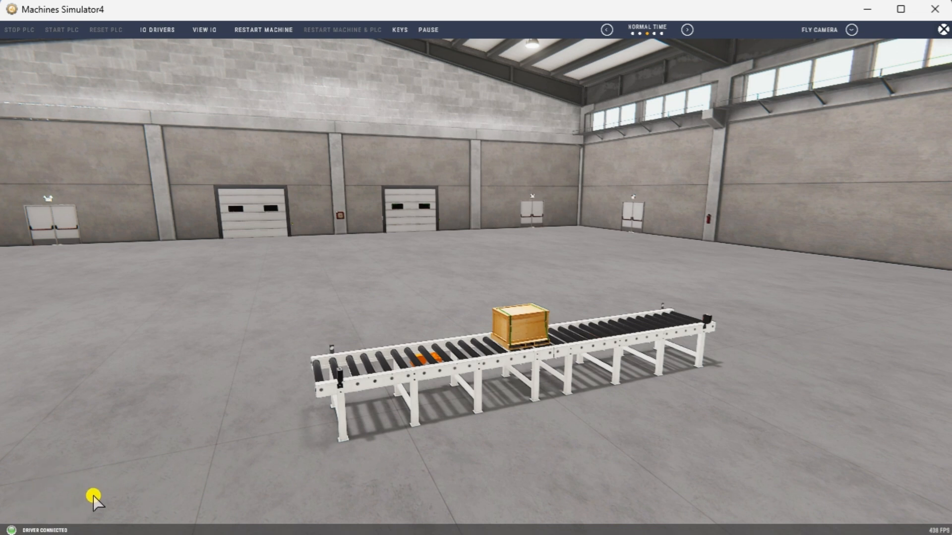
Show the VIEW IO panels and move the camera closer to the conveyor.
click(205, 31)
click(206, 31)
click(205, 30)
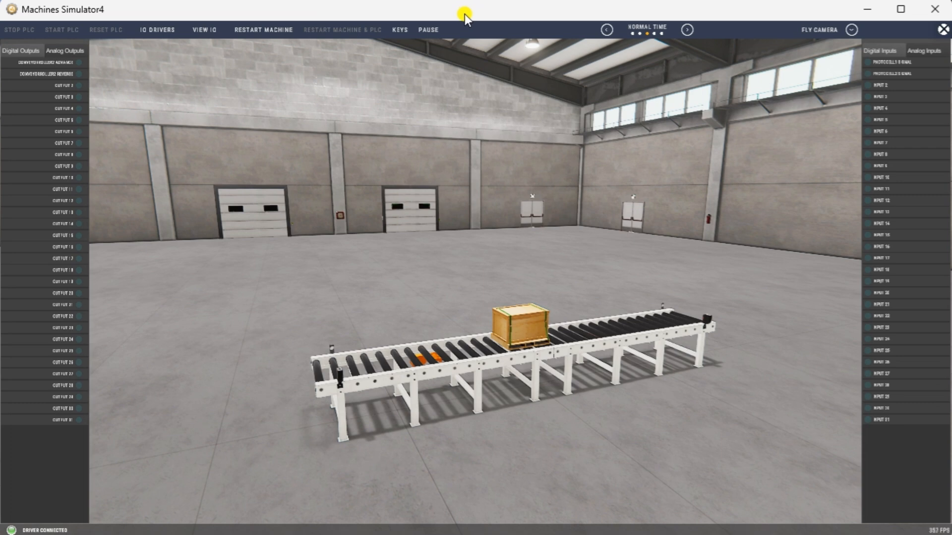
key(Up)
key(Down)
key(w)
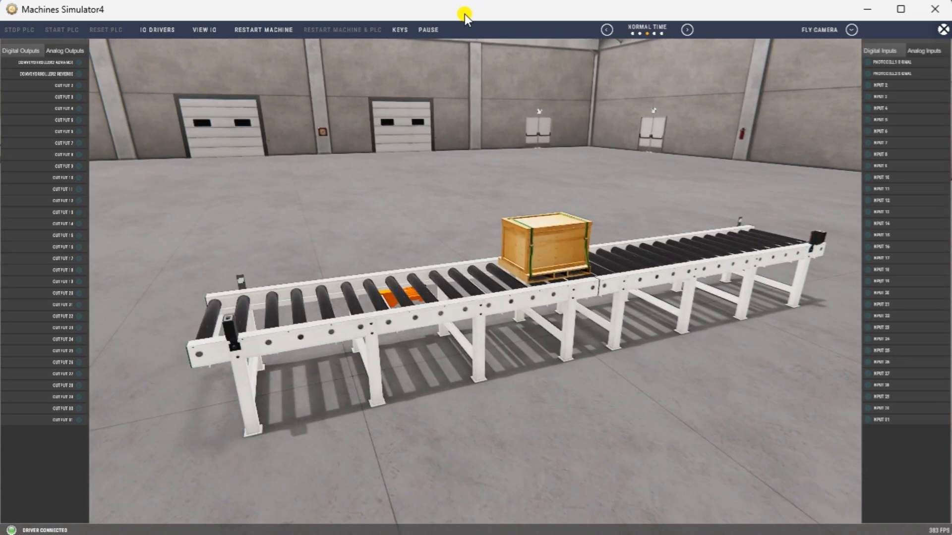
key(Right)
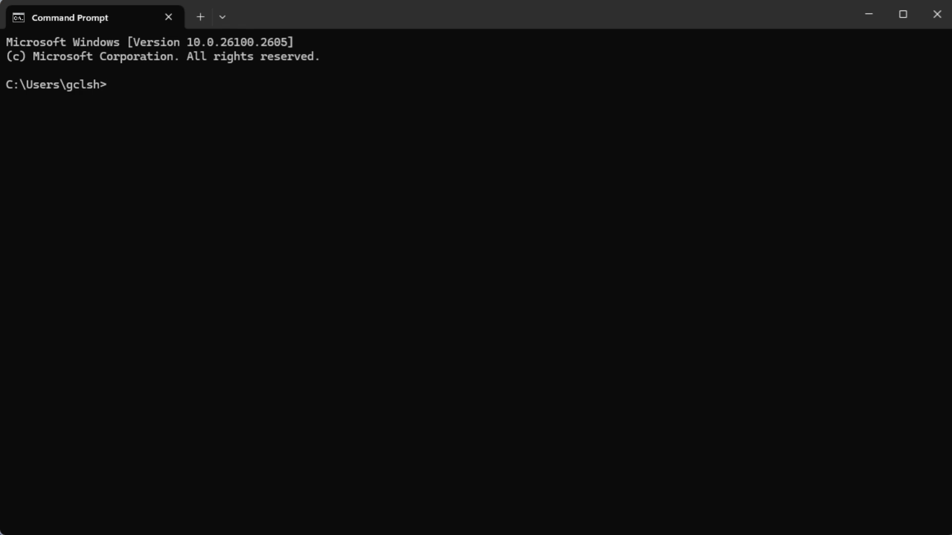
Run ipconfig /all and scroll up to Ethernet 4's IPv4 address 192.168.56.1.
text(ipconfig)
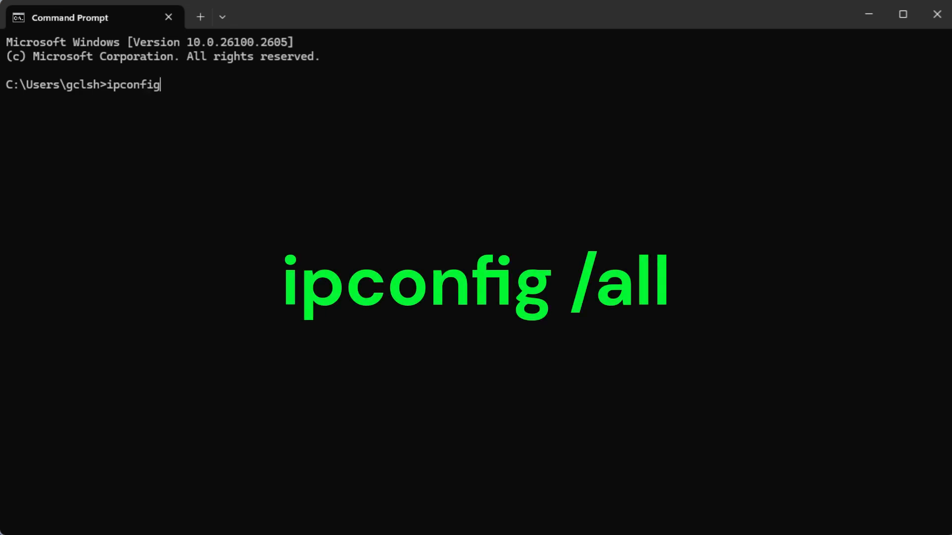
text( /all)
key(Return)
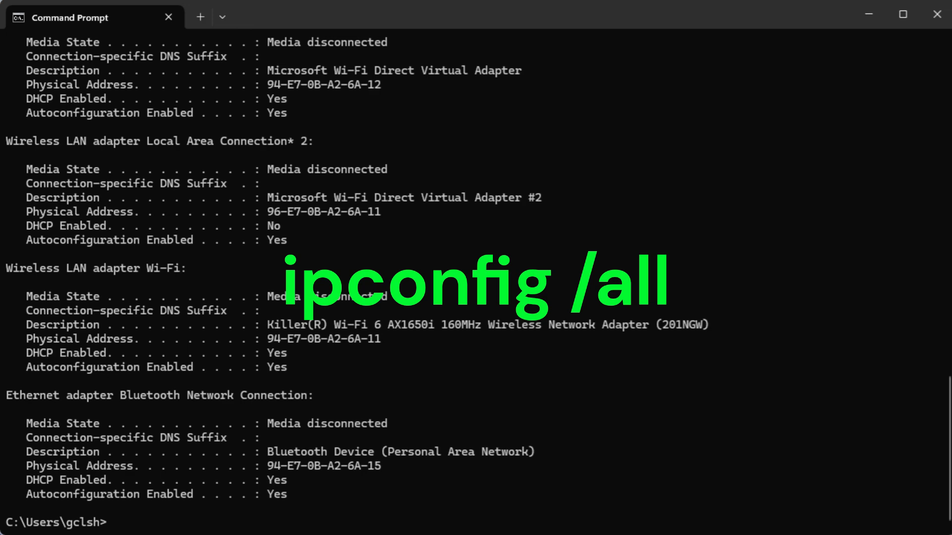
key(Up)
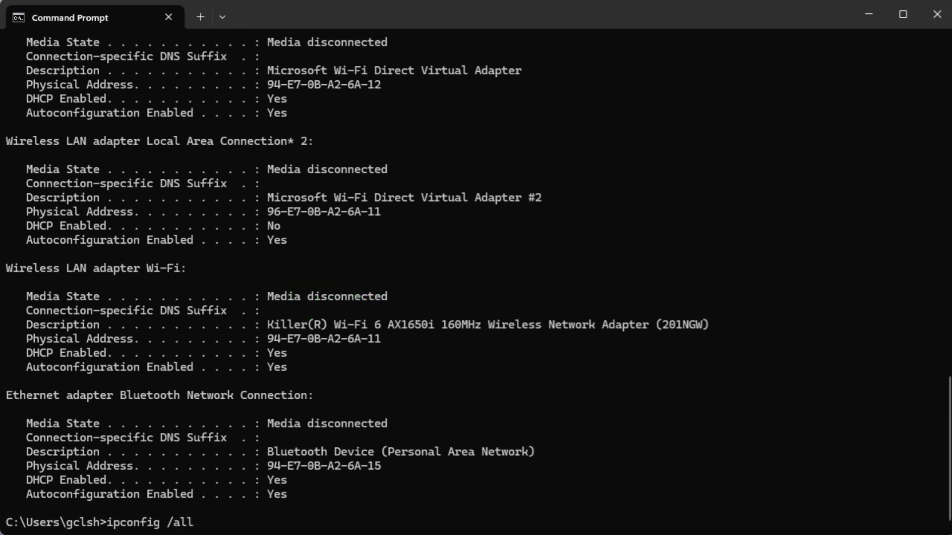
scroll(501, 180, up, 9)
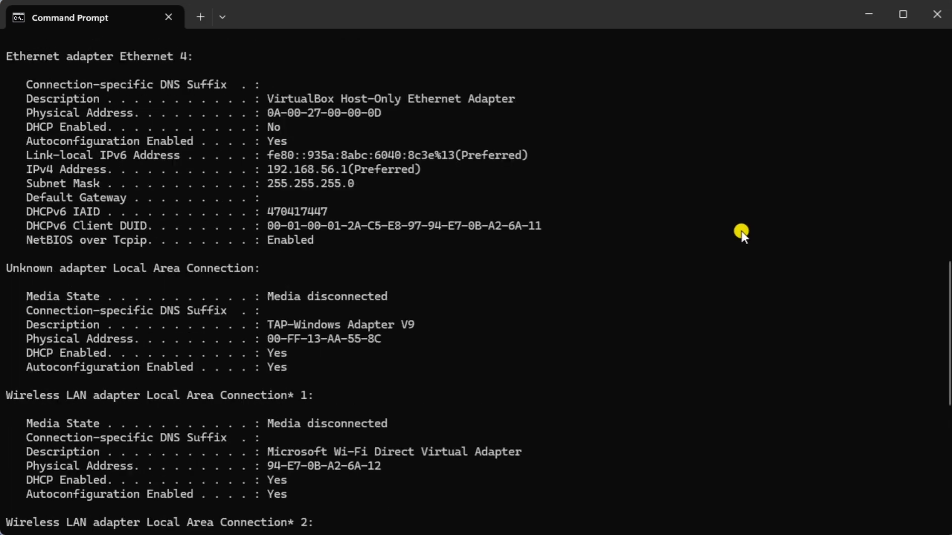
scroll(742, 231, up, 8)
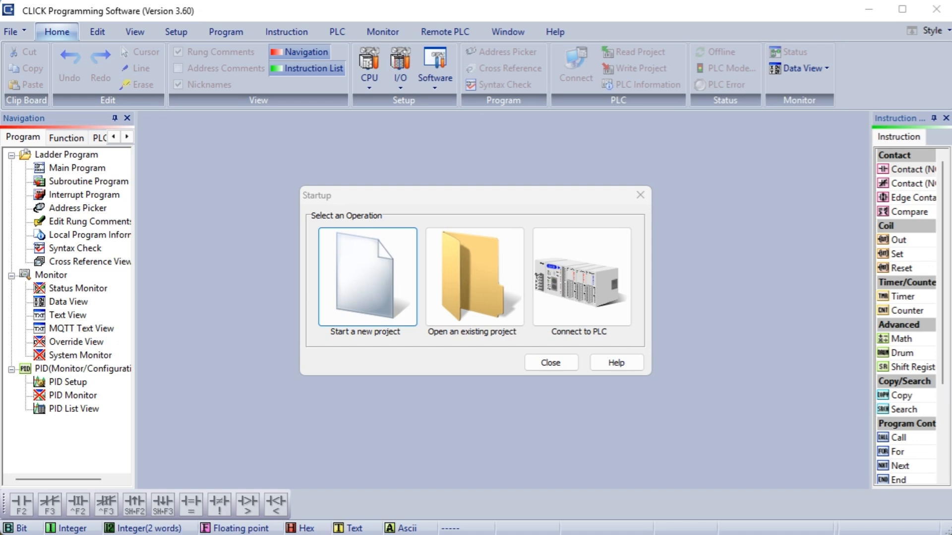
Create a new C2-03CPU project with the PLC password requirement disabled.
click(367, 281)
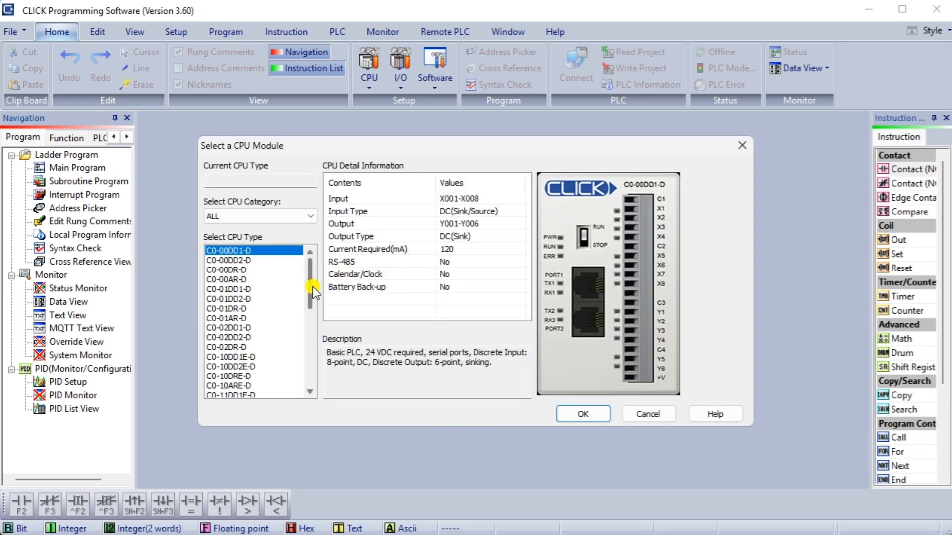
drag(310, 287, 311, 364)
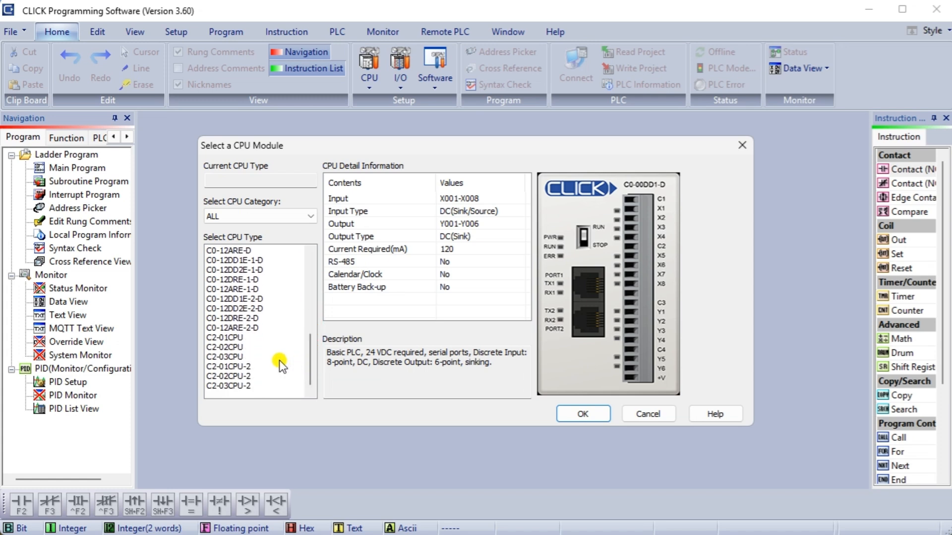
click(233, 357)
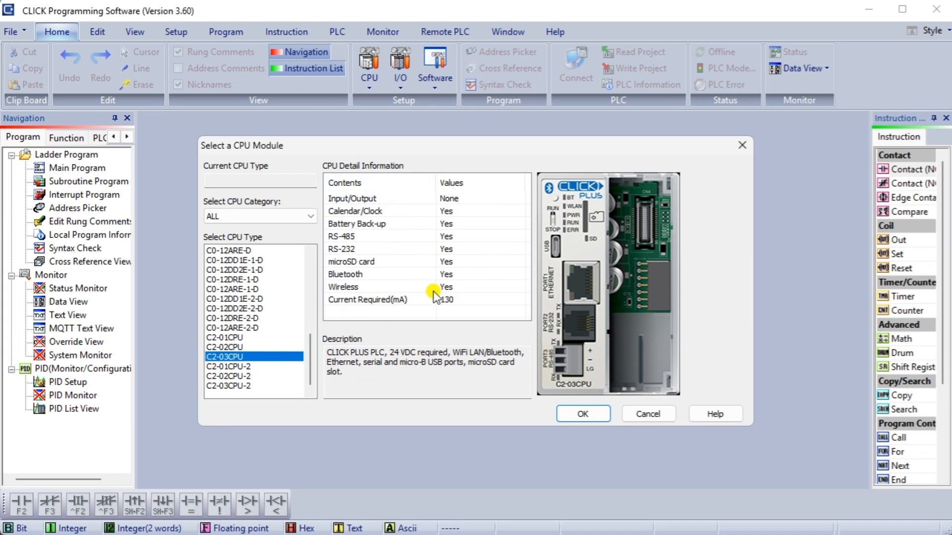
click(587, 414)
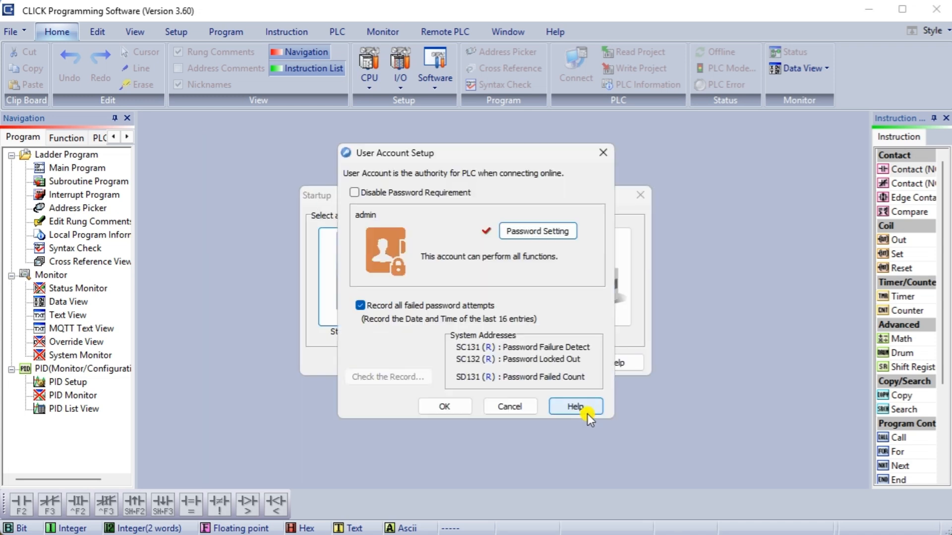
click(395, 194)
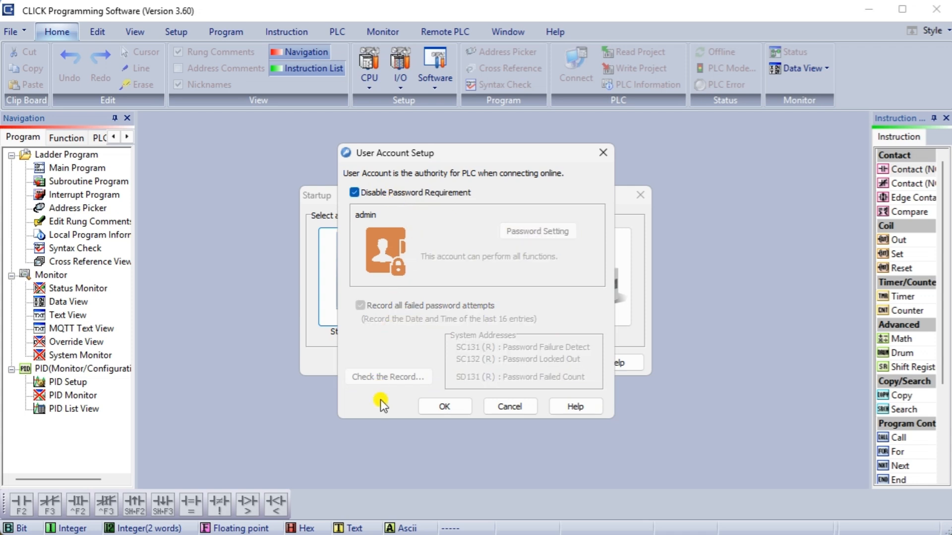
click(446, 407)
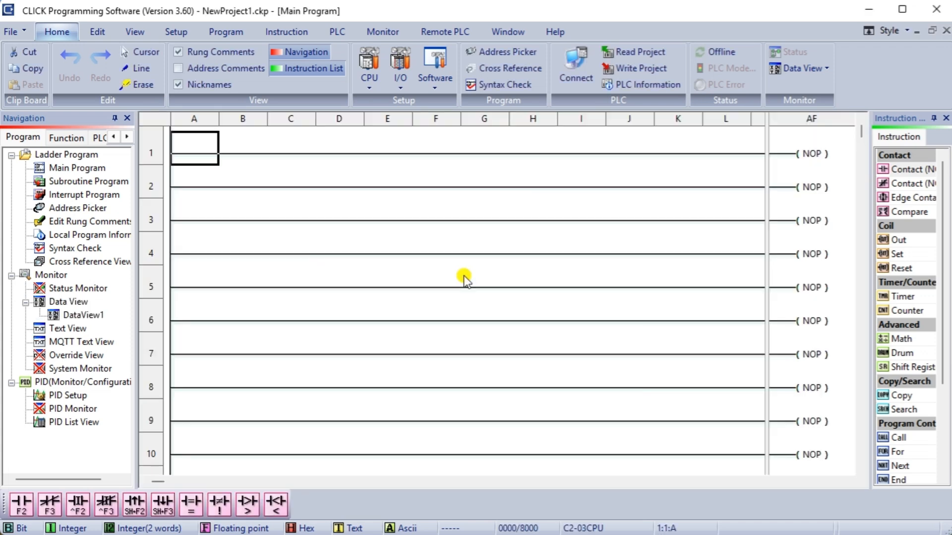
Open System Configuration from the CPU Configuration functions in the Navigation pane.
click(369, 69)
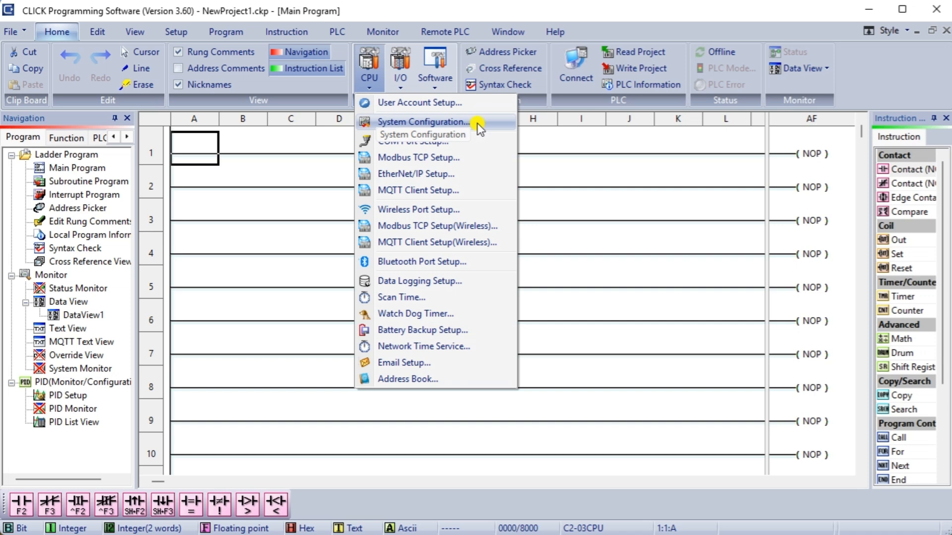
click(71, 139)
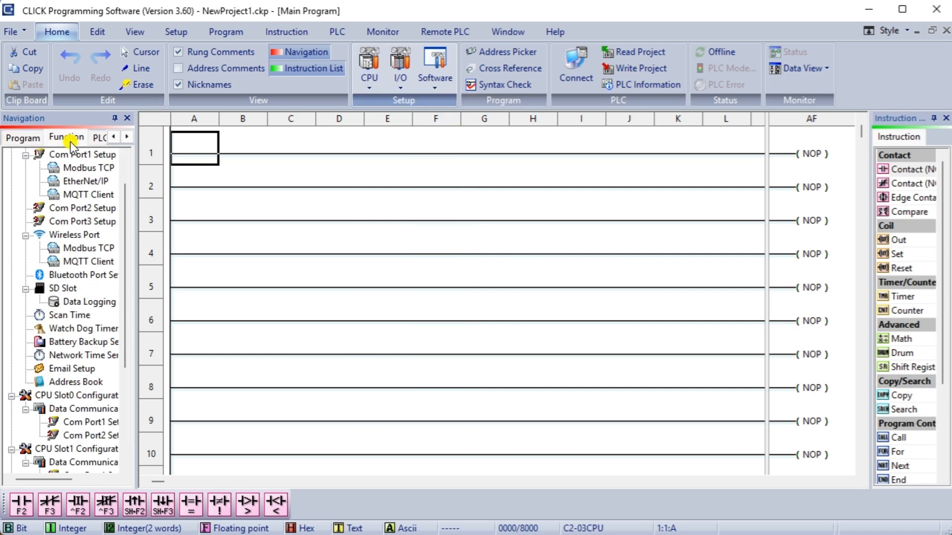
click(94, 139)
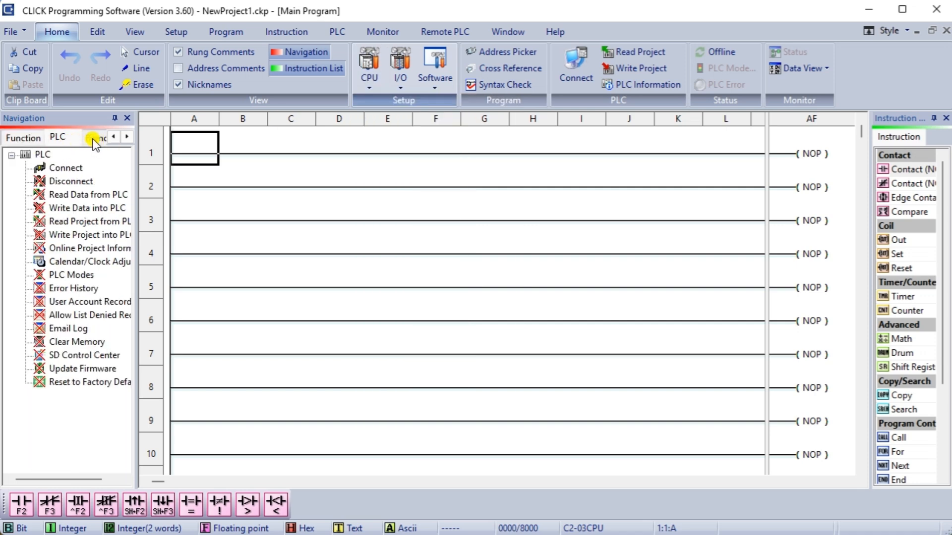
click(95, 138)
click(23, 139)
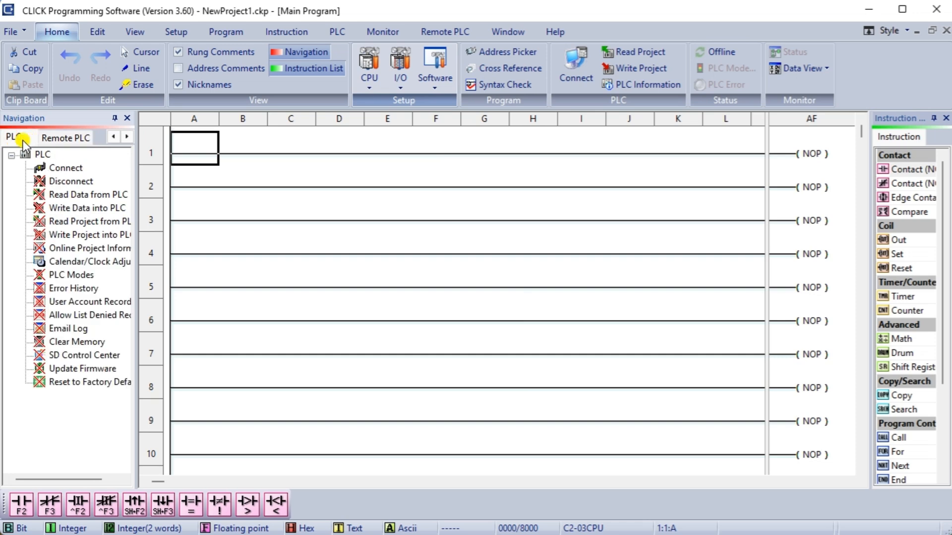
click(113, 137)
click(20, 137)
scroll(72, 253, up, 1)
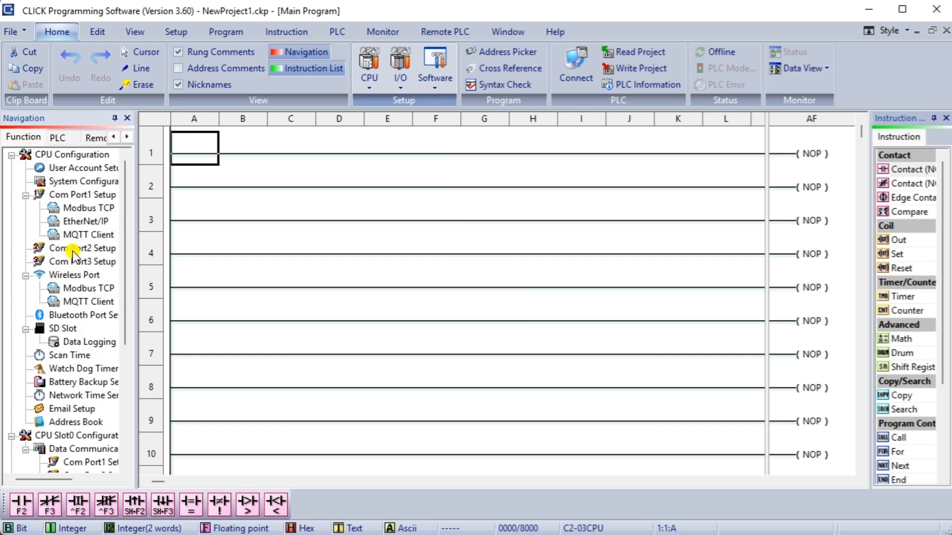
click(84, 182)
double_click(80, 179)
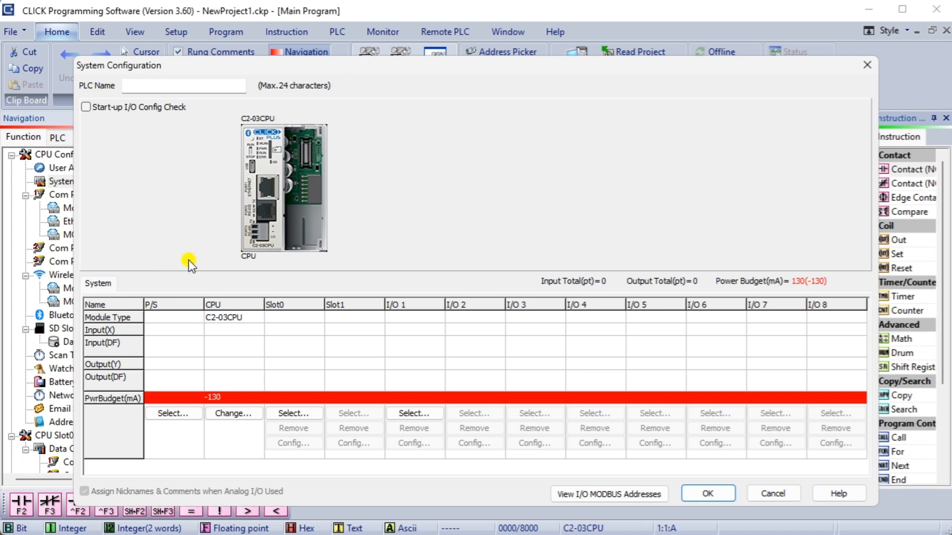
Set the PLC power supply to C0-01AC.
click(173, 414)
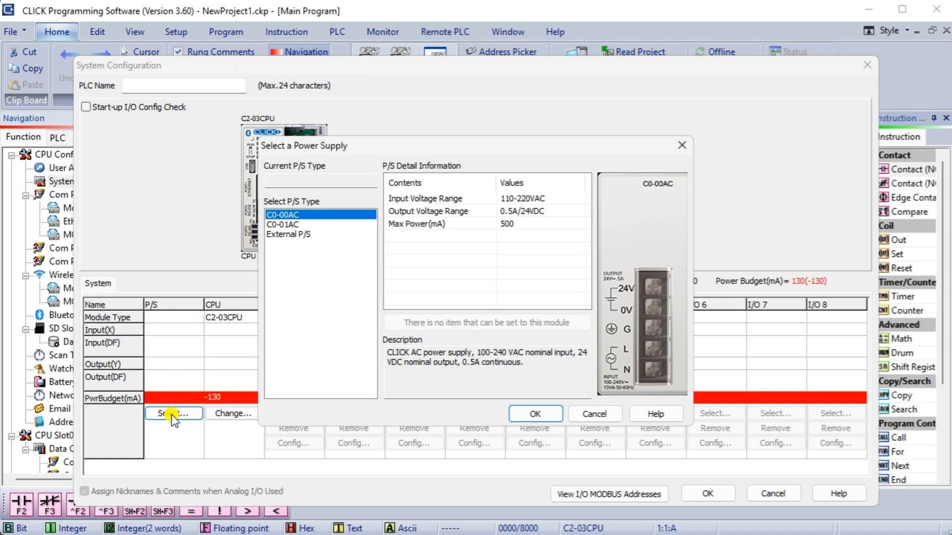
click(288, 224)
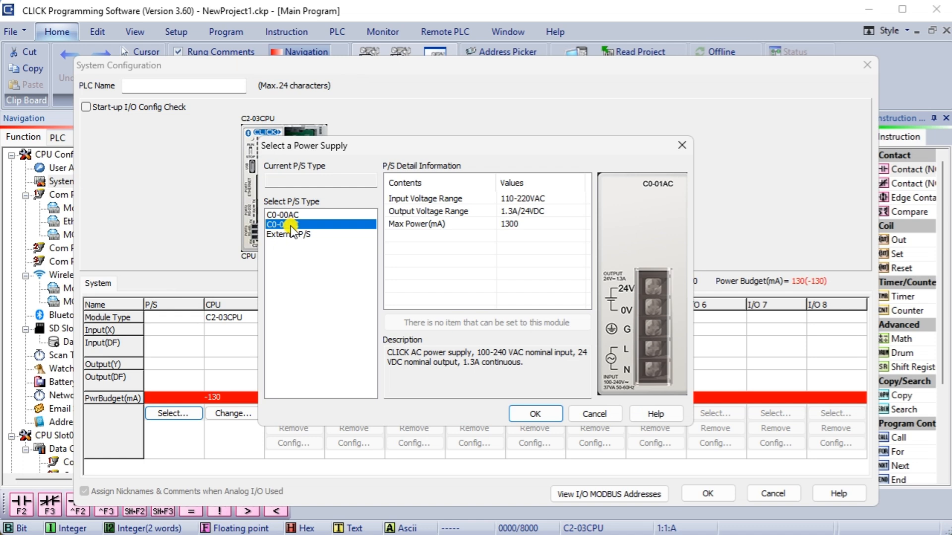
click(537, 414)
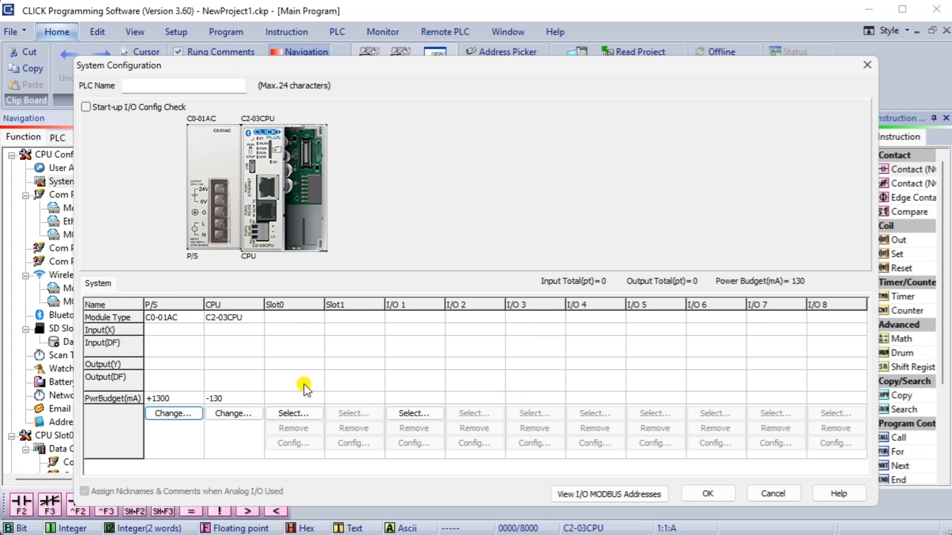
Install the C2-08DR-4VC module in Slot0 with analog data register DF1.
click(300, 413)
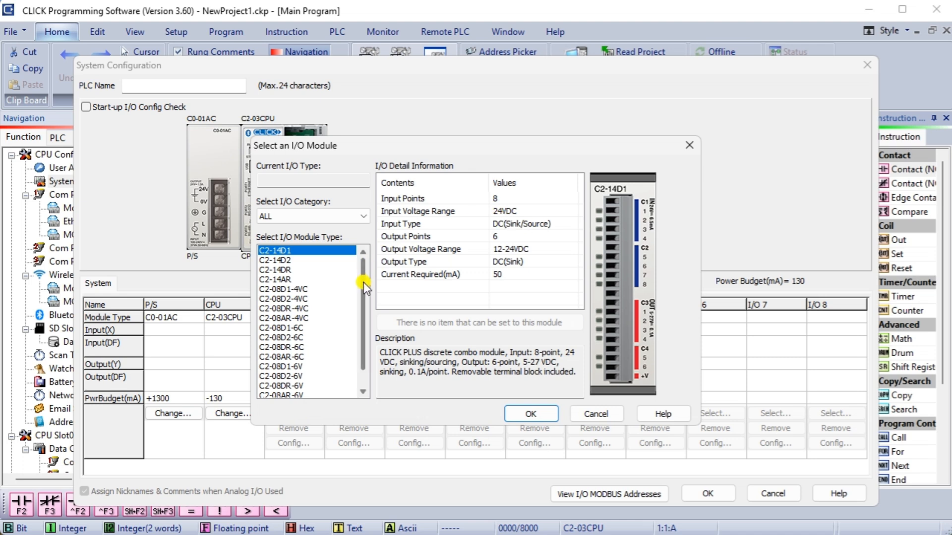
drag(364, 282, 364, 294)
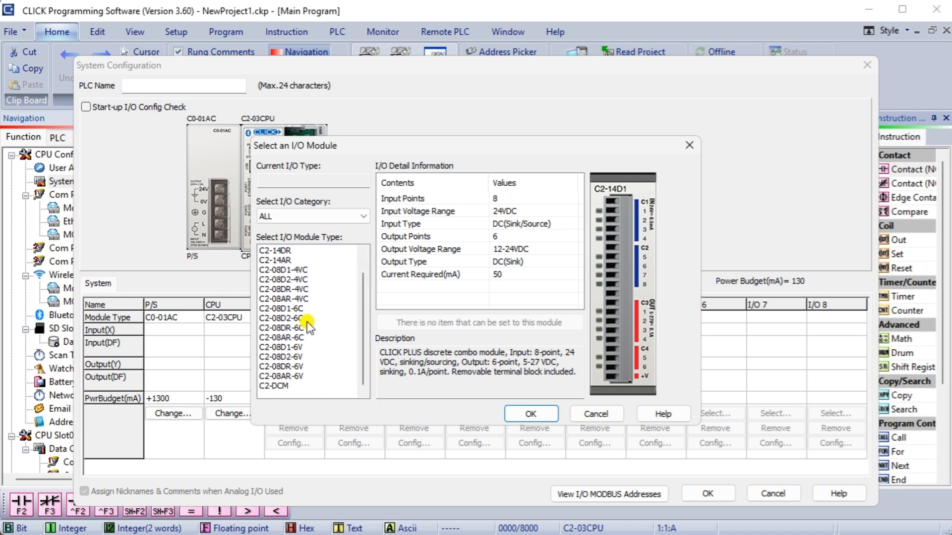
click(296, 289)
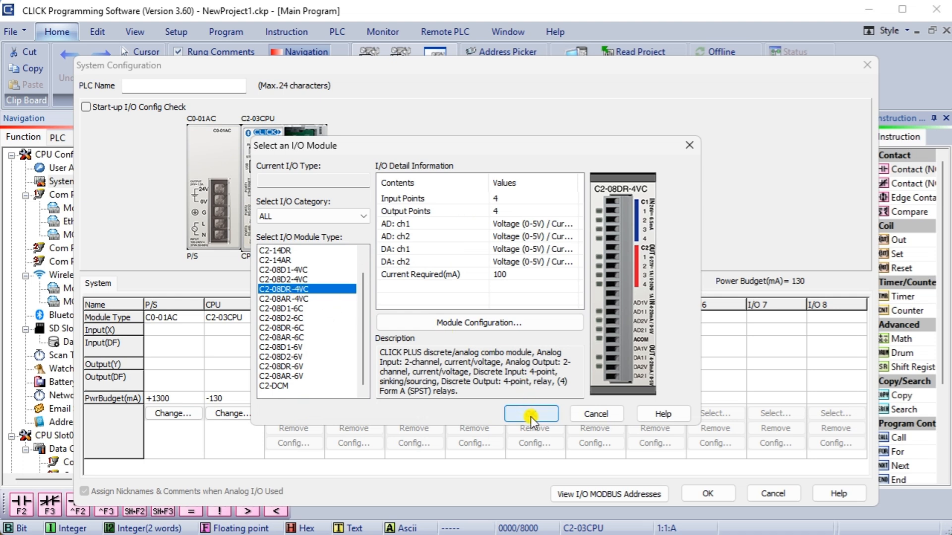
click(483, 323)
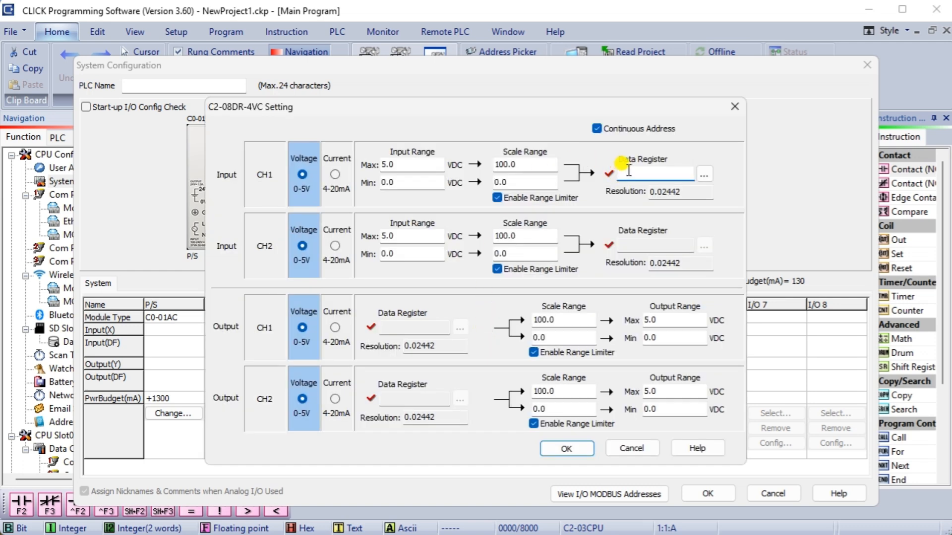
text(df1)
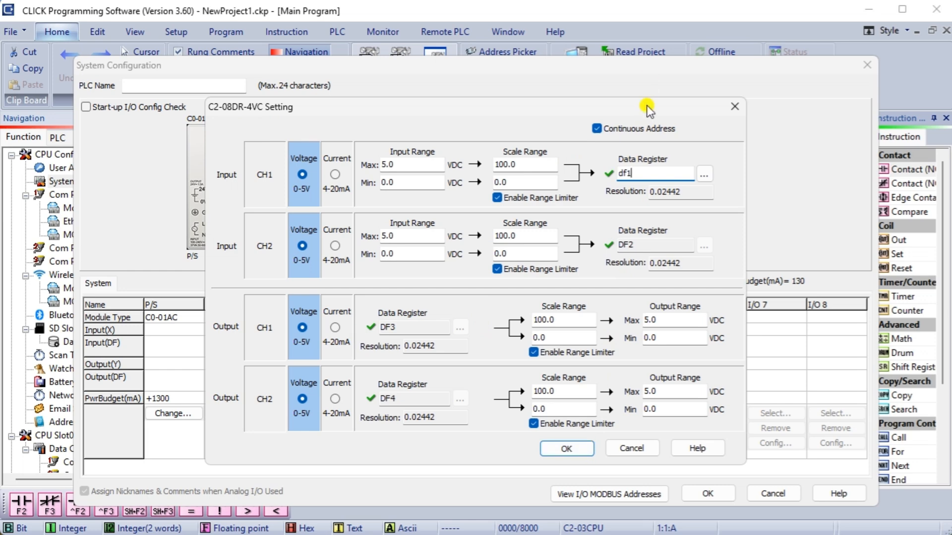
click(573, 448)
click(534, 411)
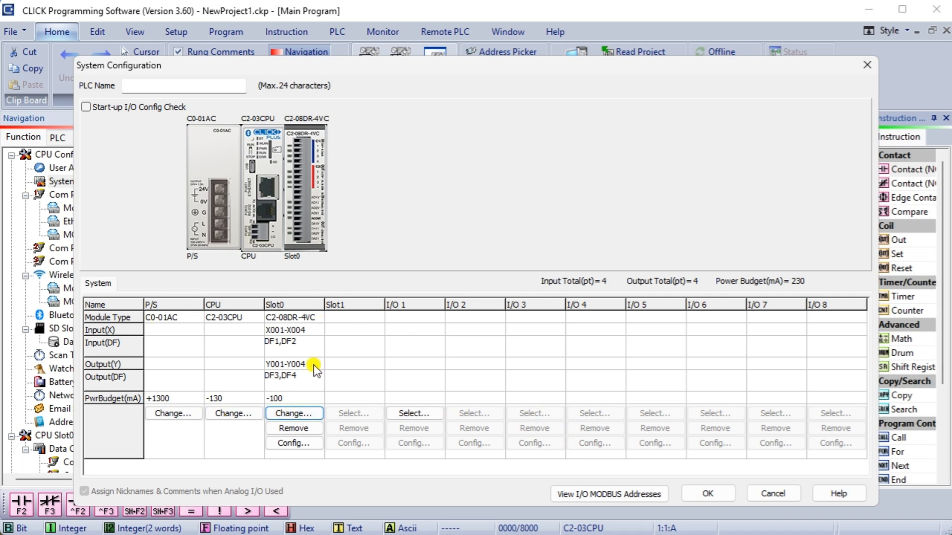
Name the PLC 'Click PLC Machine Sim' and apply the hardware configuration.
click(151, 86)
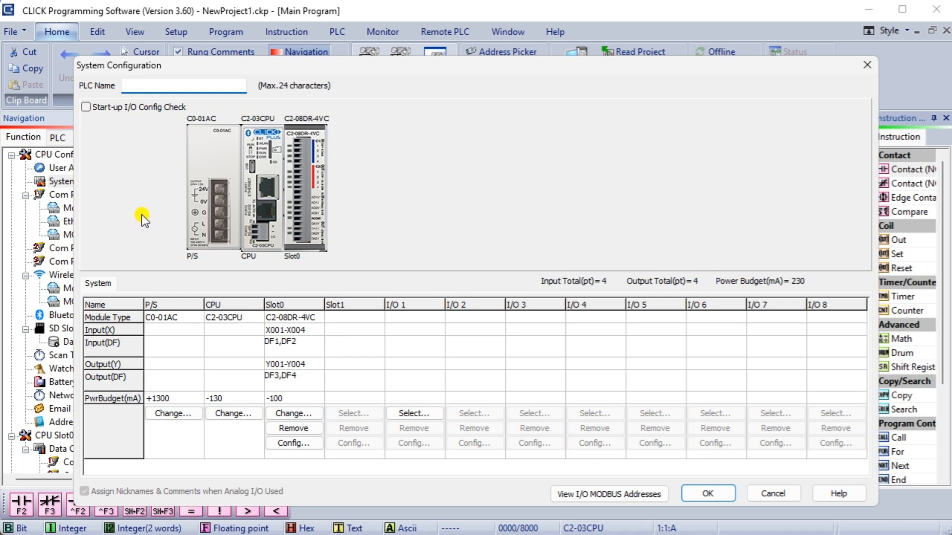
text(M)
key(BackSpace)
text(Click PLC Machine Simu)
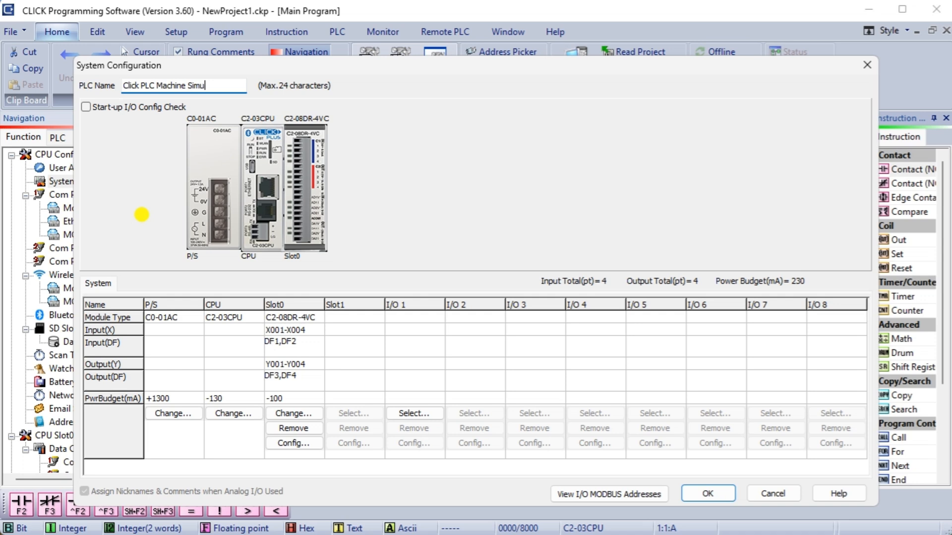
key(BackSpace)
click(704, 494)
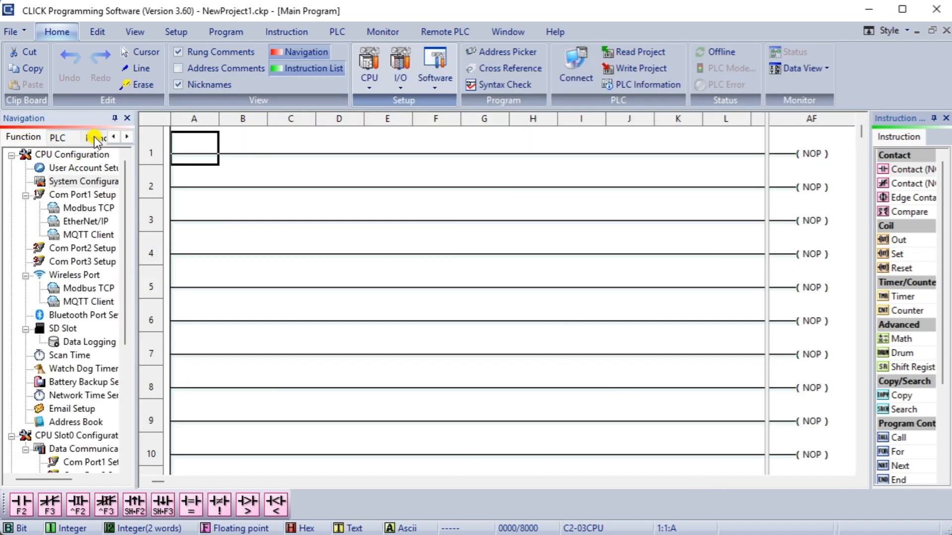
Give Port1 the static IP 192.168.1.130, mask 255.255.255.0 and gateway 192.168.1.1.
click(114, 136)
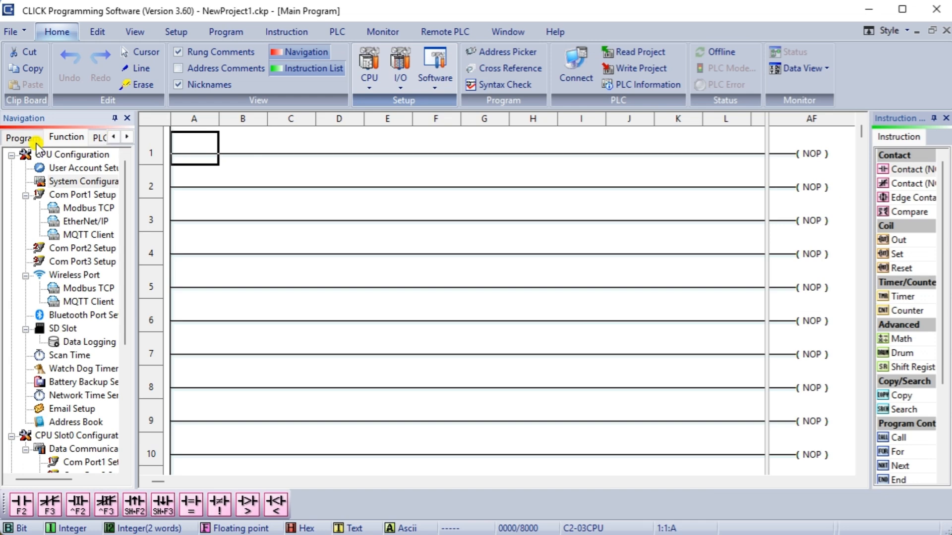
click(71, 195)
double_click(70, 195)
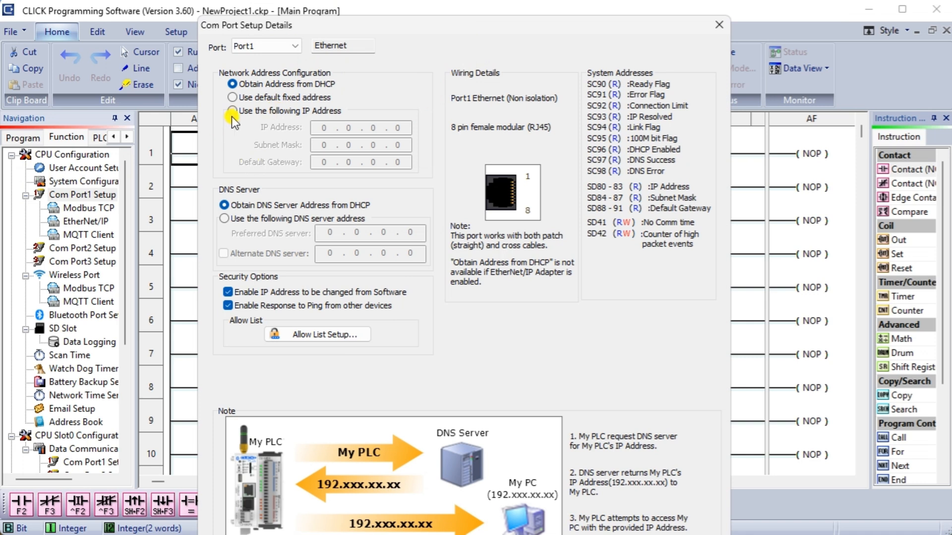
click(233, 111)
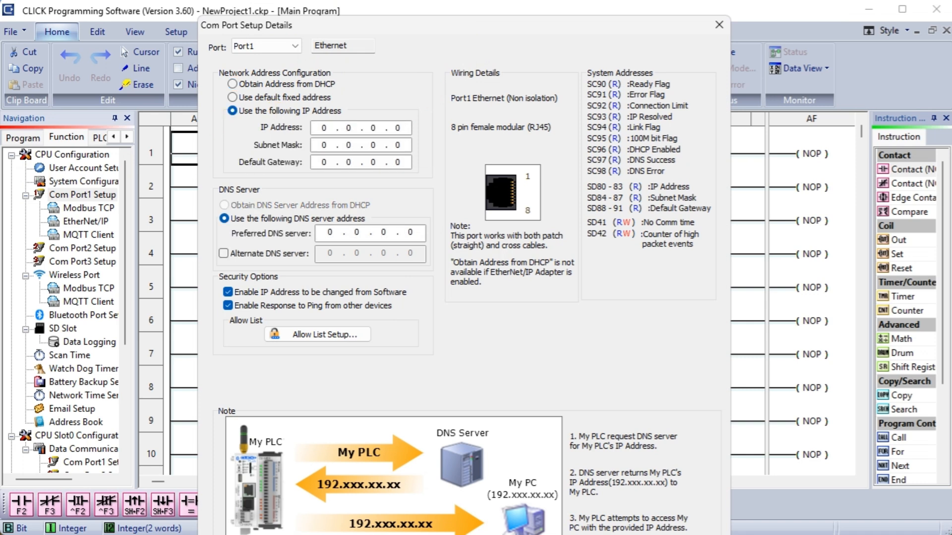
click(327, 127)
text(192.168.1.130)
key(Tab)
text(255 . 255 . 255 .)
key(Tab)
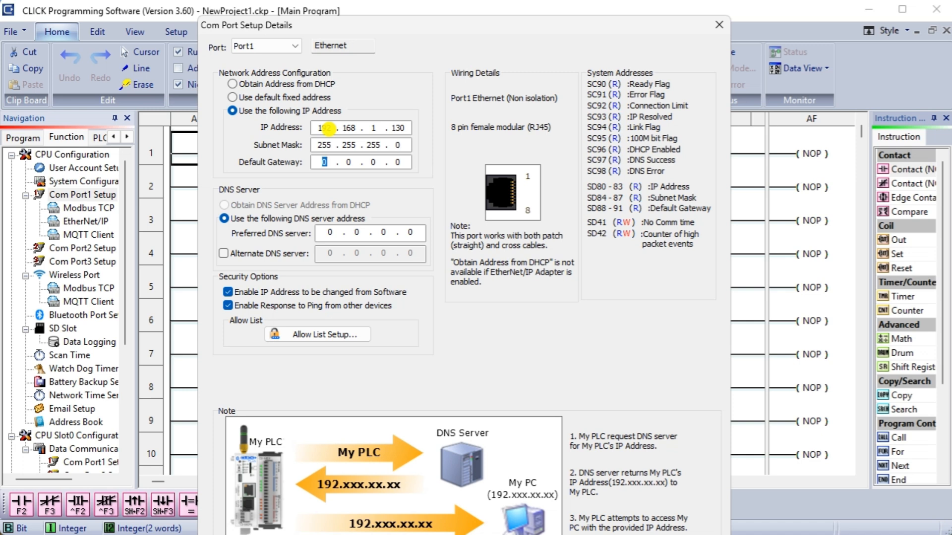
text(192 . 168 . 1 . 1)
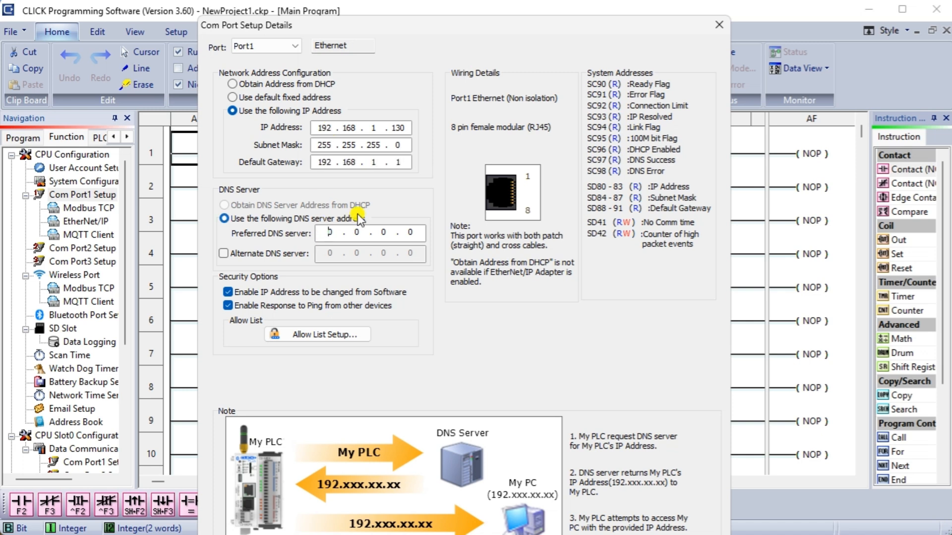
Add DNS servers 8.8.8.8 and 8.8.4.4, then apply the Port1 settings.
key(Tab)
text(8 . 8 . 8 . 8)
click(223, 253)
click(328, 253)
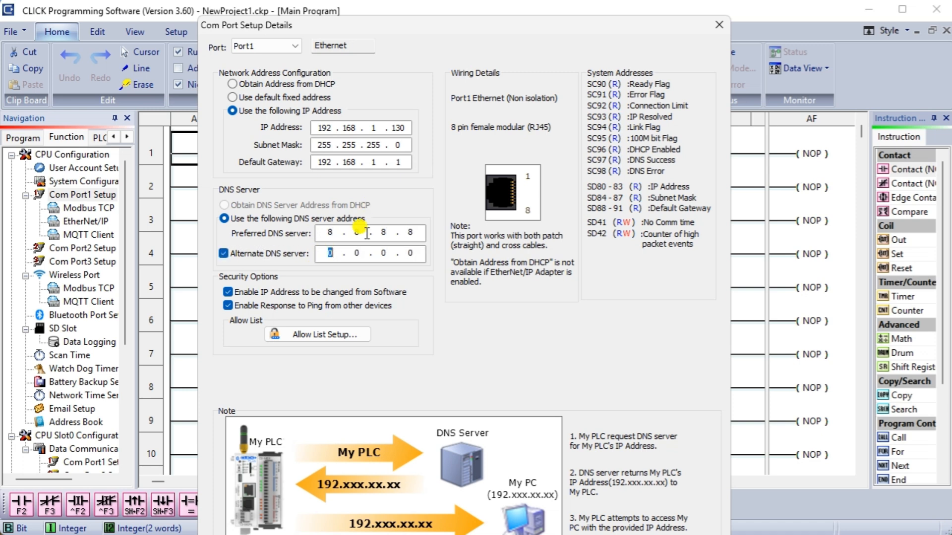
text(8 . 8 . 4 . 4)
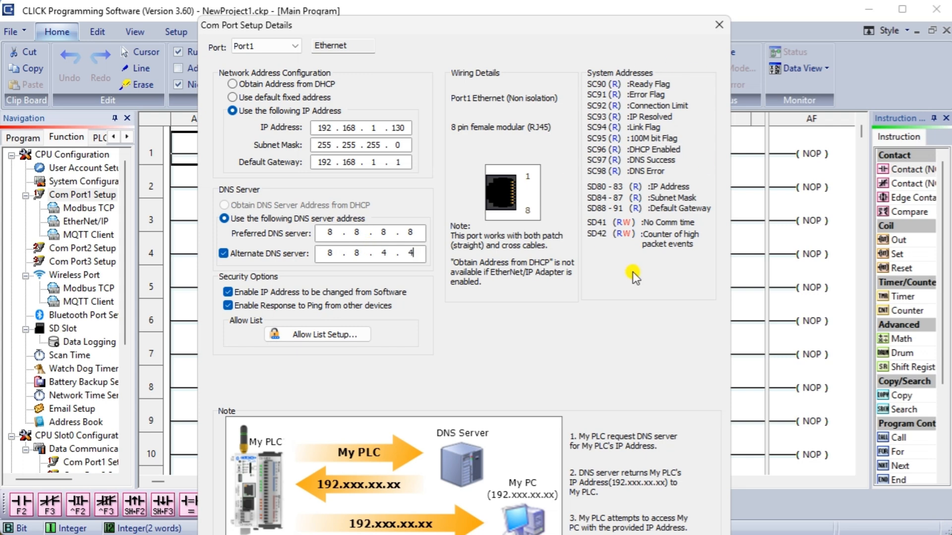
drag(525, 27, 520, 0)
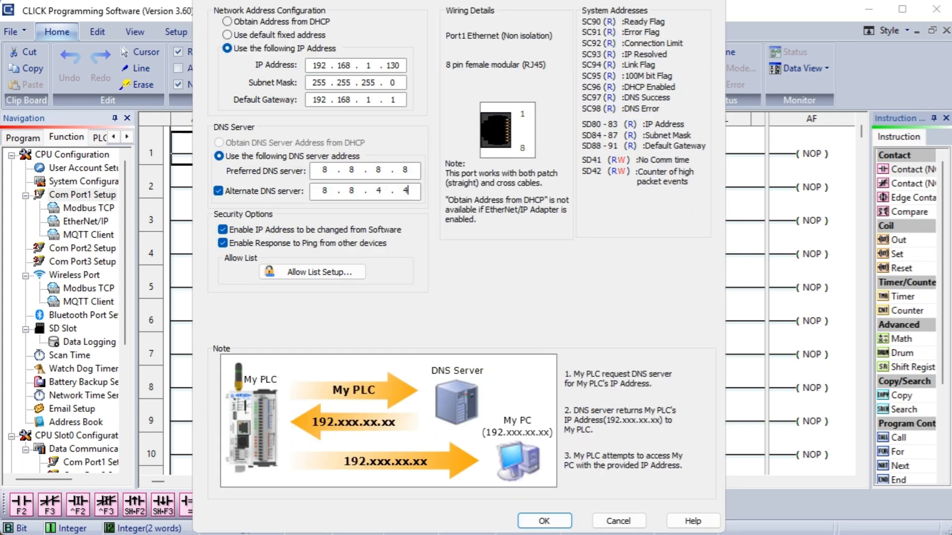
click(544, 521)
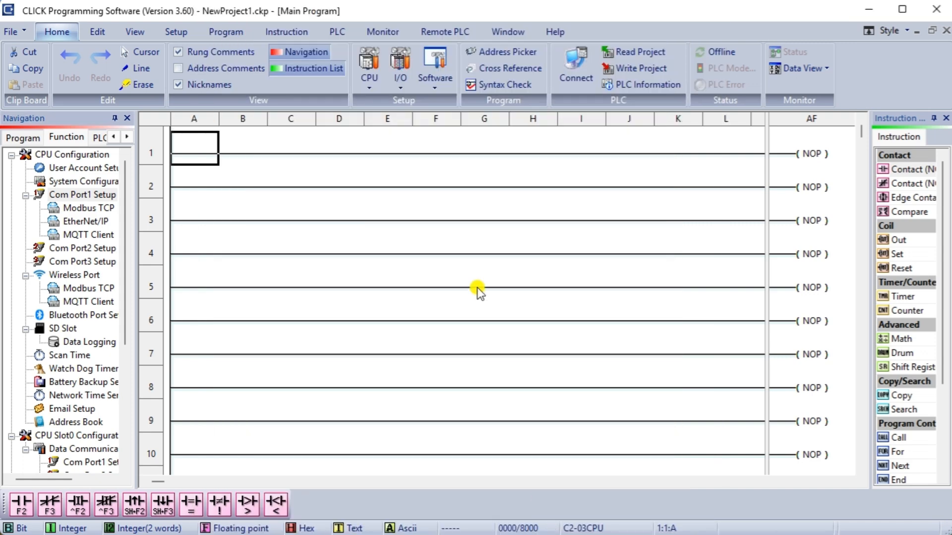
Accept the Modbus TCP setup with the server left enabled on port 502.
click(374, 72)
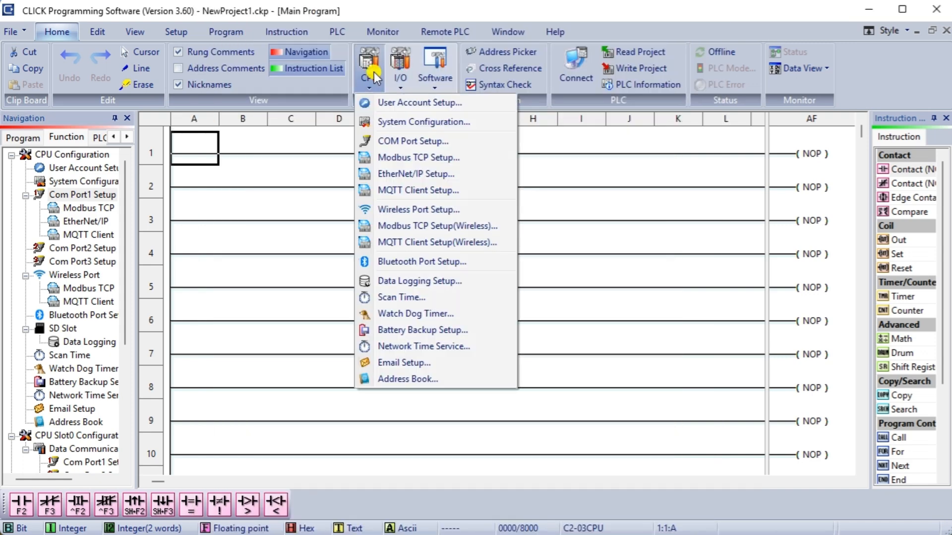
click(400, 158)
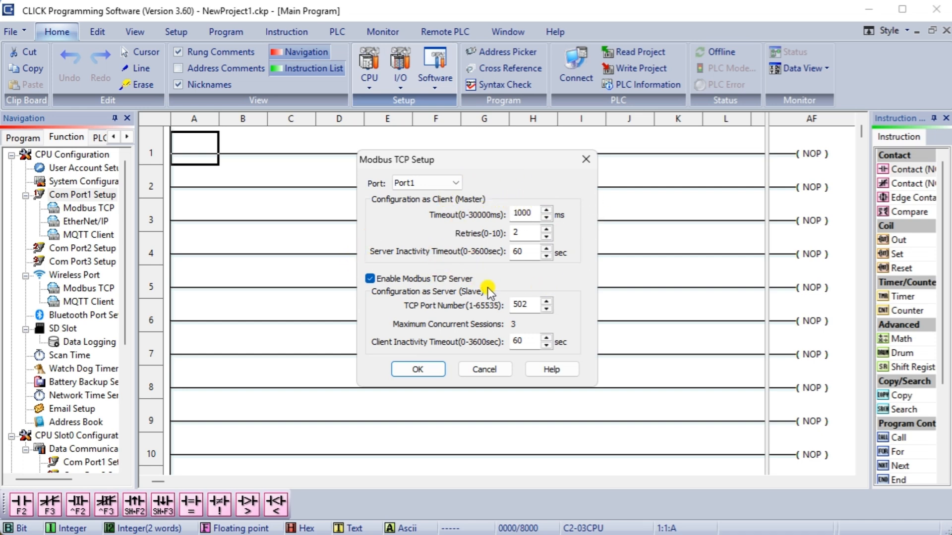
click(417, 370)
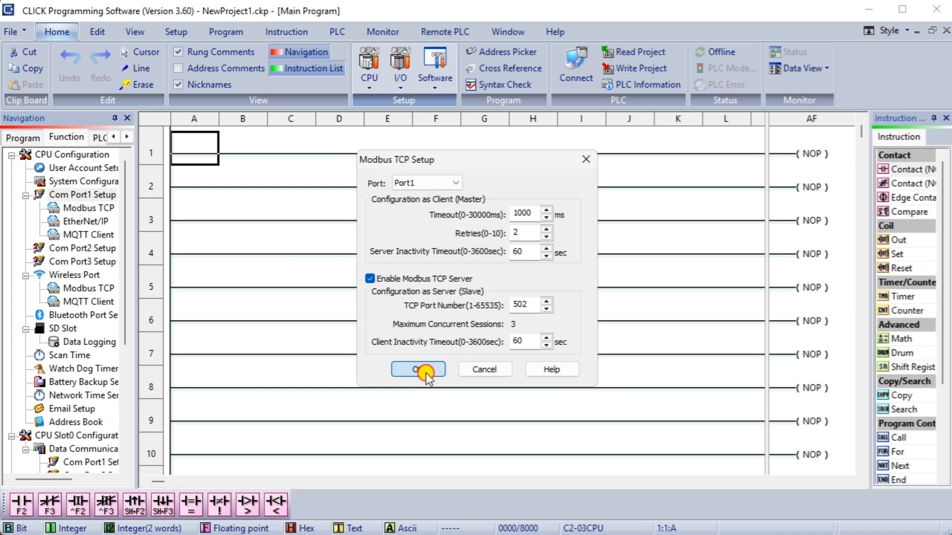
click(373, 83)
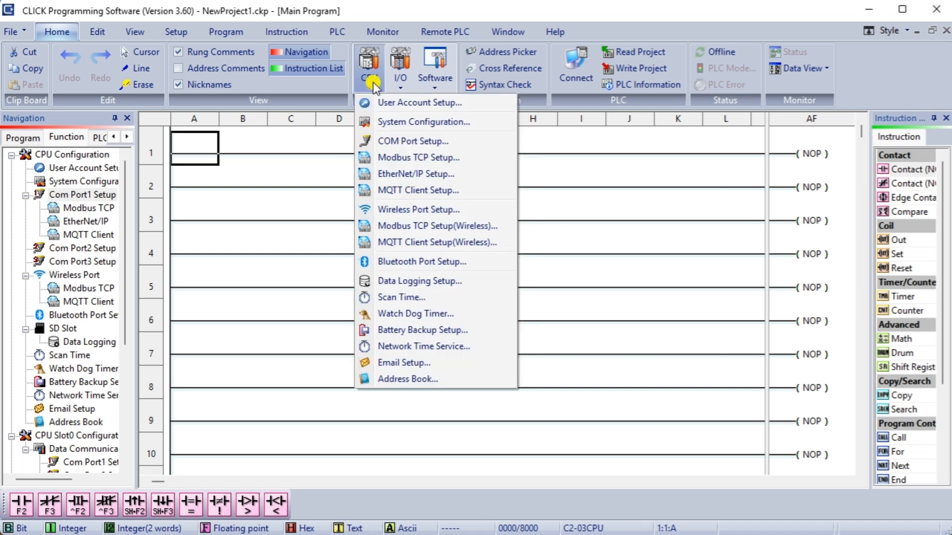
Enable wireless LAN with static IP 192.168.1.230, mask 255.255.255.0 and gateway 192.168.1.1.
click(392, 210)
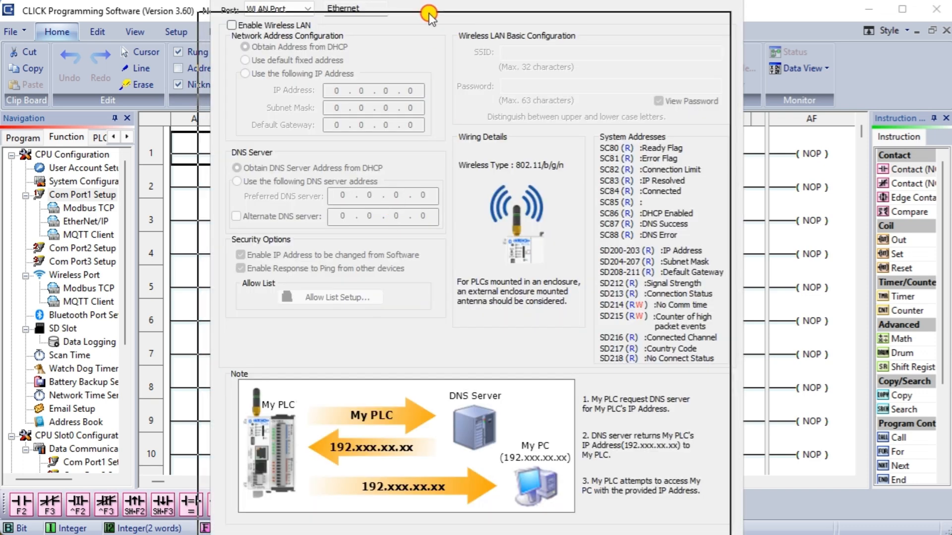
click(219, 60)
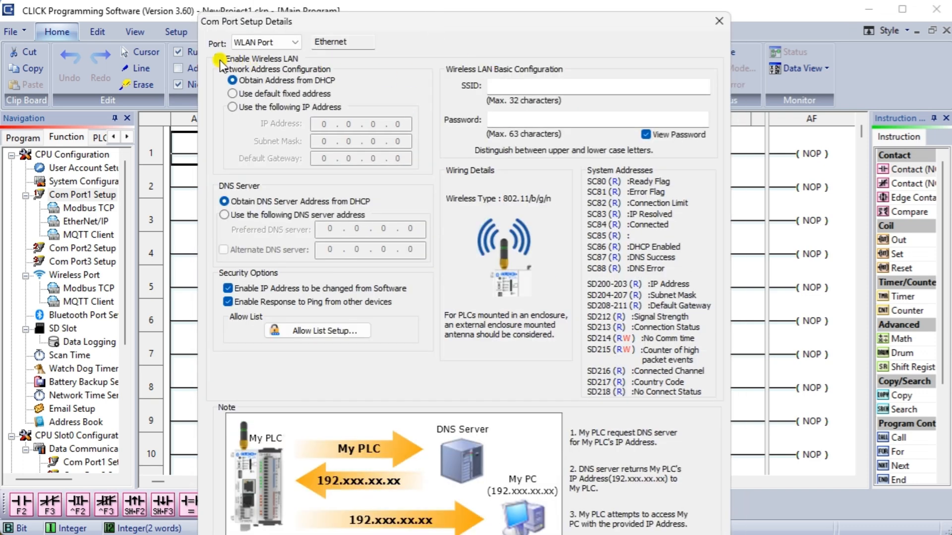
click(174, 65)
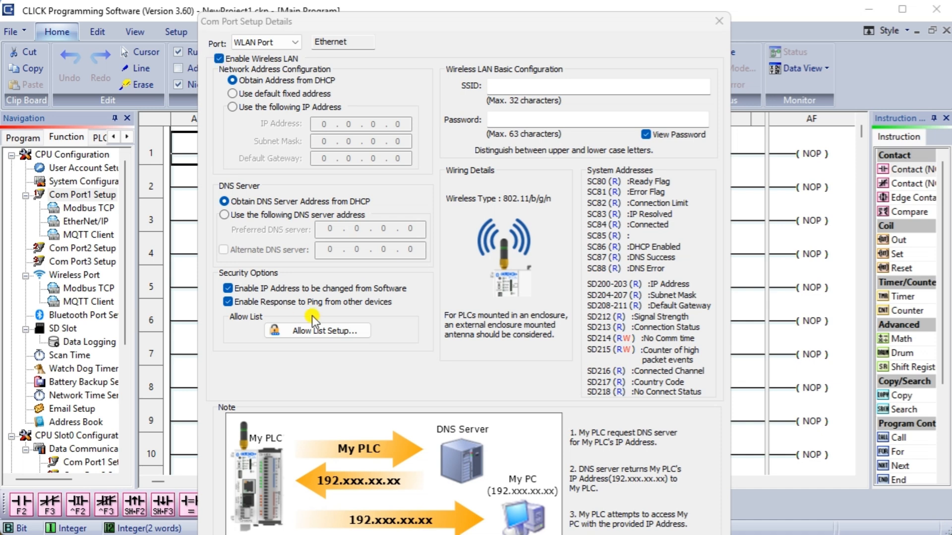
click(271, 107)
click(325, 123)
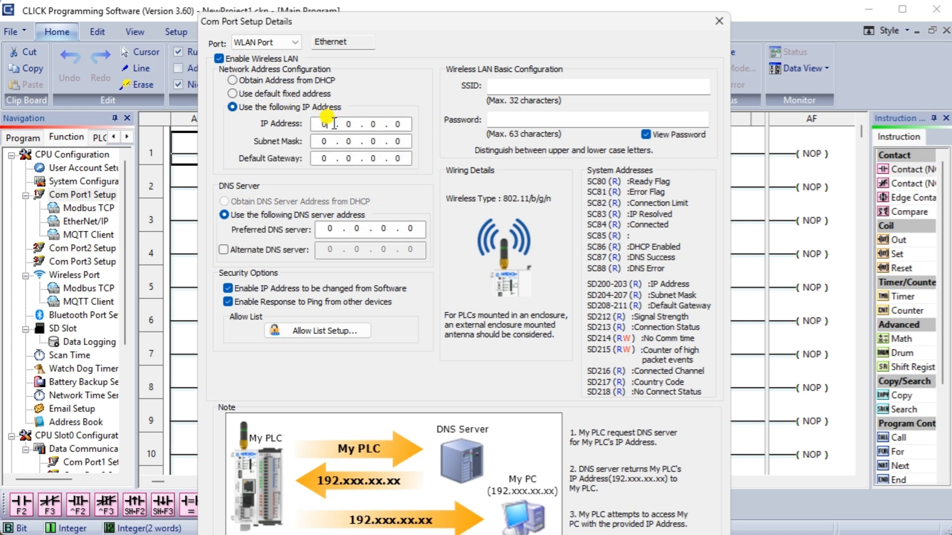
text(192 . 168 . )
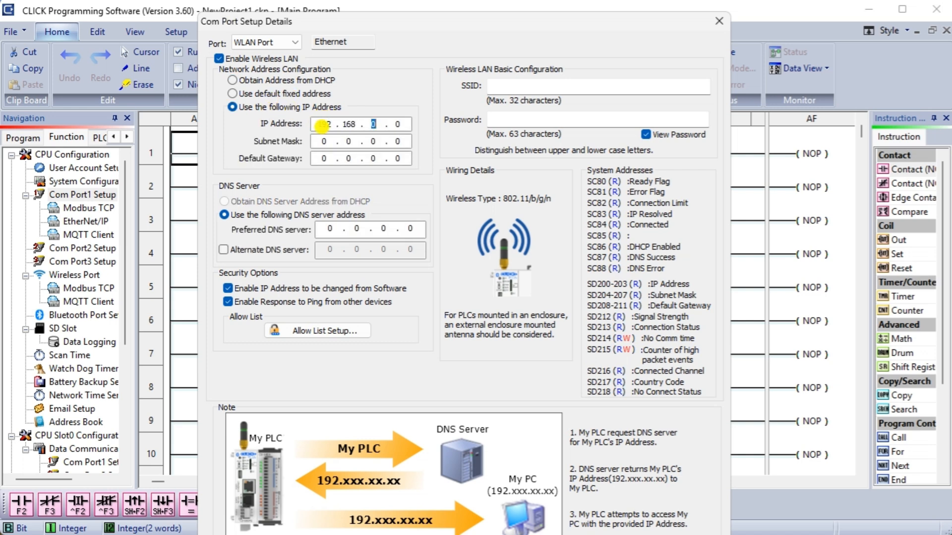
text(1 . 230)
key(Tab)
text(255.255.2)
text(192168)
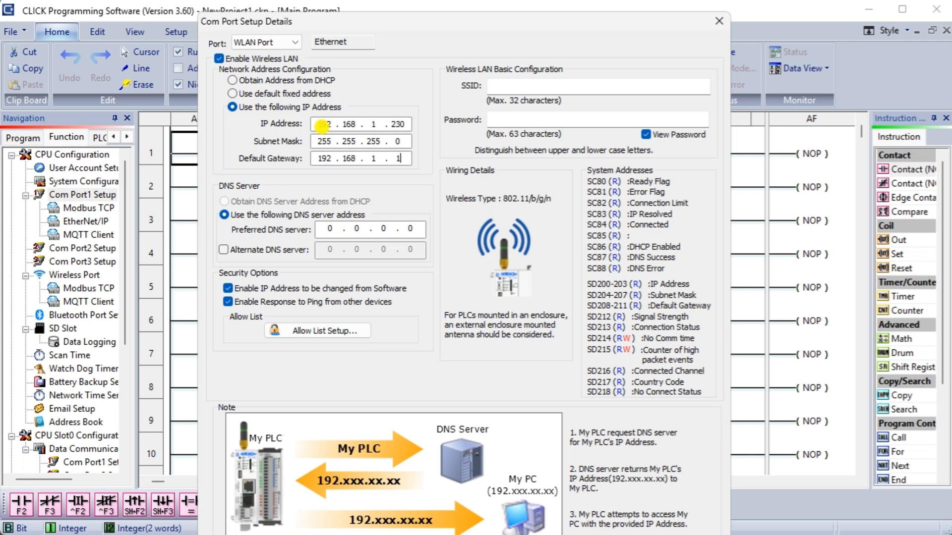
key(Tab)
Set wireless DNS 8.8.8.8 and 8.8.4.4, enter the Wi-Fi network name and password, and apply.
click(327, 228)
click(224, 250)
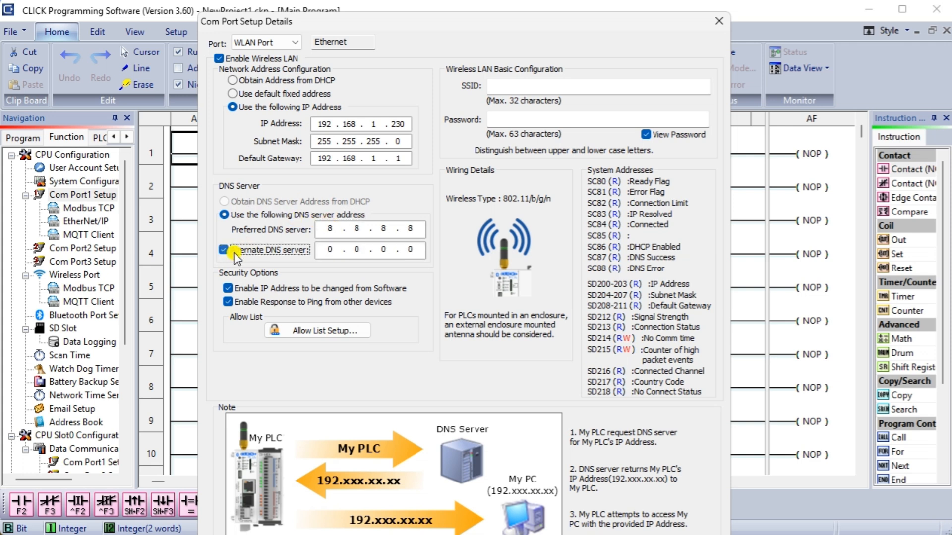
click(330, 249)
text(8.8.4.4)
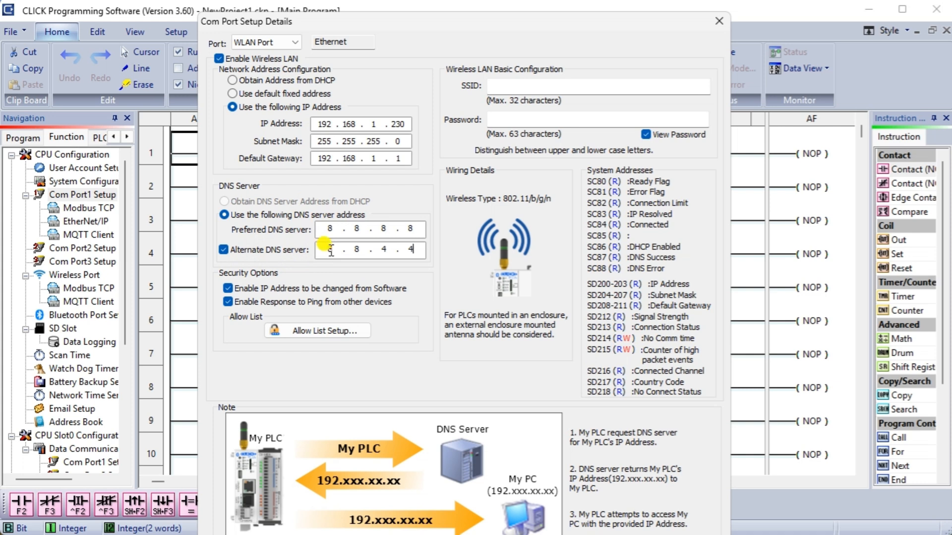
click(522, 85)
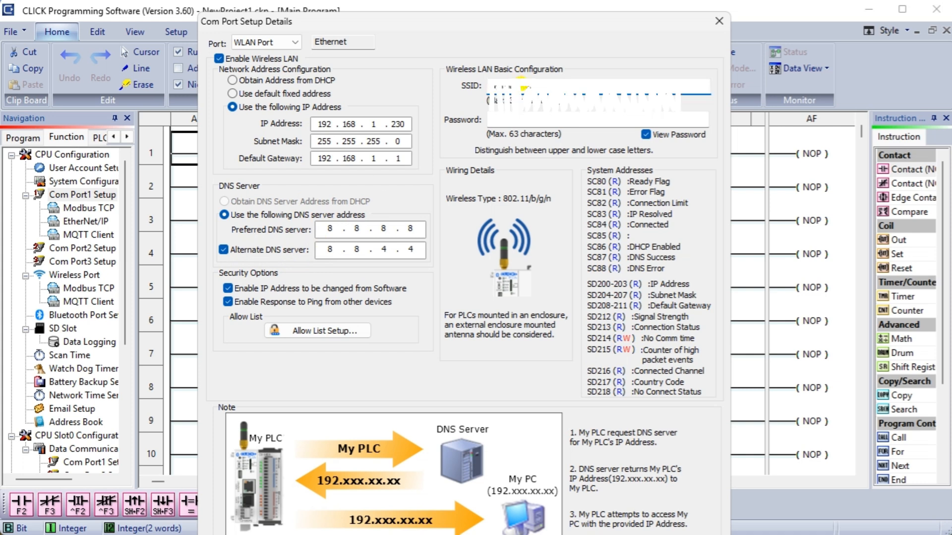
click(504, 121)
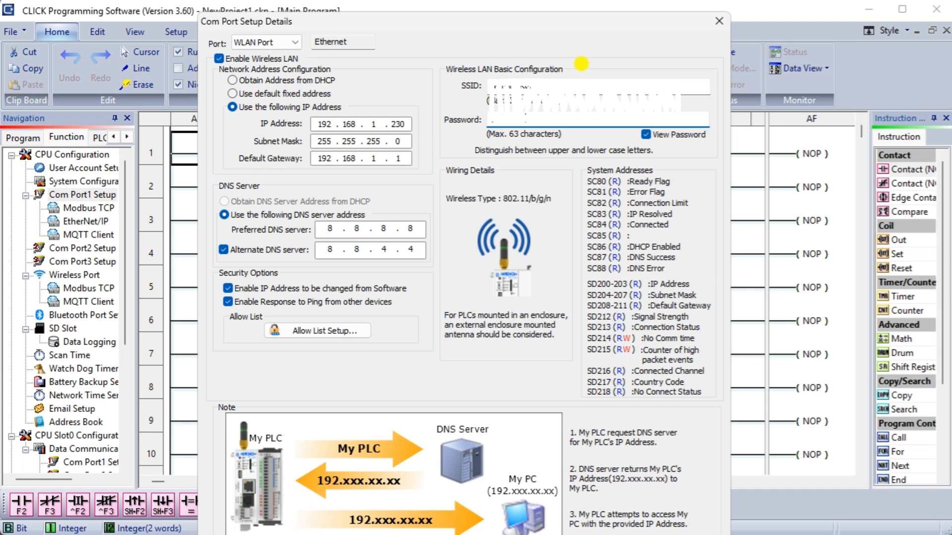
click(646, 135)
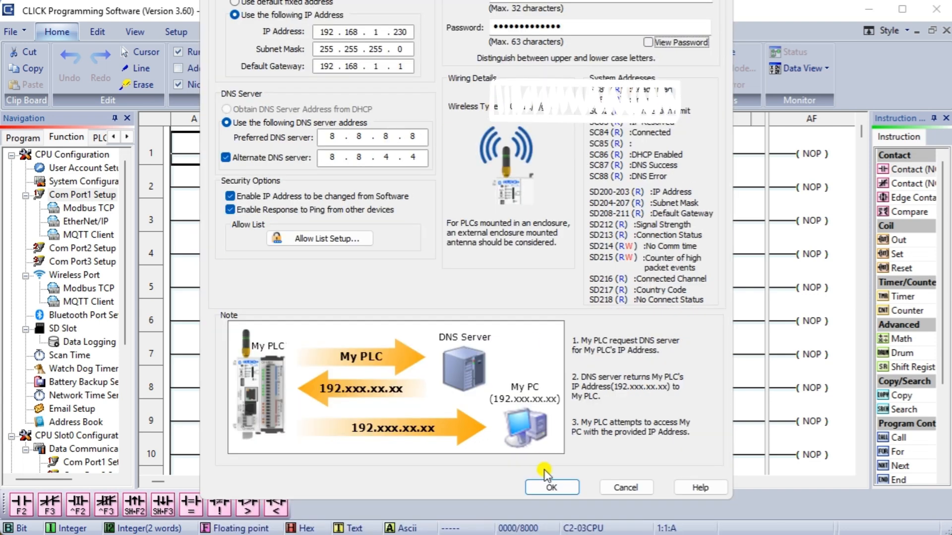
click(547, 482)
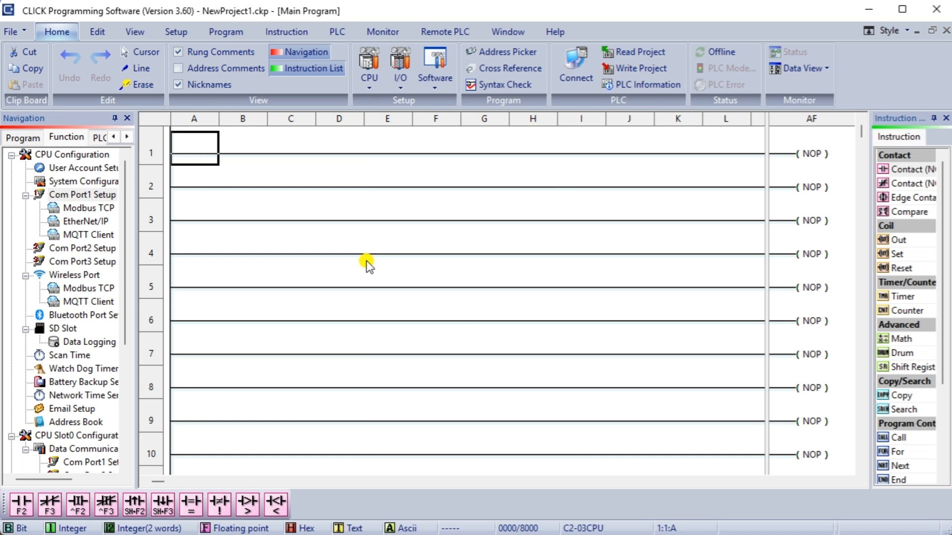
Save the project under the new name 'Click PLC Machine Simulator Modbus TCP Integration.ckp'.
click(23, 137)
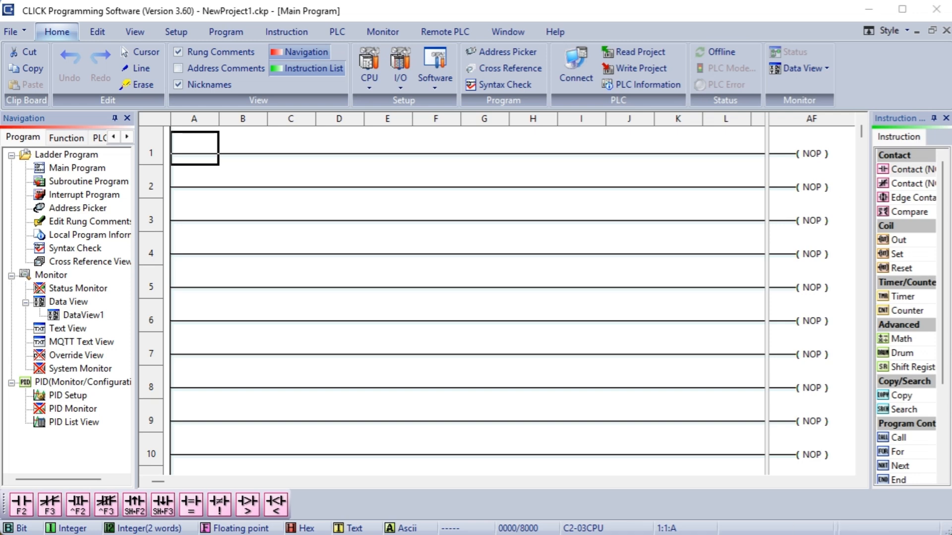
click(12, 31)
click(45, 126)
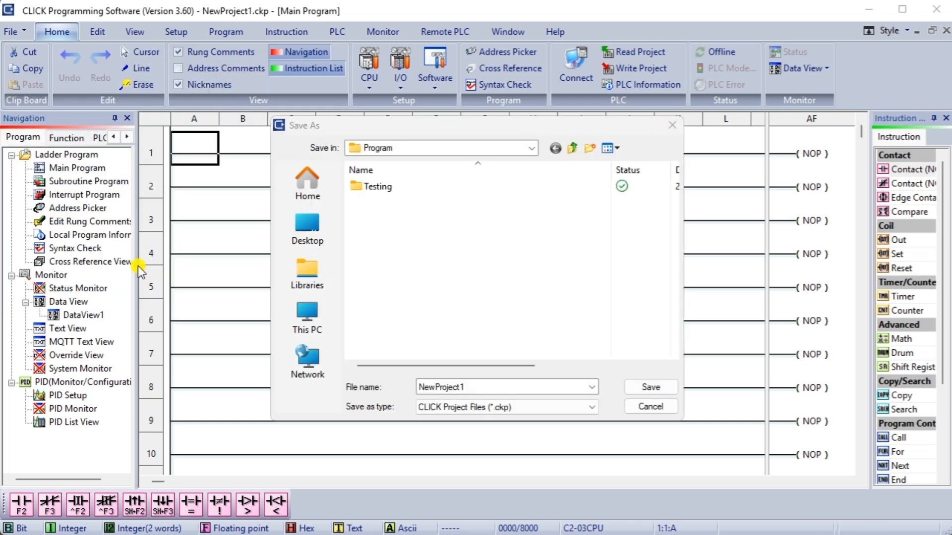
click(400, 387)
text(PLC Machine Simulator Modbus TCP Integration)
click(464, 386)
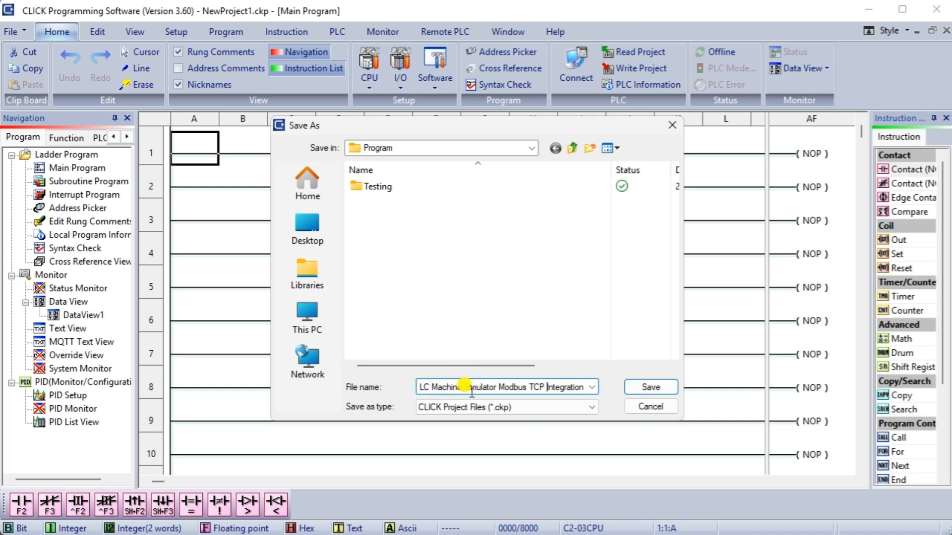
key(Home)
text(Click)
click(655, 387)
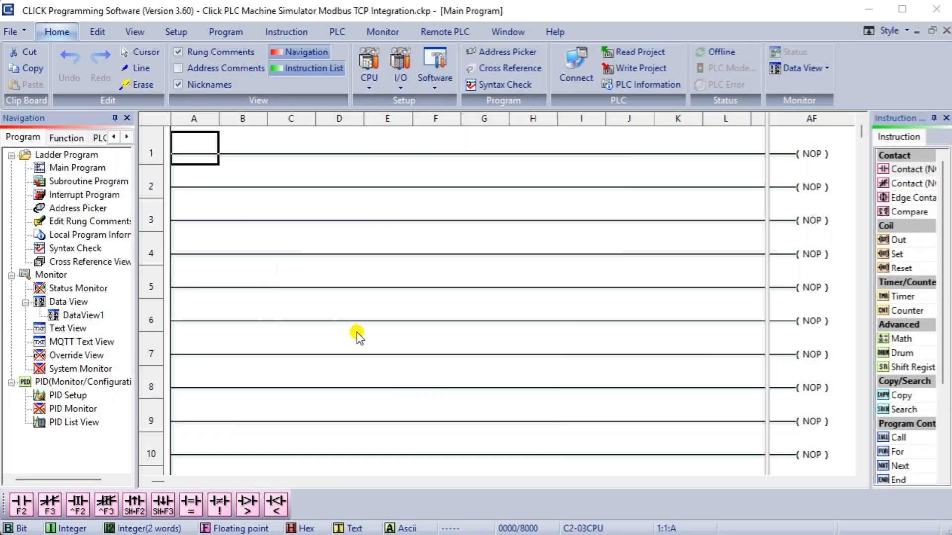
Create the subroutine 'Modbus TCP Client MS' and dismiss its Quick Guide.
click(66, 183)
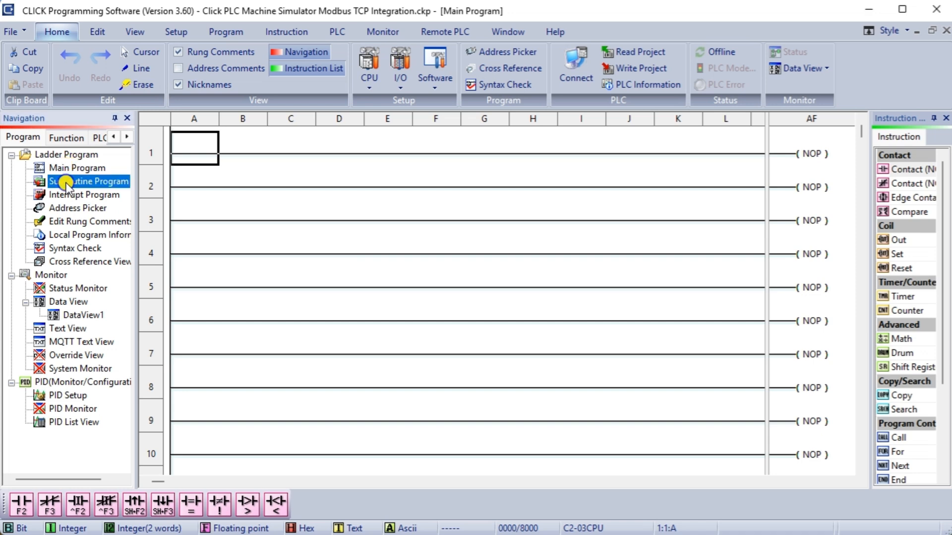
right_click(66, 184)
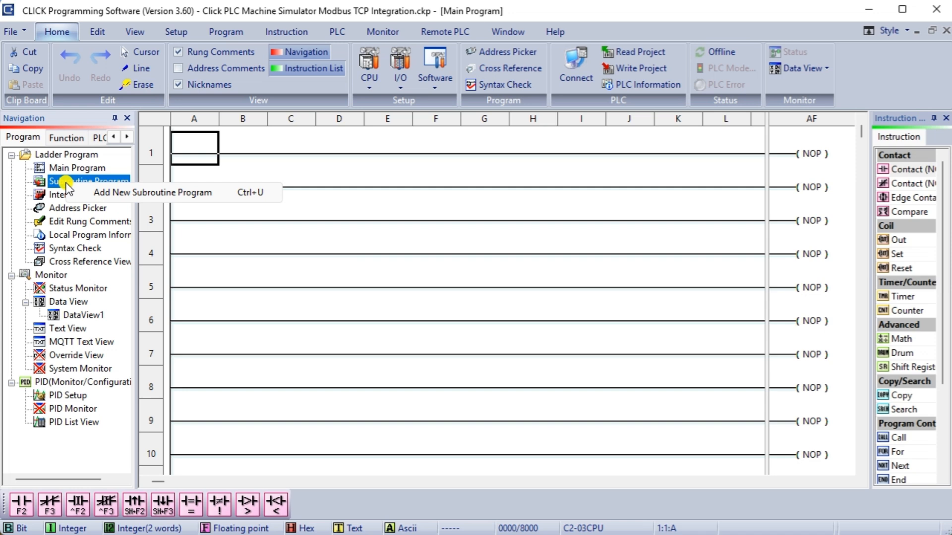
click(105, 195)
text(Mo)
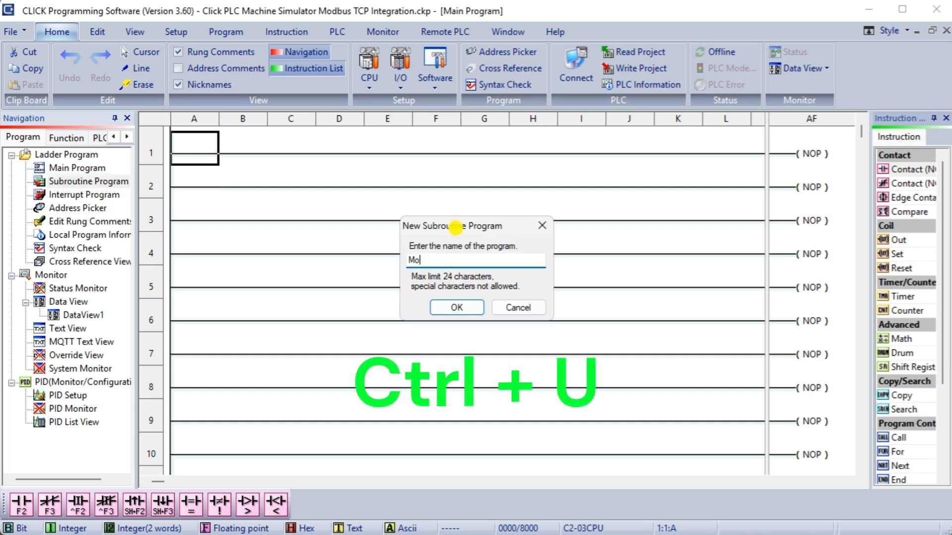
text(dbus TCP Client )
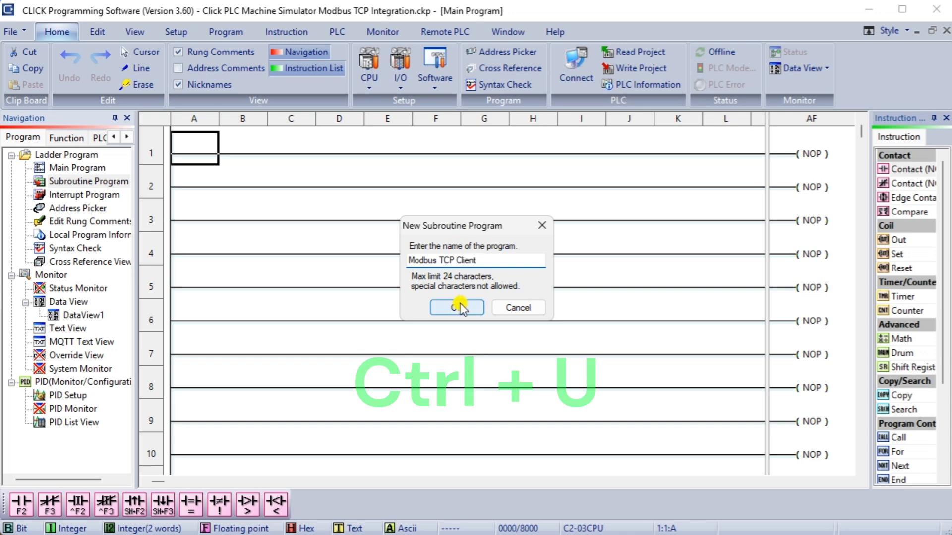
text(Machine)
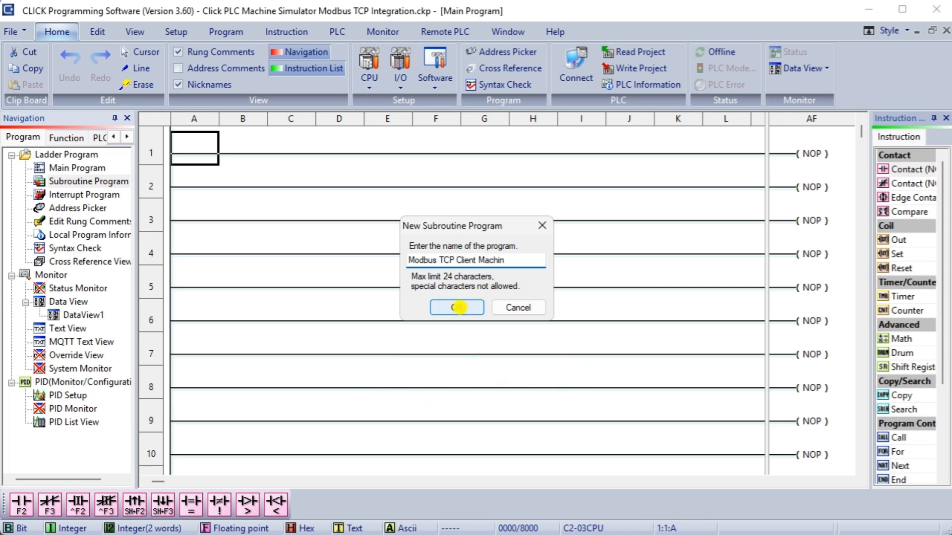
key(BackSpace)
key(BackSpace)
key(BackSpace)
key(BackSpace)
key(BackSpace)
key(BackSpace)
text(S)
click(471, 309)
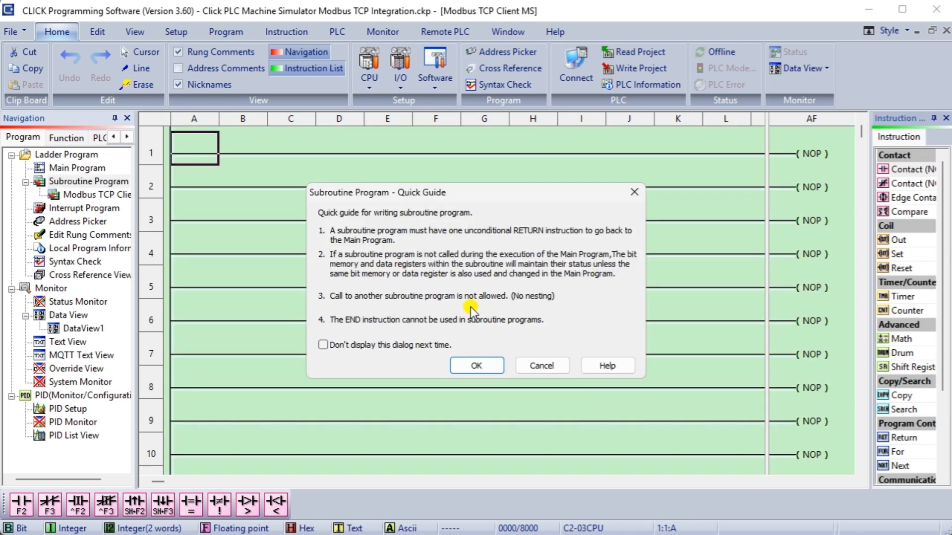
click(477, 364)
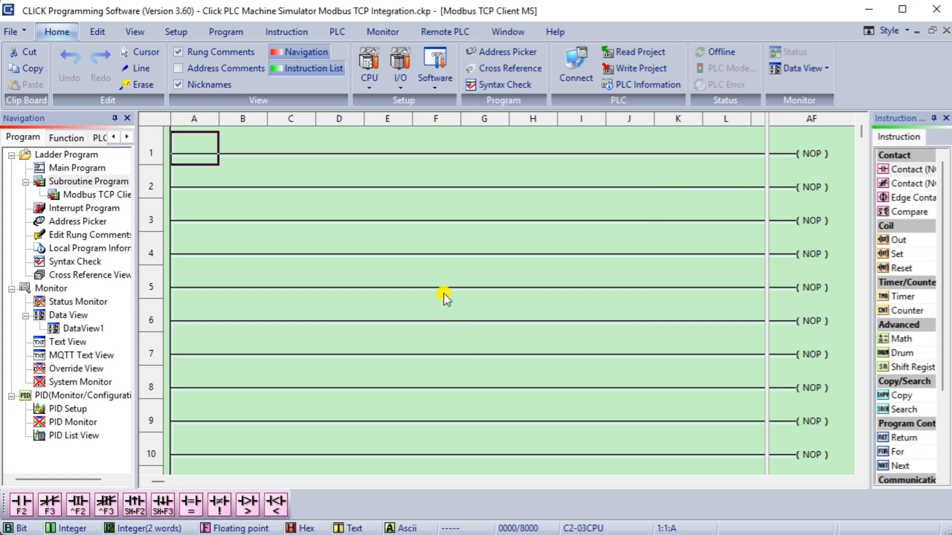
In the Modbus TCP Client MS subroutine, place an SC5 edge contact on rung 1.
double_click(80, 197)
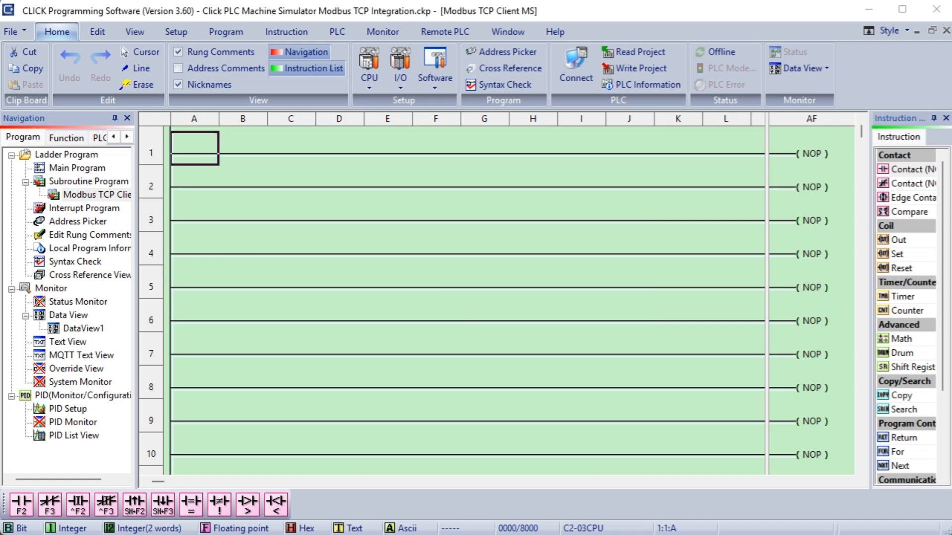
double_click(921, 200)
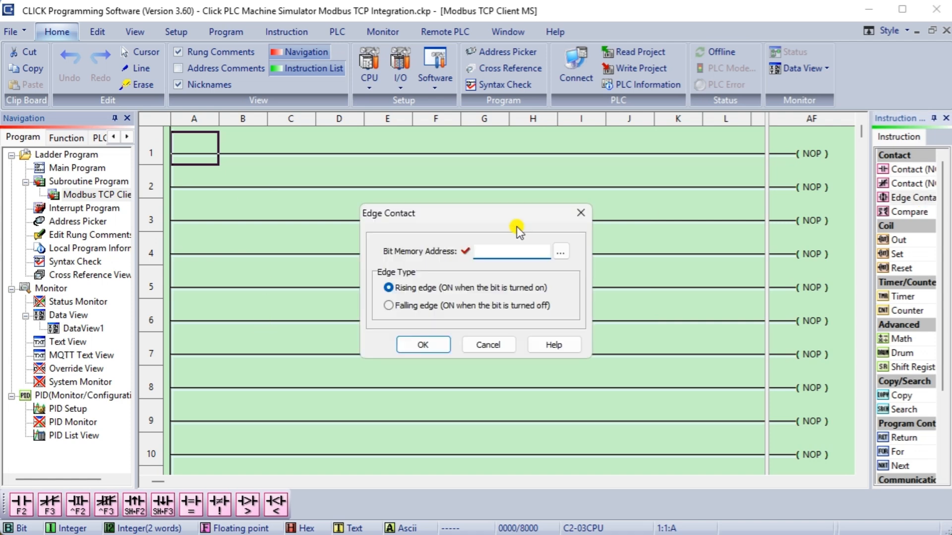
text(SC5)
click(435, 347)
click(812, 157)
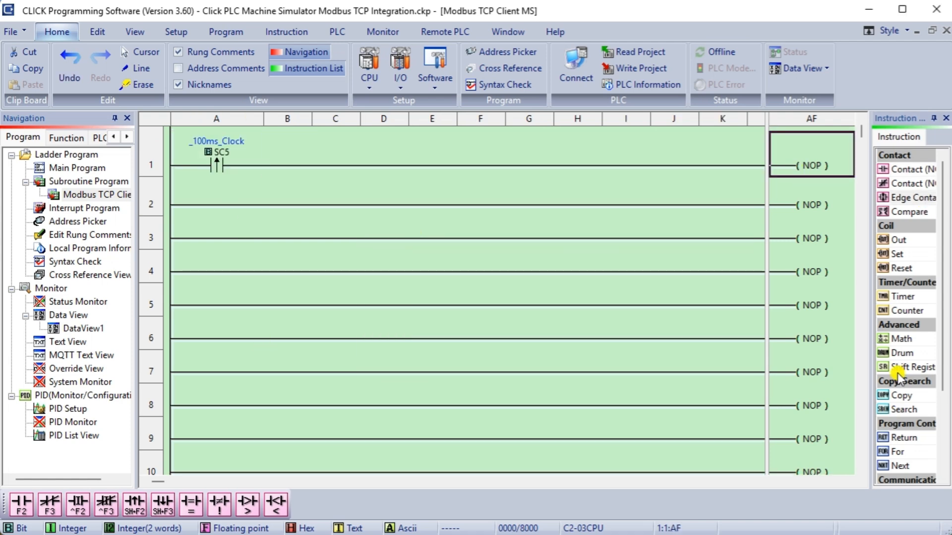
scroll(899, 373, down, 2)
Add a Send on CPU Port1 to 192.168.1.3, ID 1, function code 15, Modbus 984 addressing.
double_click(901, 424)
click(387, 66)
click(357, 76)
click(438, 120)
text(192.168.1.3)
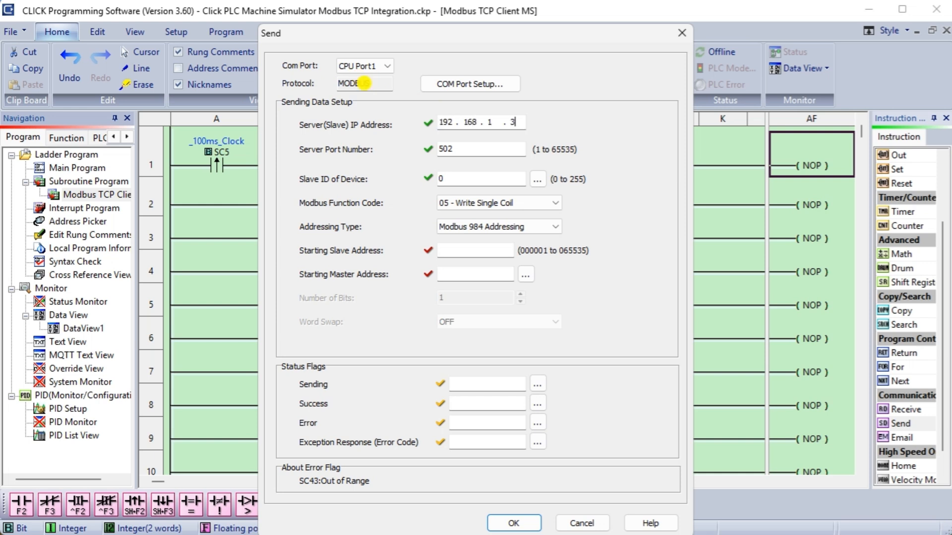
key(Tab)
key(Tab)
text(1)
key(Tab)
key(Tab)
click(520, 203)
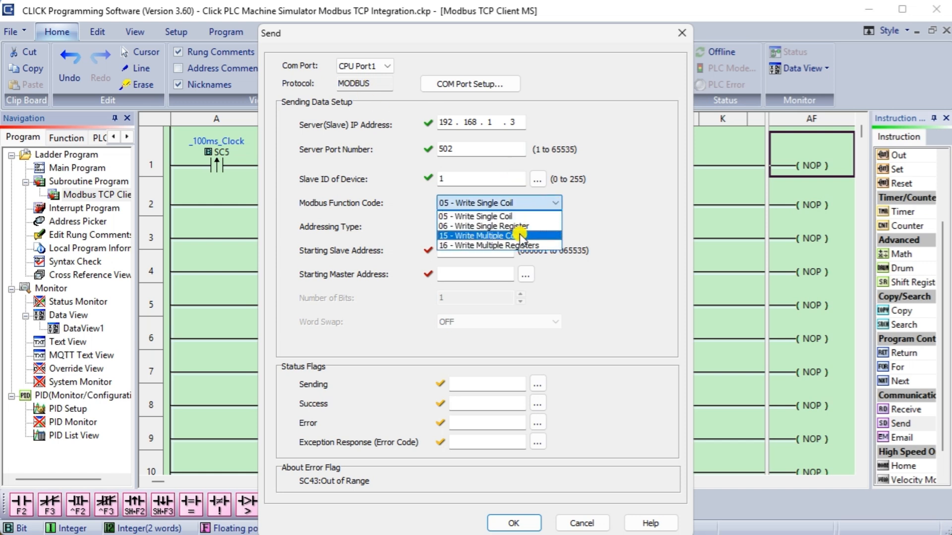
click(519, 234)
click(522, 230)
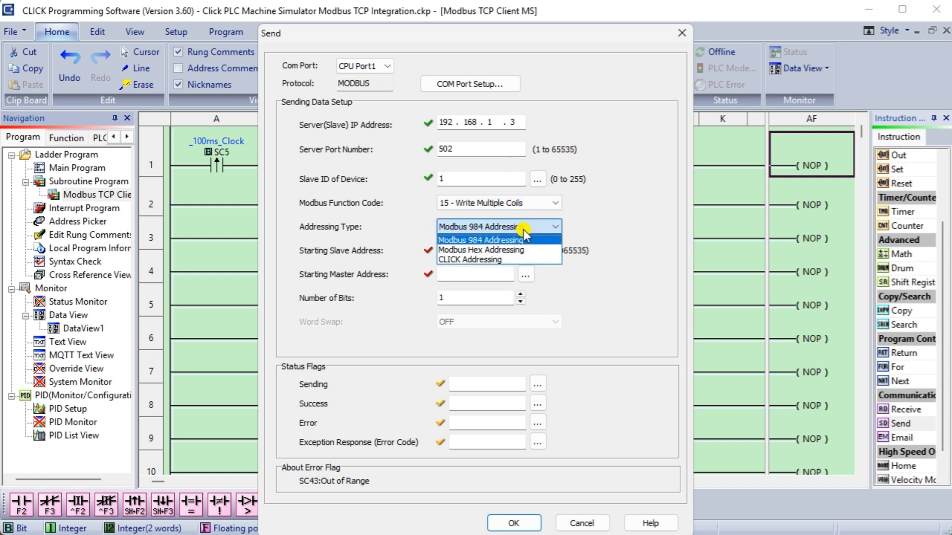
click(513, 231)
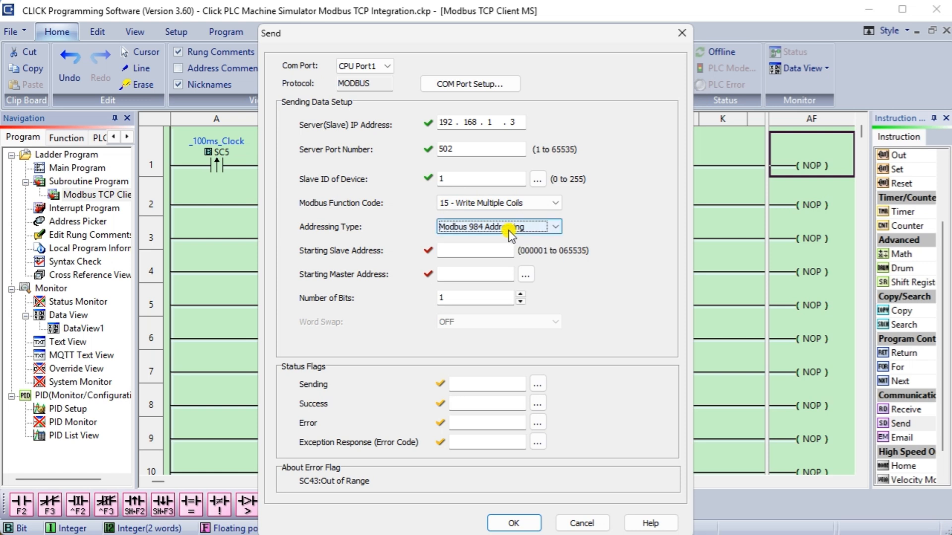
Set the Send's slave address 1, master address C1 and 3 bits.
click(487, 248)
text(1)
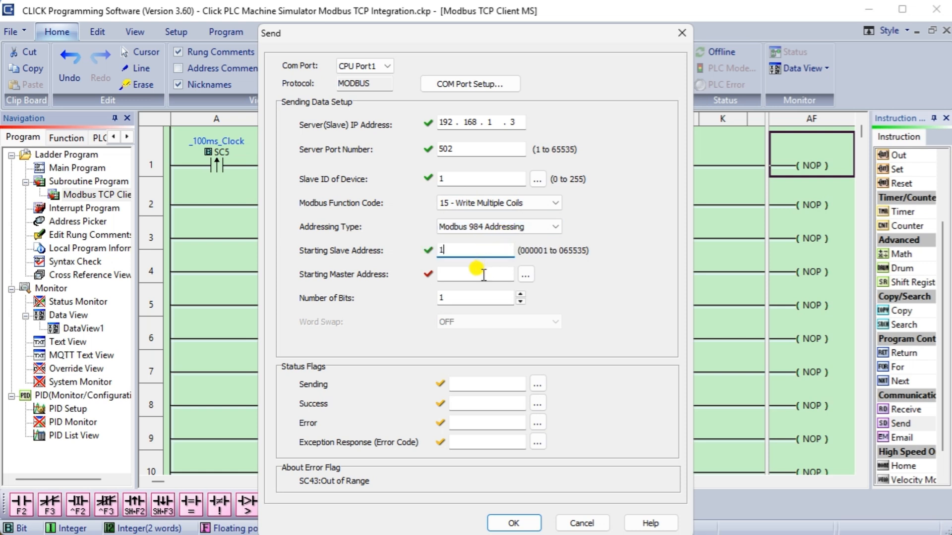
click(481, 274)
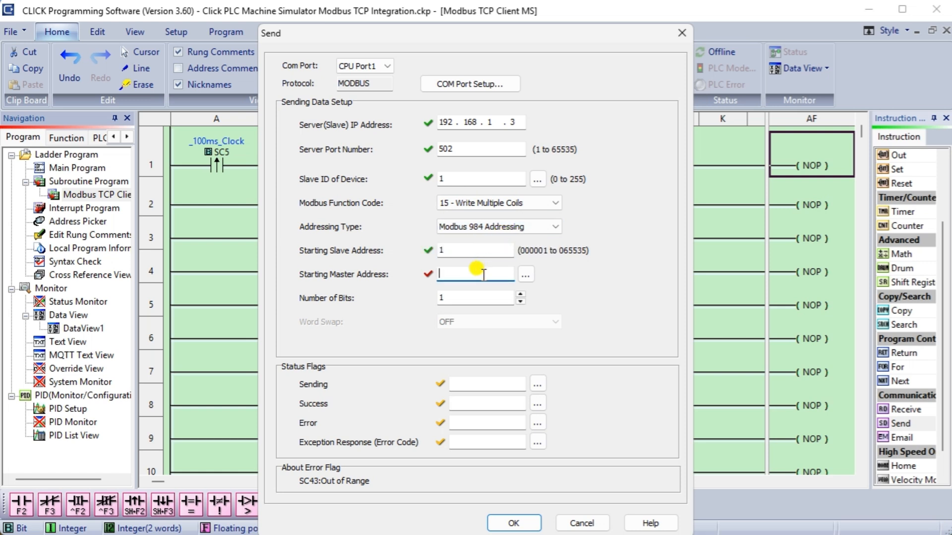
text(c1)
click(520, 294)
click(520, 294)
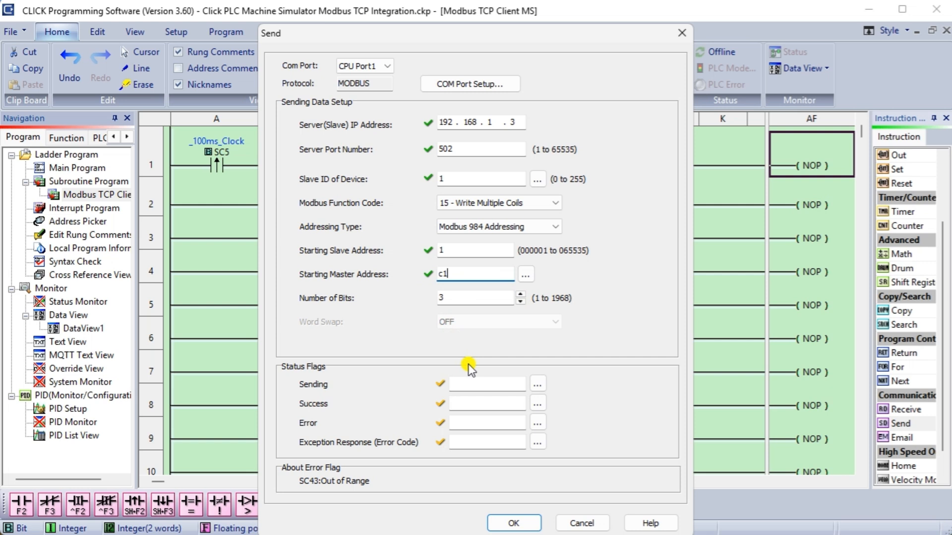
Assign status flags C1900, C1901, C1902 and exception code DS4001, then confirm the Send.
click(471, 384)
text(c1900)
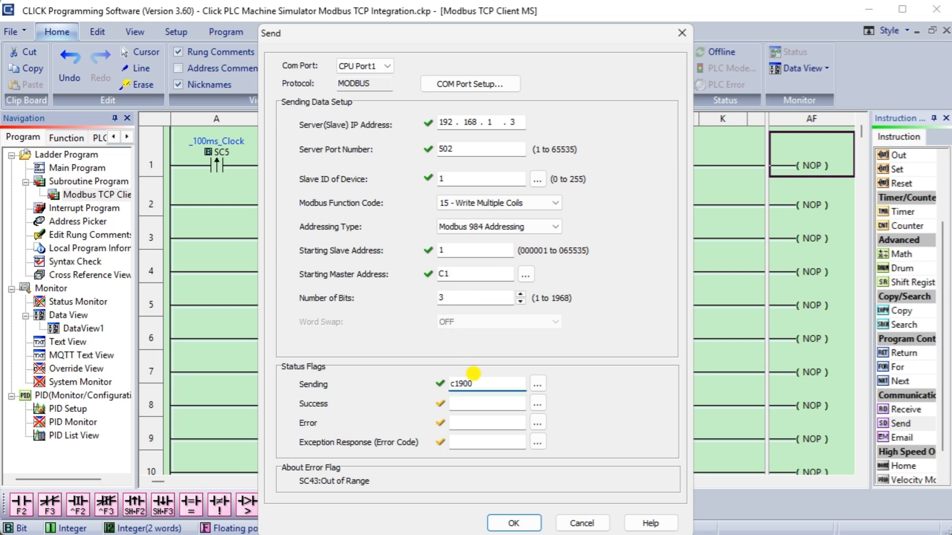
click(463, 403)
text(c19)
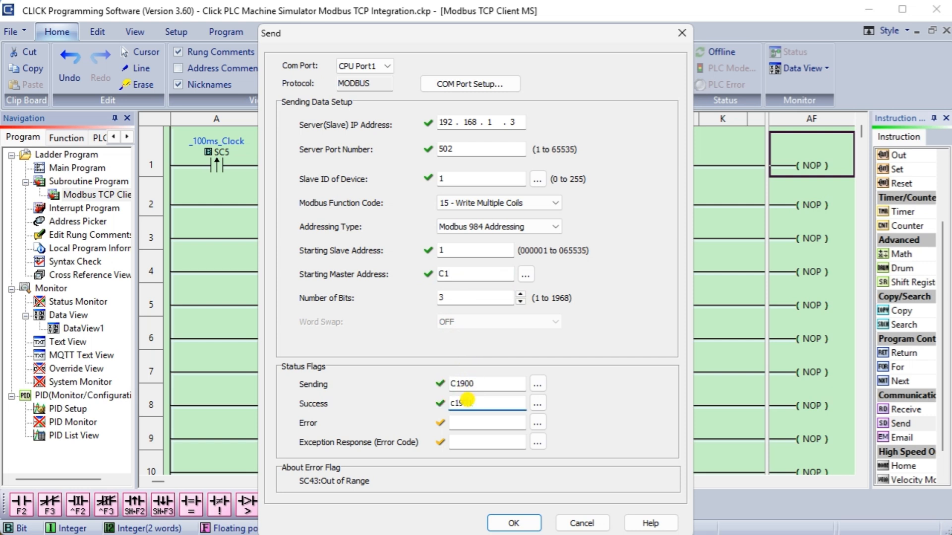
text(01)
click(468, 422)
text(c19)
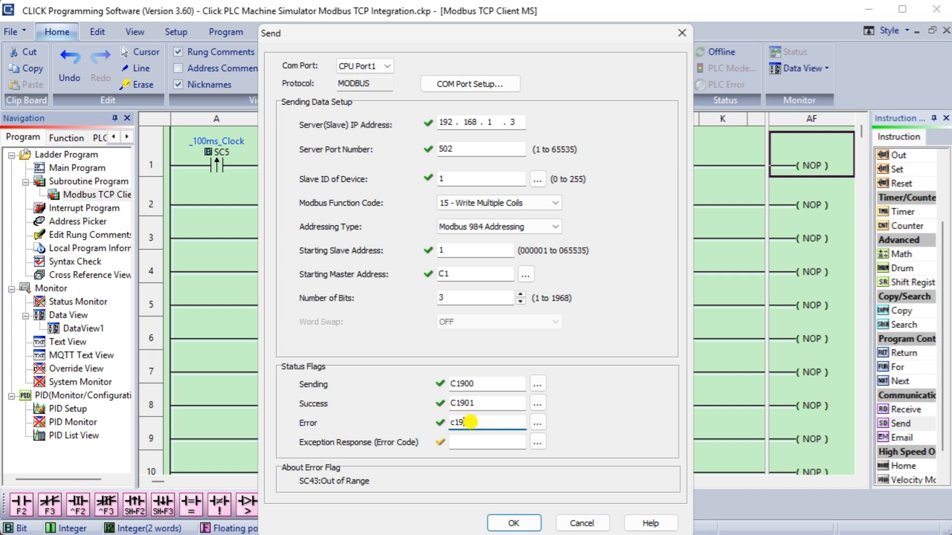
text(02)
key(Tab)
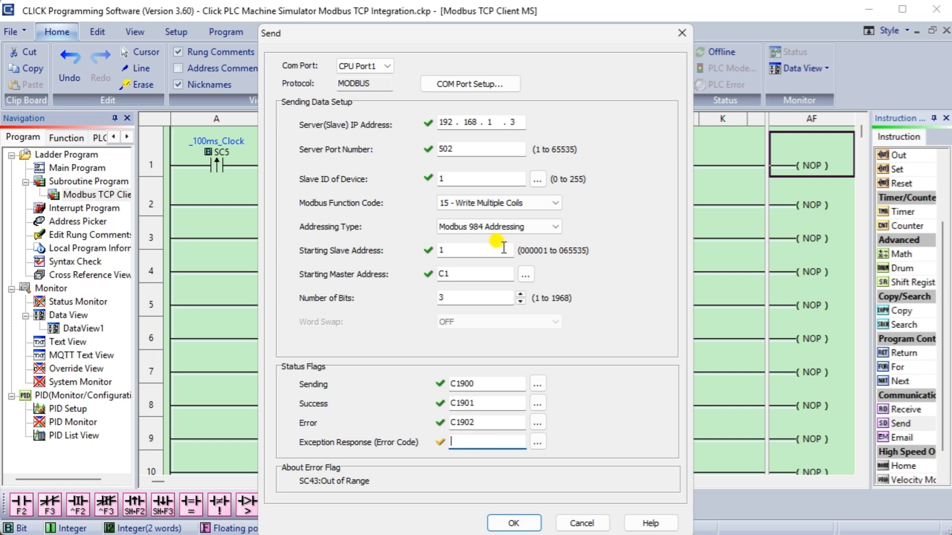
text(ds4001)
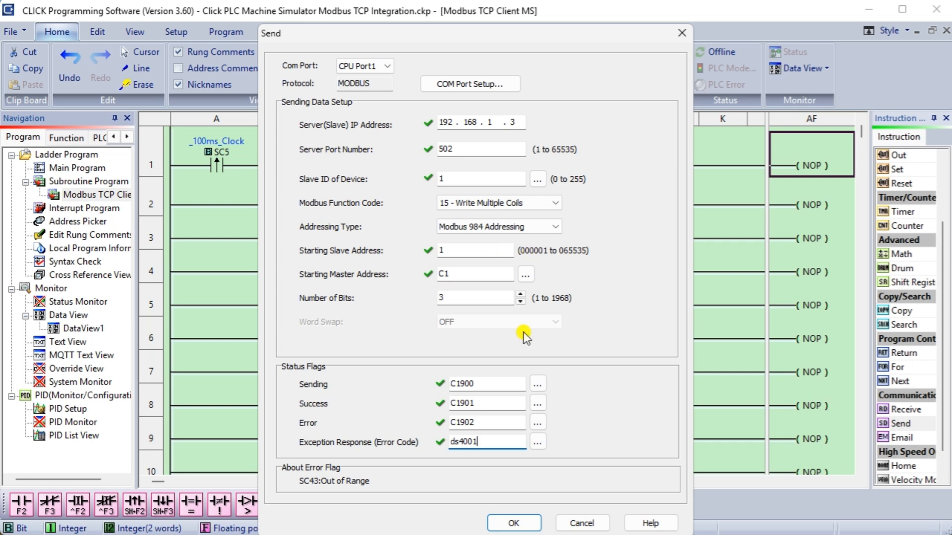
click(506, 422)
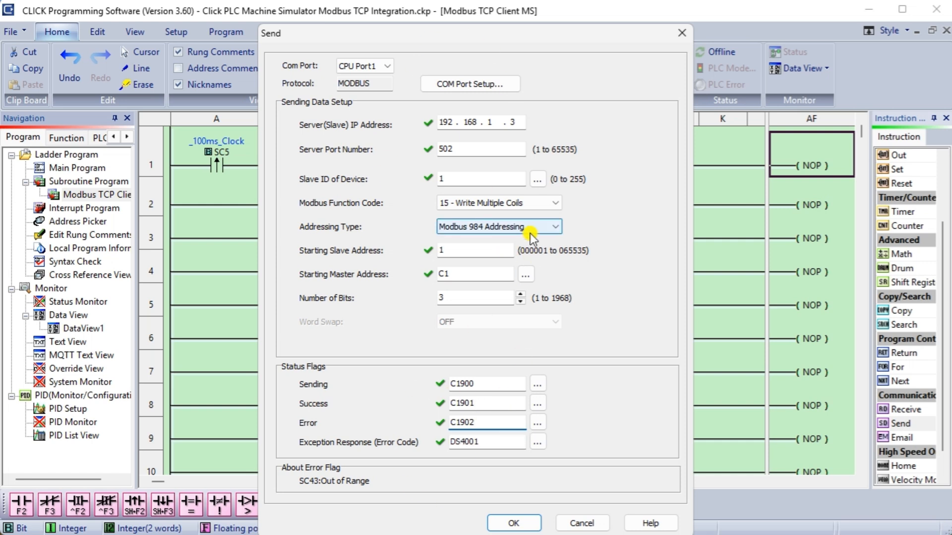
click(515, 523)
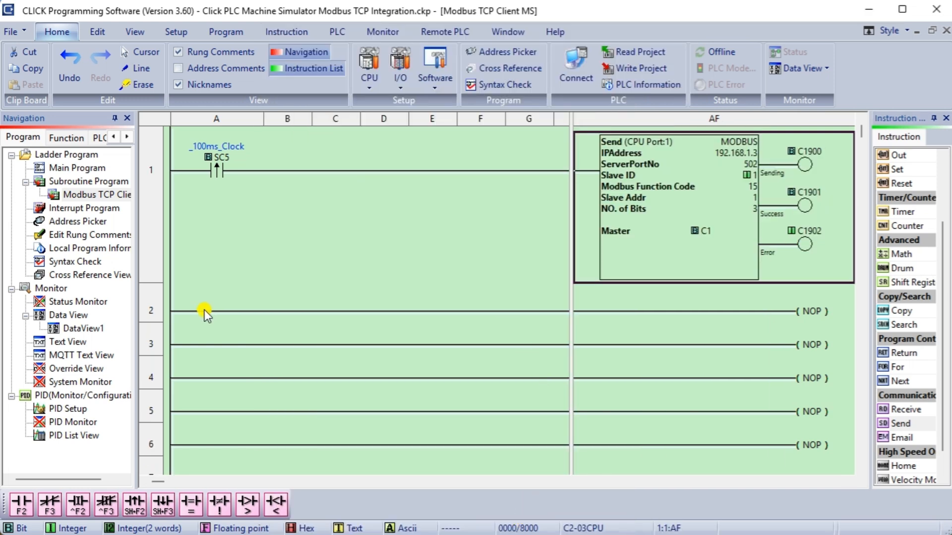
Copy the SC5 edge contact from rung 1 to the start of rung 2.
click(204, 310)
click(215, 164)
key(ctrl+c)
click(233, 323)
key(ctrl+v)
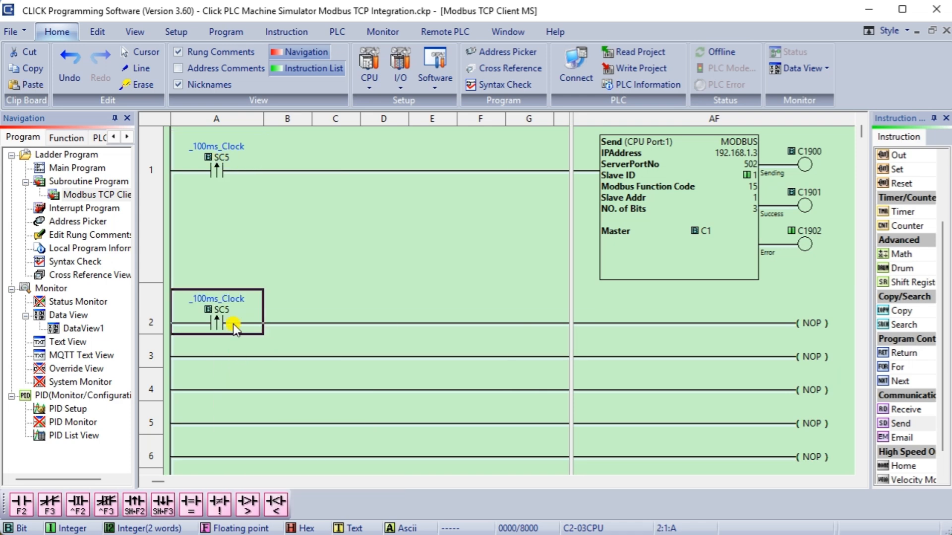
click(759, 326)
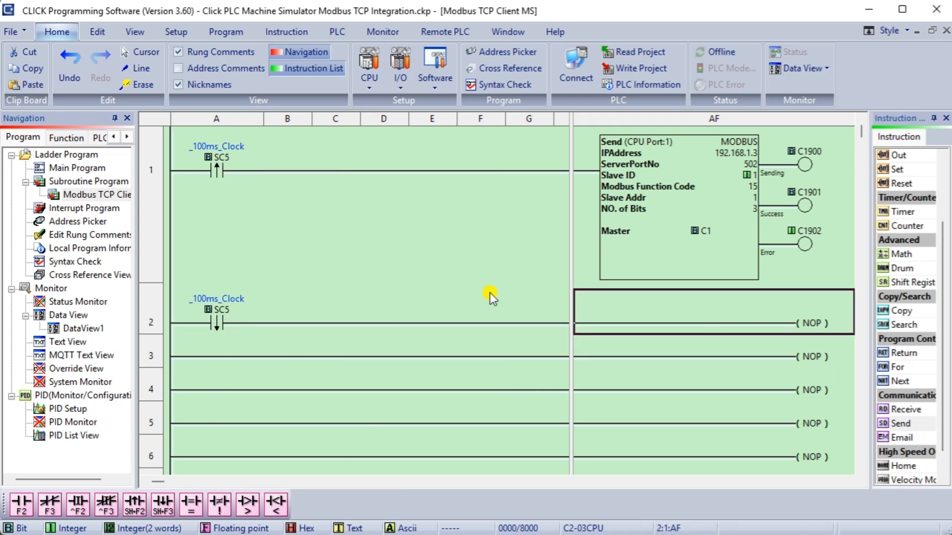
Add a Receive from 192.168.1.3 using 984 addressing and function code 02 Read Input Status.
double_click(891, 410)
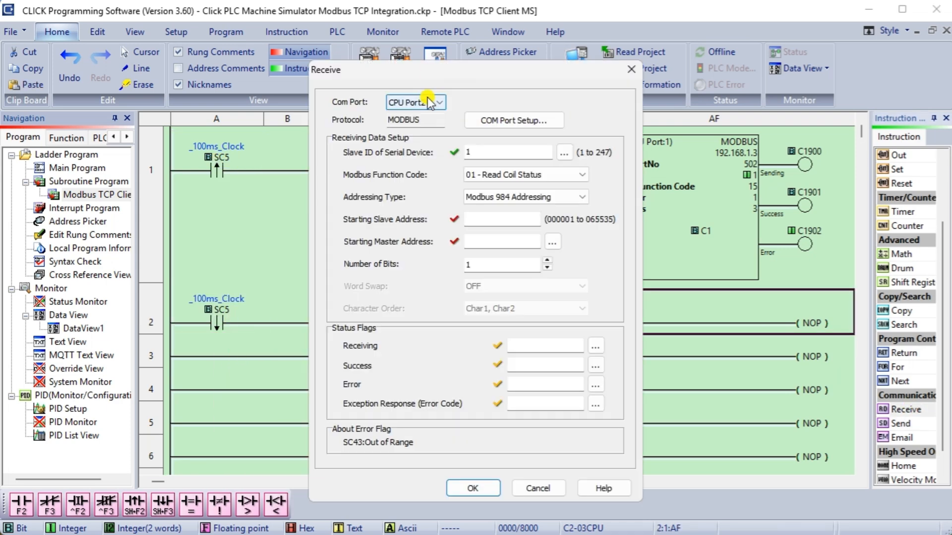
click(483, 146)
text(192 . 168 . 1 . 3)
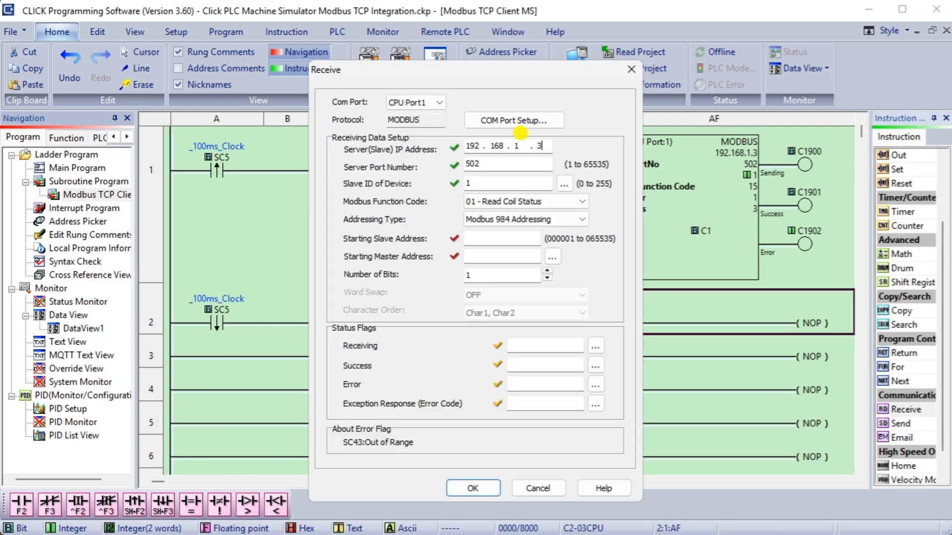
key(Tab)
key(Tab)
key(Tab)
key(Tab)
key(Tab)
key(Tab)
click(495, 223)
click(494, 229)
click(499, 235)
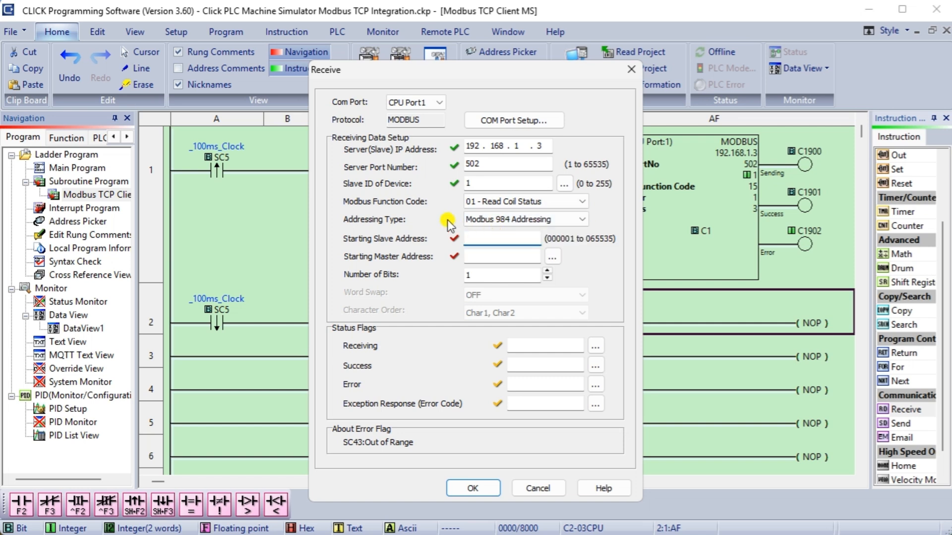
click(515, 204)
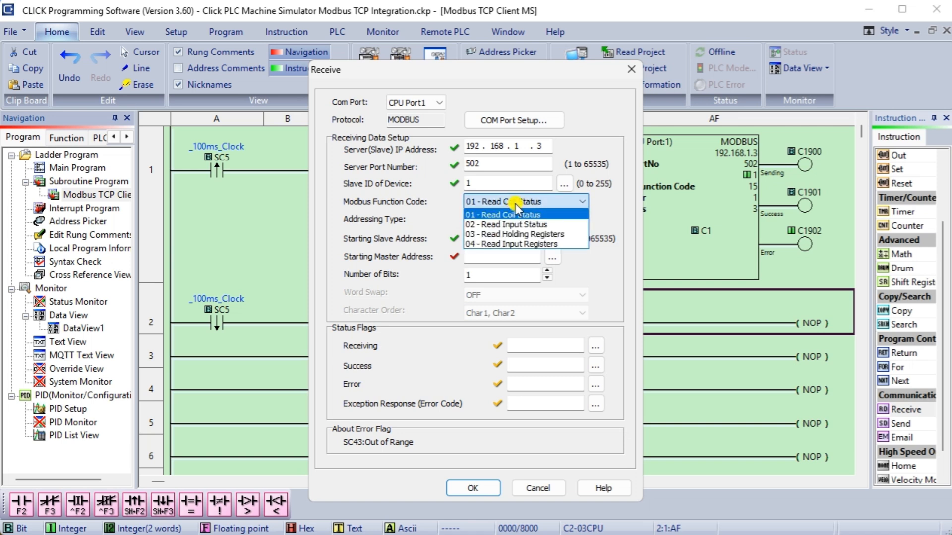
click(518, 224)
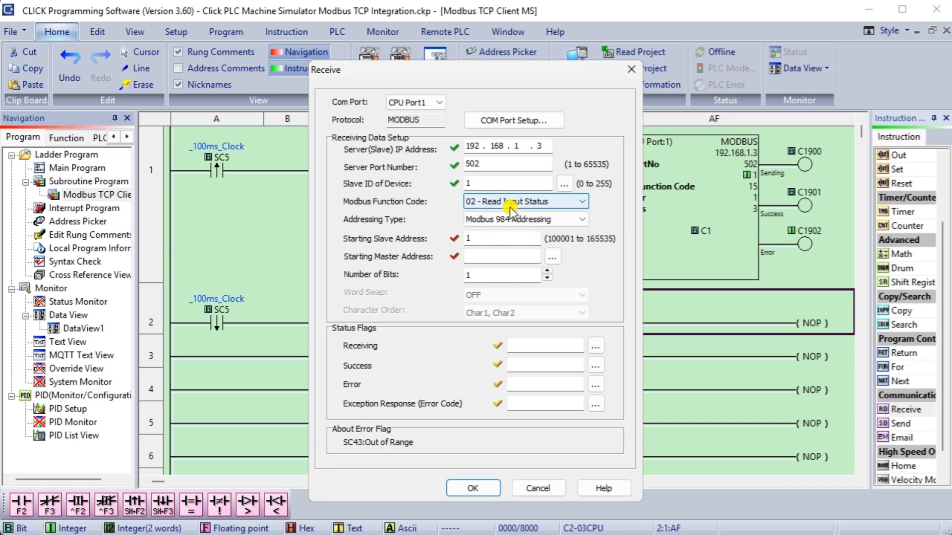
Set the Receive's slave address 00001, master address C101 and 3 bits.
click(481, 237)
text(00)
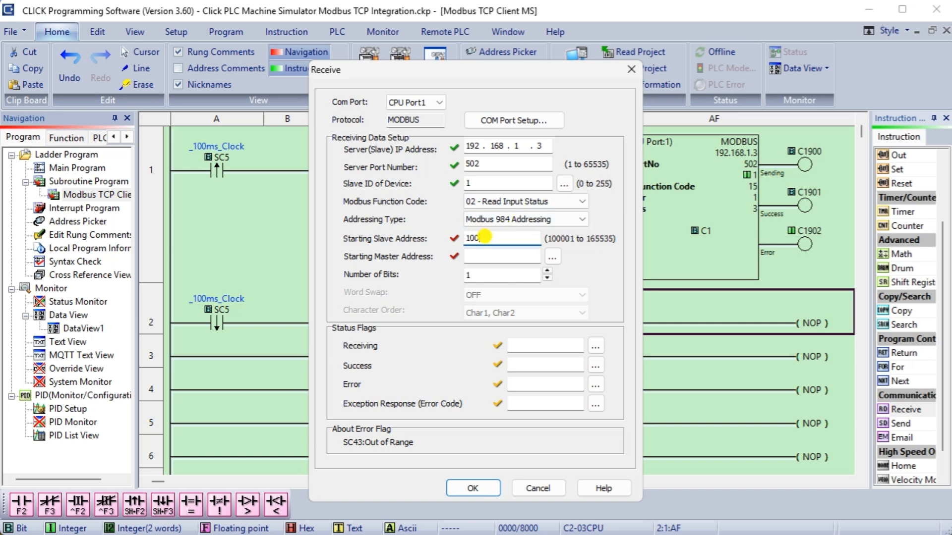
text(001)
click(496, 255)
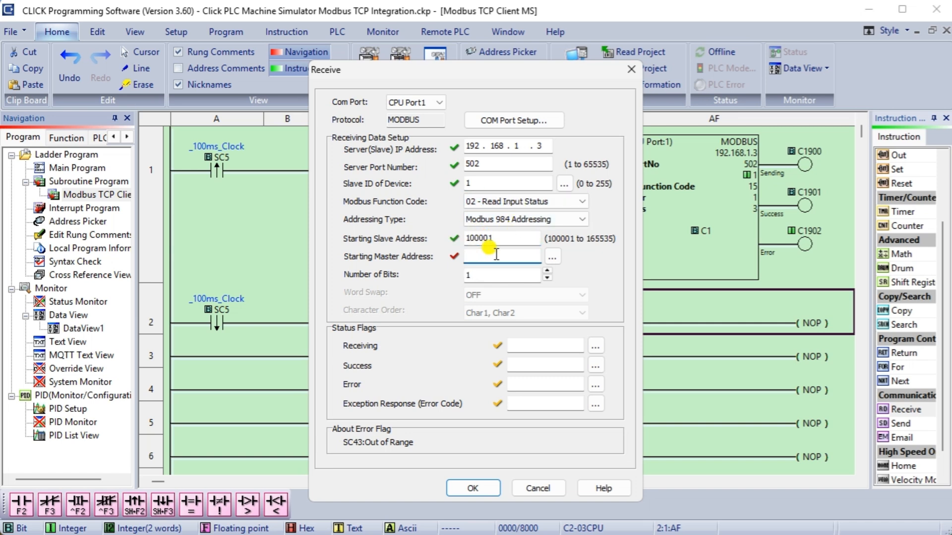
text(c101)
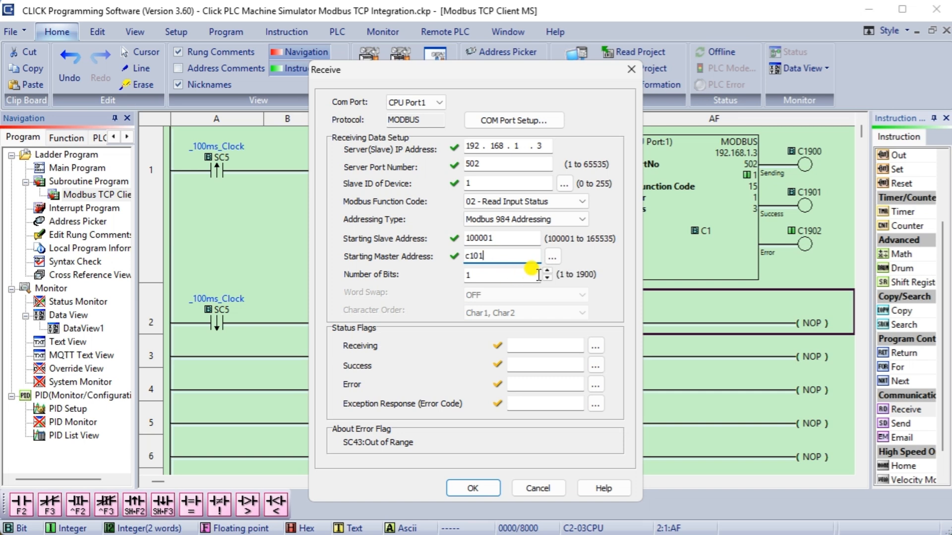
click(546, 271)
click(546, 271)
Assign status flags C1905, C1906, C1907 and exception code DS4002, then confirm the Receive.
click(558, 346)
text(c19)
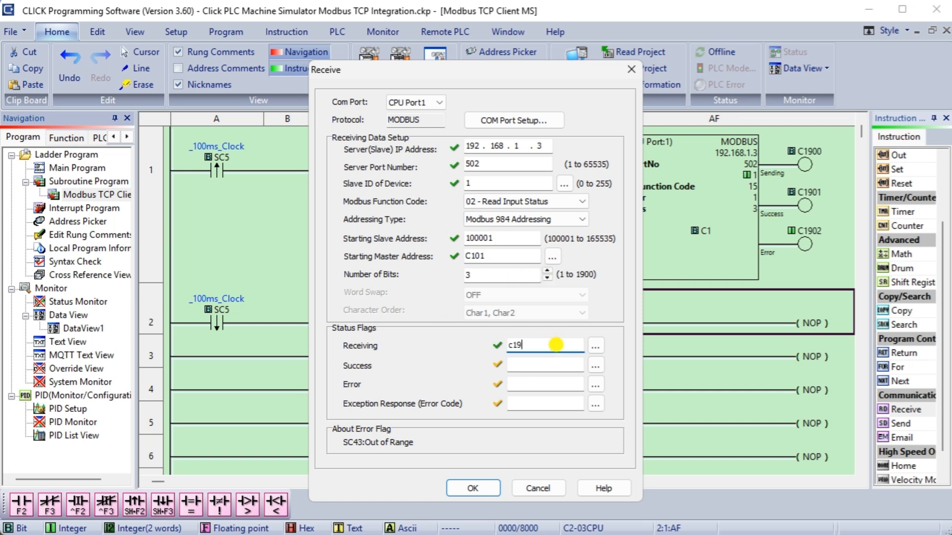
text(05)
click(543, 365)
text(c190)
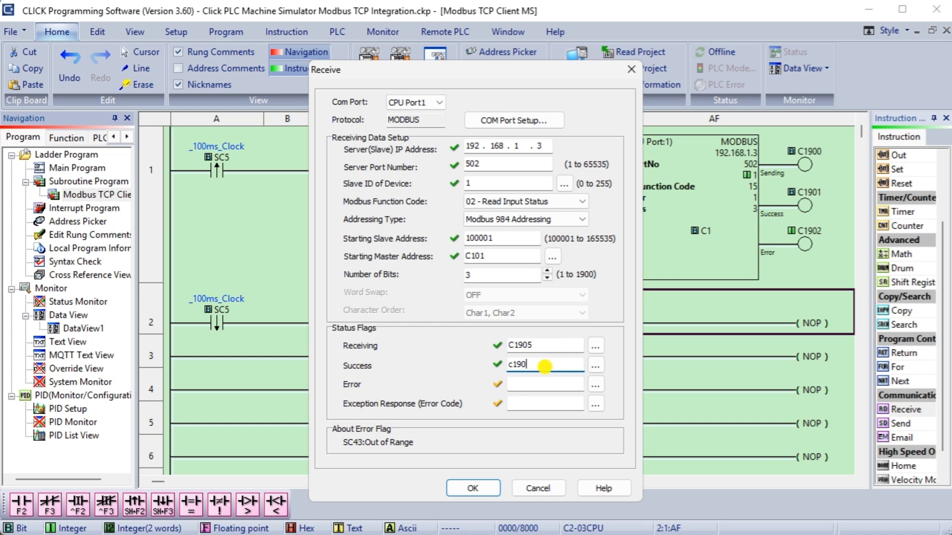
text(6)
click(543, 384)
text(c1907)
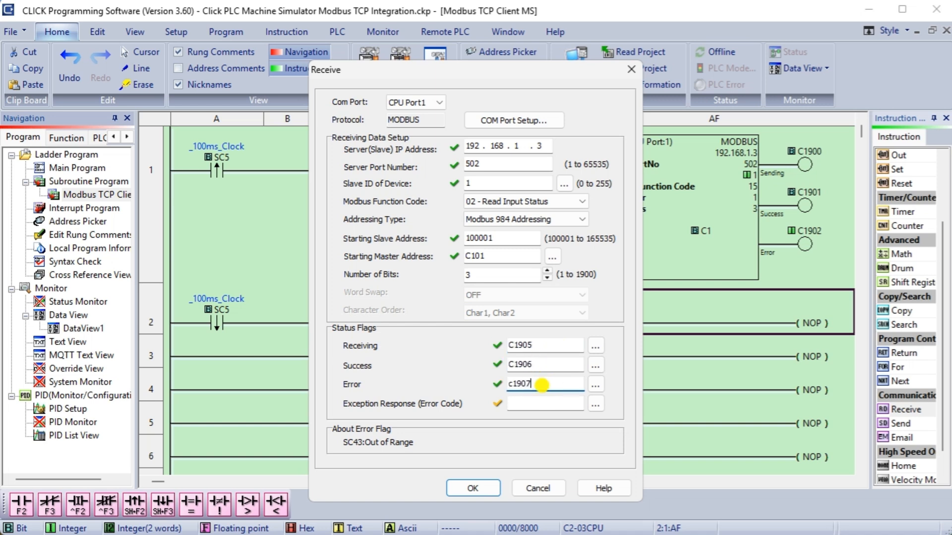
click(530, 404)
text(ds)
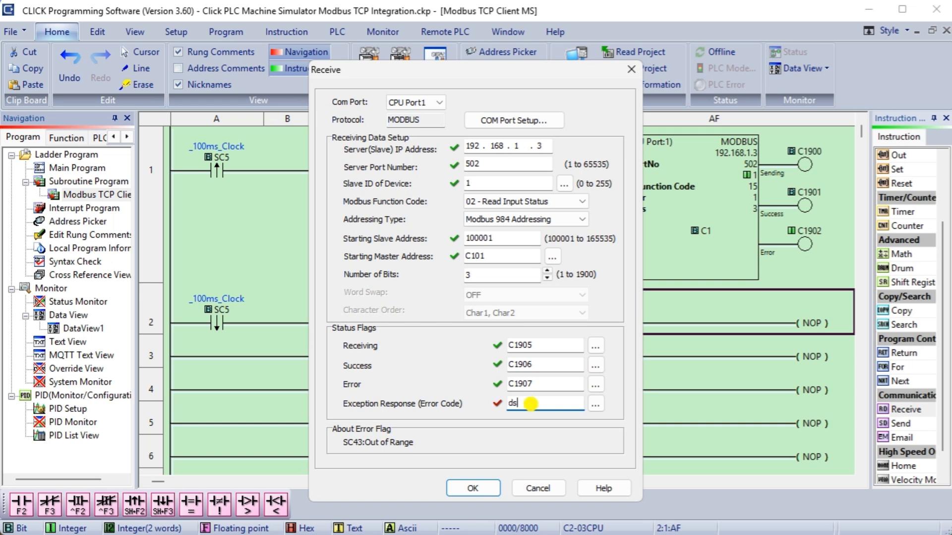
text(4002)
click(551, 385)
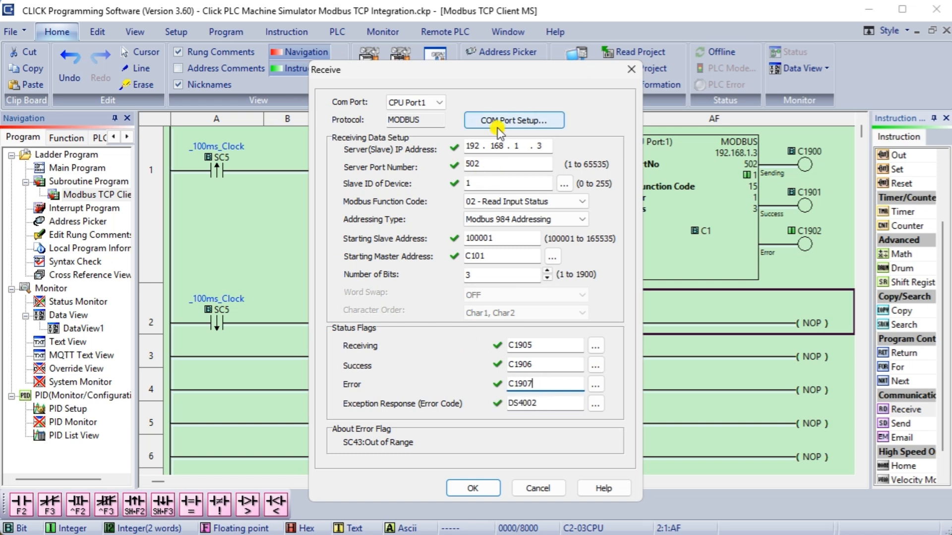
click(471, 488)
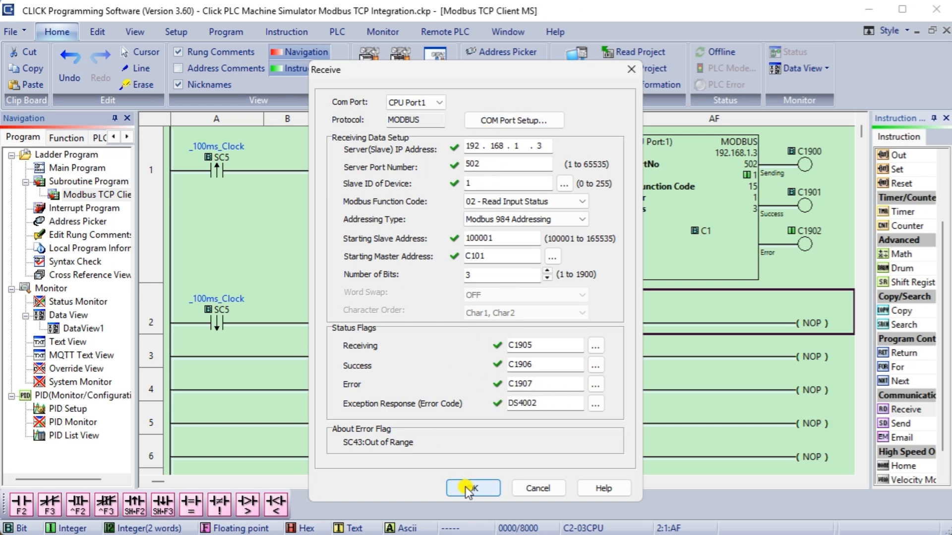
click(153, 211)
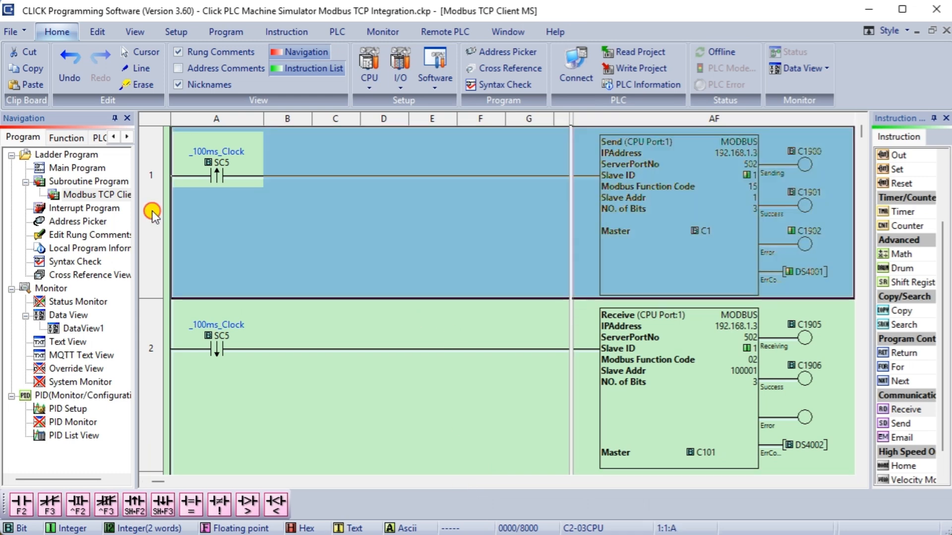
Insert two empty rungs above the Send rung.
right_click(153, 211)
click(185, 289)
right_click(151, 153)
click(187, 232)
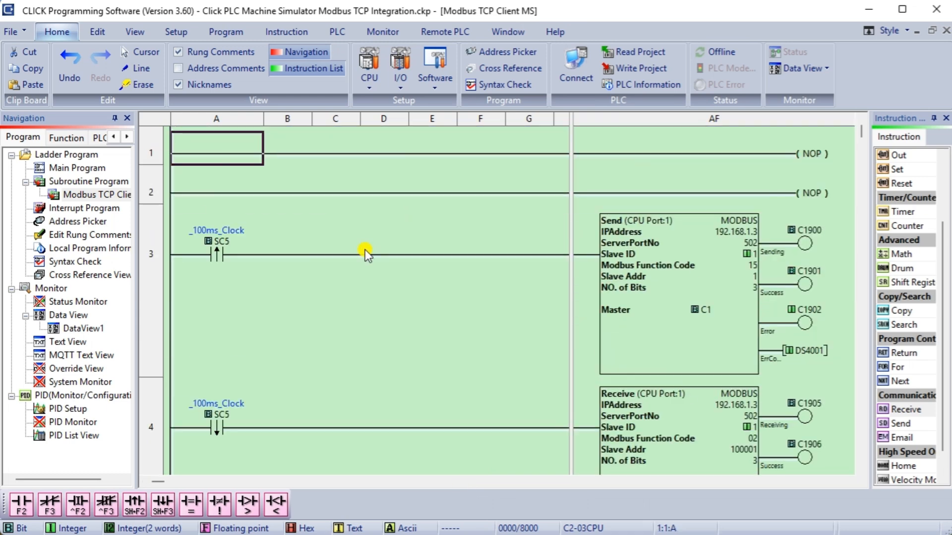
Build rung 1 with an SC2 first-scan contact that sets C1899.
key(F2)
text(SC2)
key(Return)
click(768, 166)
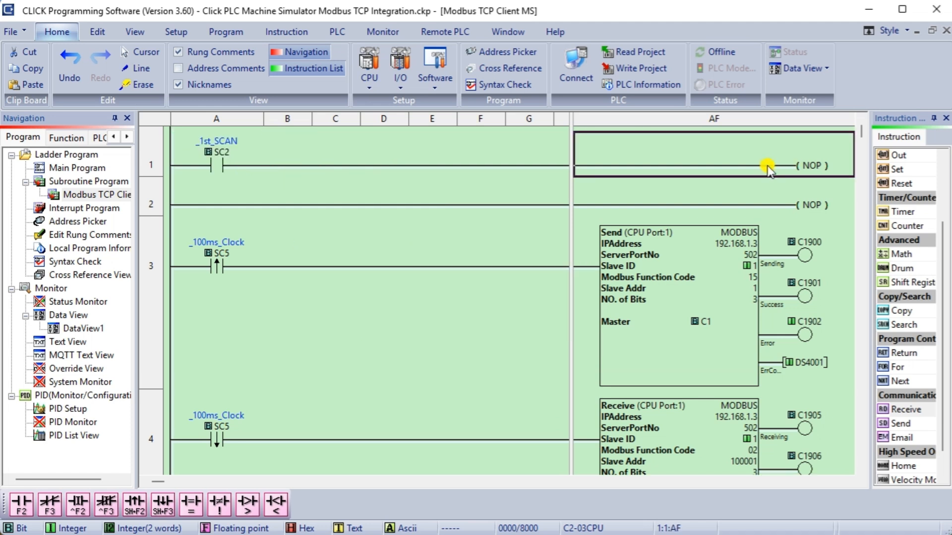
text(set)
text(c1899)
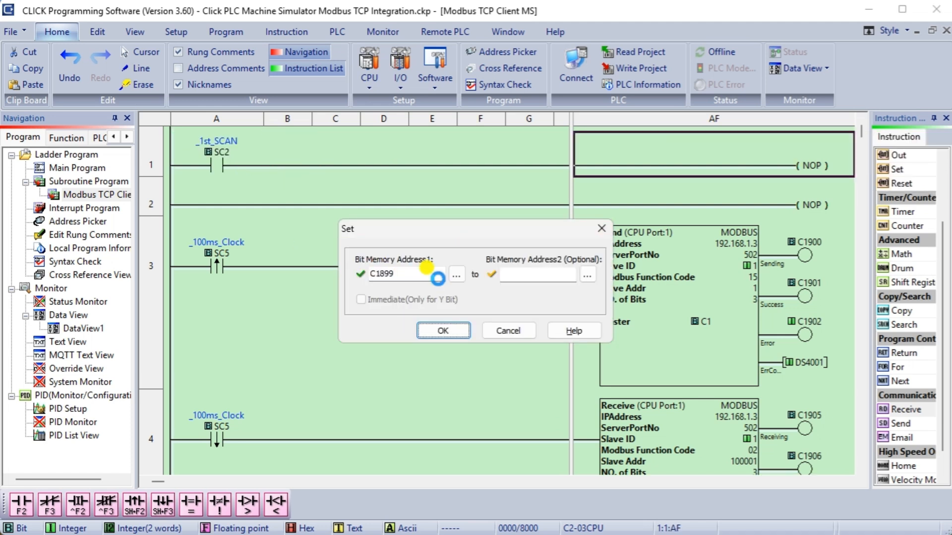
key(Return)
Add a parallel branch on rung 1 that resets C1900.
click(228, 202)
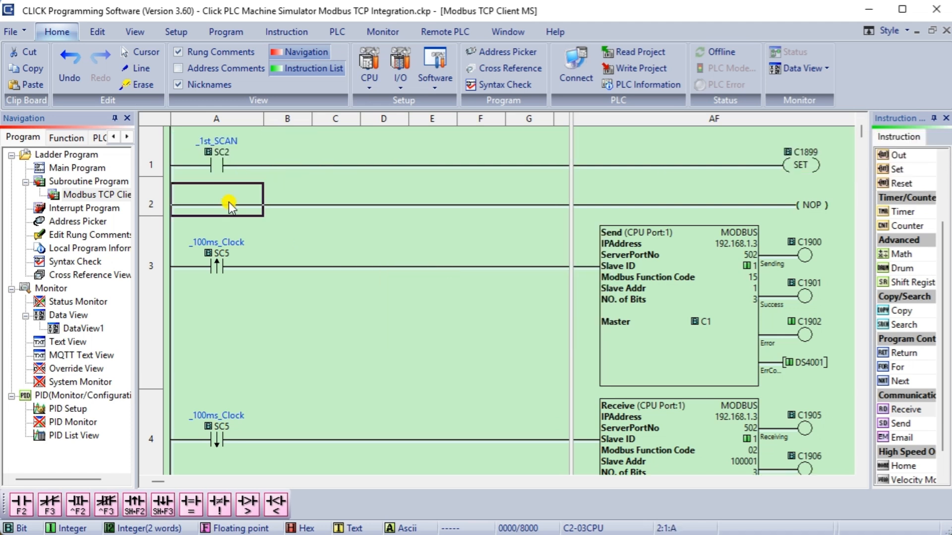
click(284, 166)
key(ctrl+Down)
key(ctrl+shift+Right)
text(reset)
key(Return)
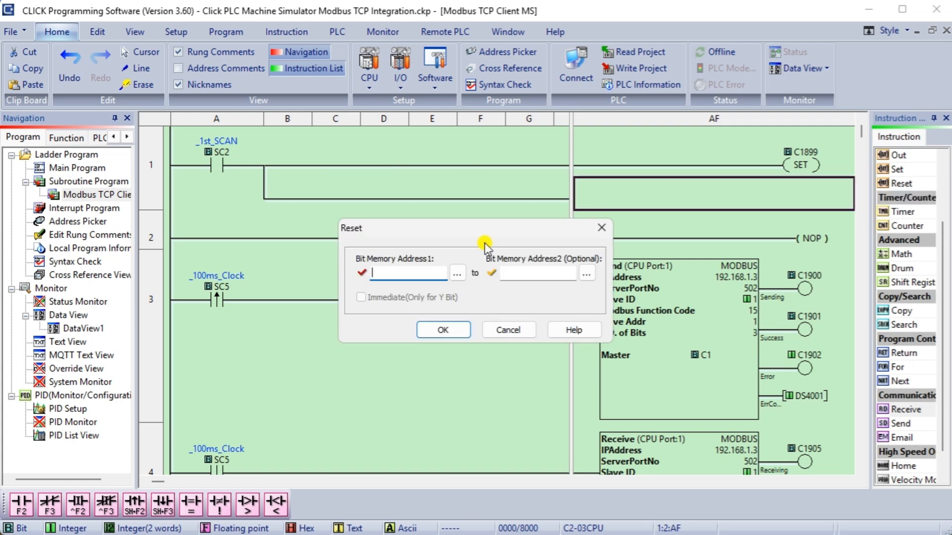
text(c1900)
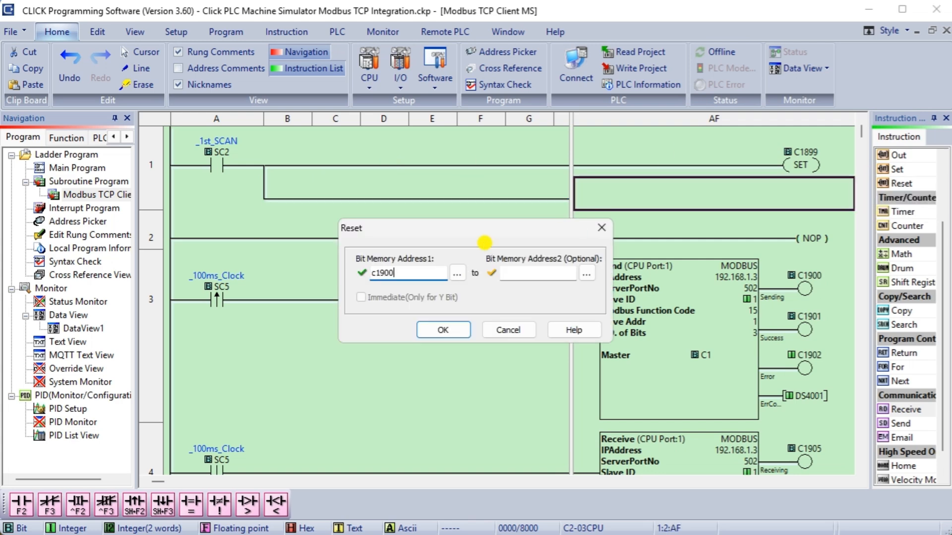
click(460, 327)
Change the Send instruction's Sending, Success and Error flags to C1901, C1902 and C1903.
double_click(699, 303)
click(480, 384)
key(BackSpace)
text(1)
click(478, 404)
key(BackSpace)
text(2)
click(480, 423)
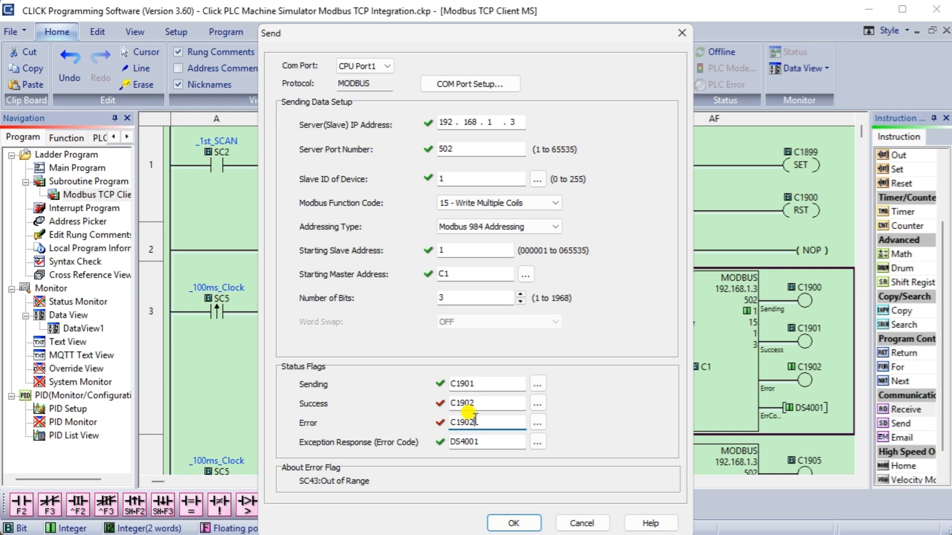
key(BackSpace)
text(3)
click(514, 523)
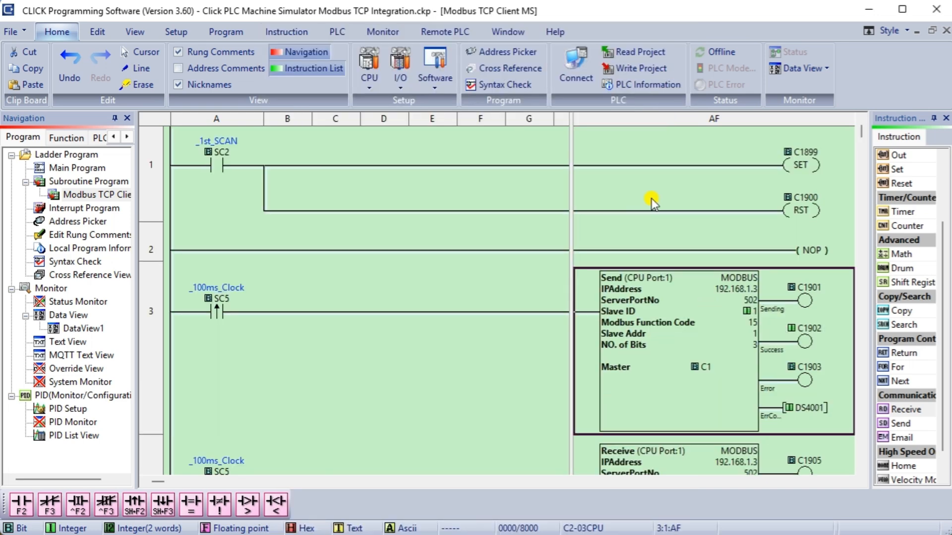
Give rung 2 normally closed C1900, C1901, C1905 contacts and a rising-edge SC5 contact.
click(206, 240)
key(F3)
text(c1900)
key(Return)
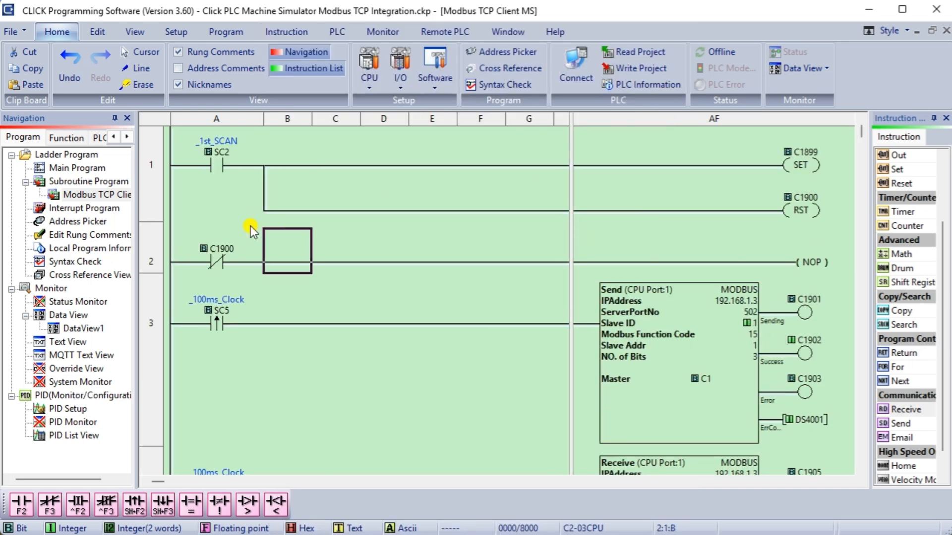
key(F3)
text(c1901)
key(Return)
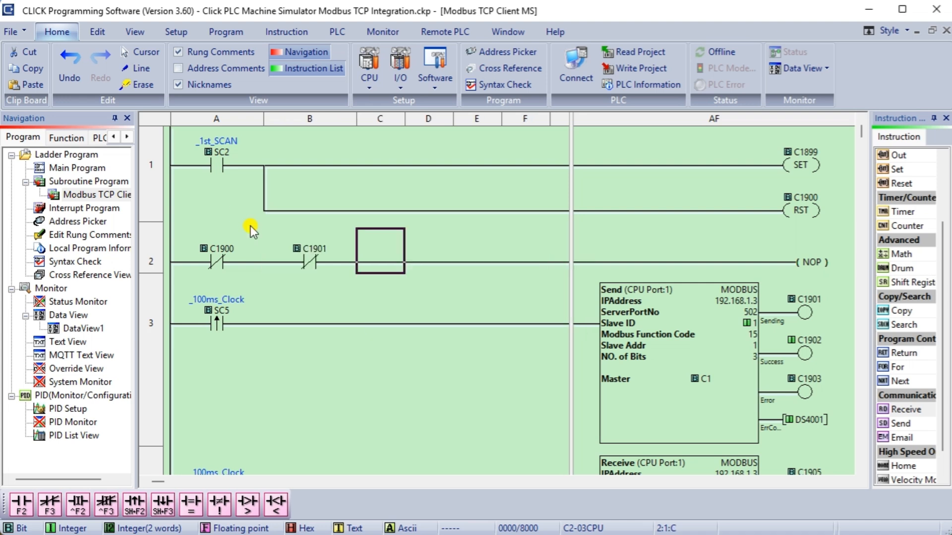
key(F3)
text(c1905)
key(Return)
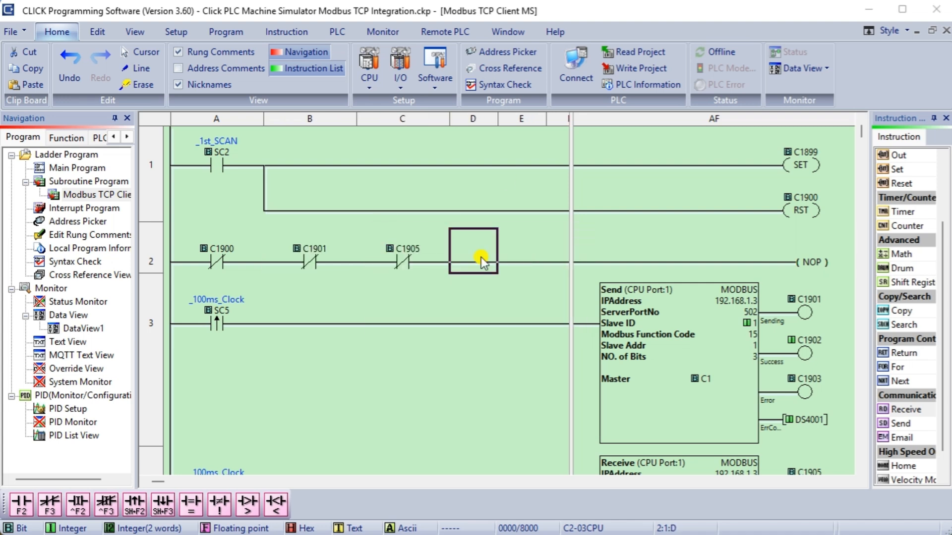
scroll(893, 248, up, 2)
double_click(907, 197)
text(sc5)
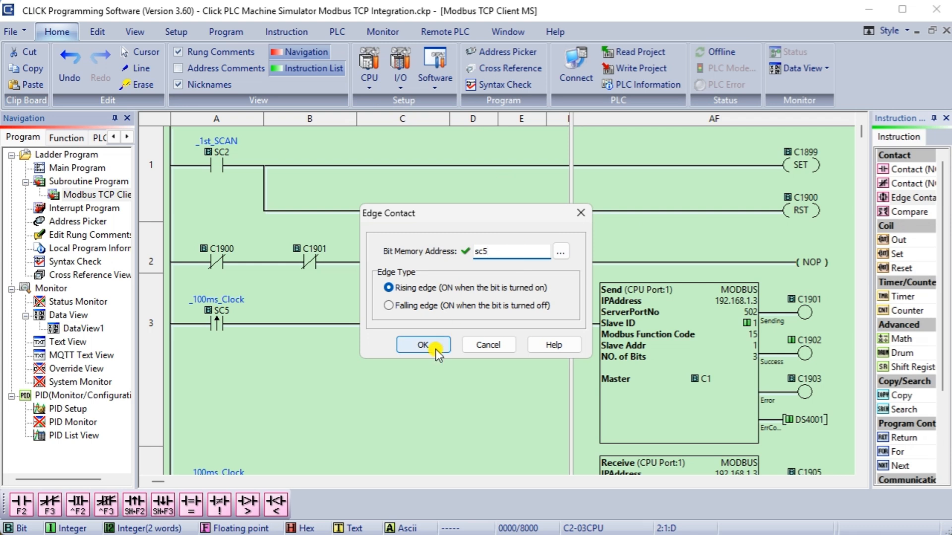
click(432, 348)
Make rung 2 reset C1899 and set C1900 on a branch.
click(786, 259)
double_click(900, 268)
text(c1899)
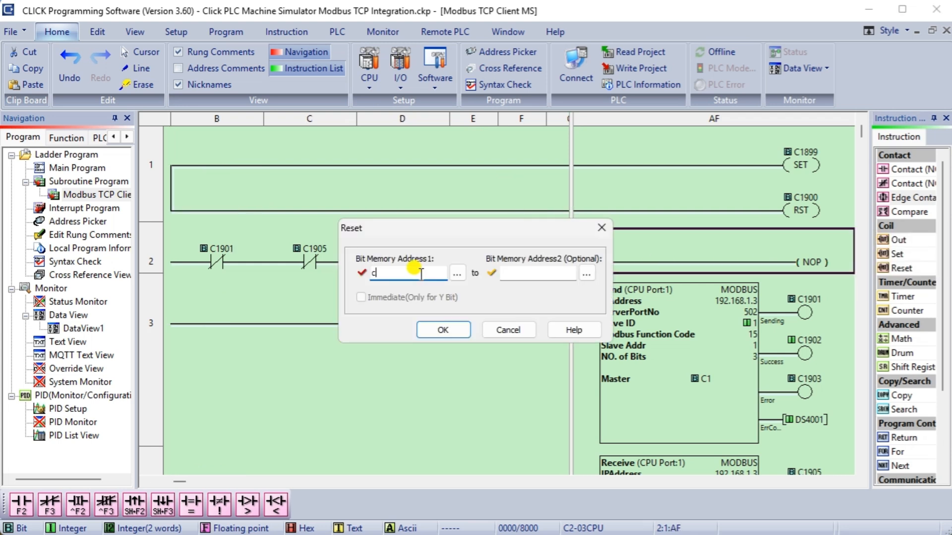
click(443, 329)
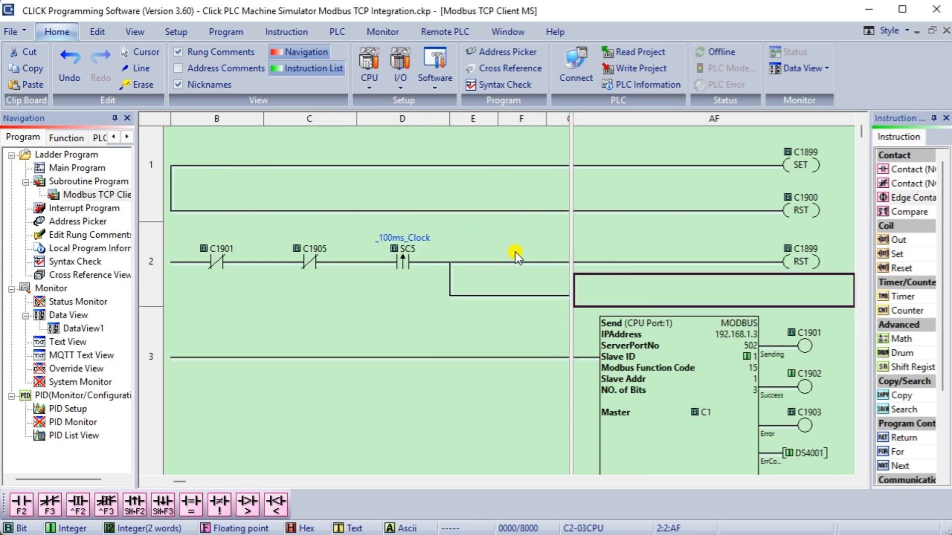
text(s)
key(Return)
text(c1900)
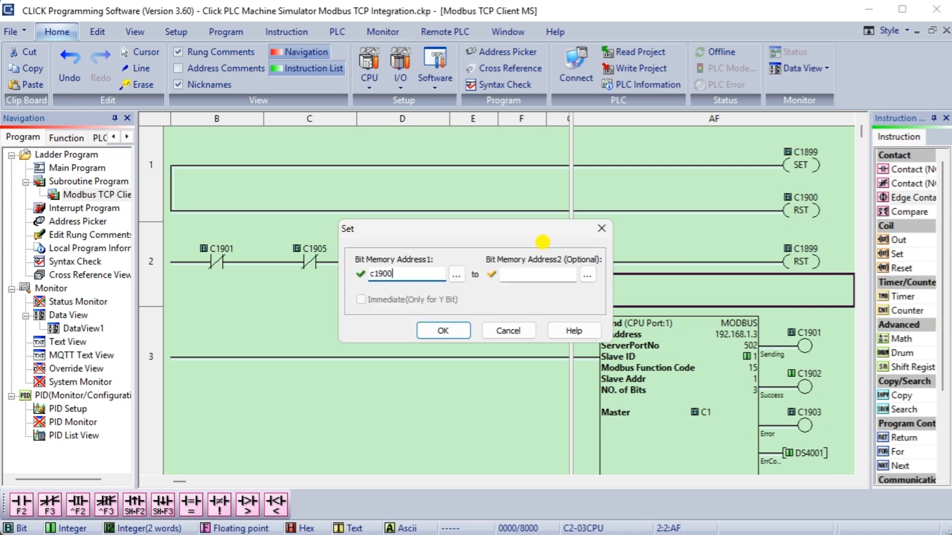
click(448, 331)
click(244, 302)
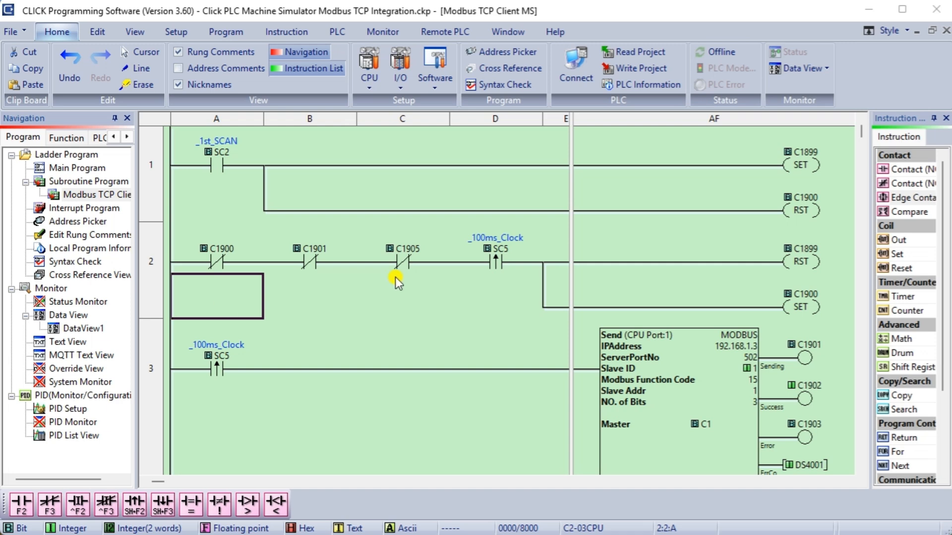
scroll(331, 334, down, 1)
click(308, 271)
scroll(308, 272, down, 2)
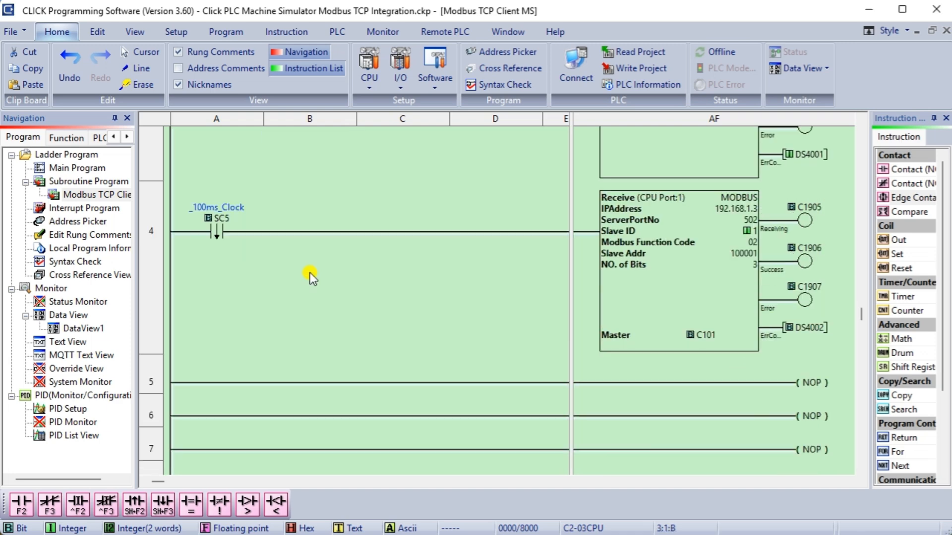
Nickname C1899–C1903 Reset COM, Communicating Bit, S1 Bit Send Sending, Send Success, Send Error.
scroll(308, 272, up, 1)
double_click(77, 221)
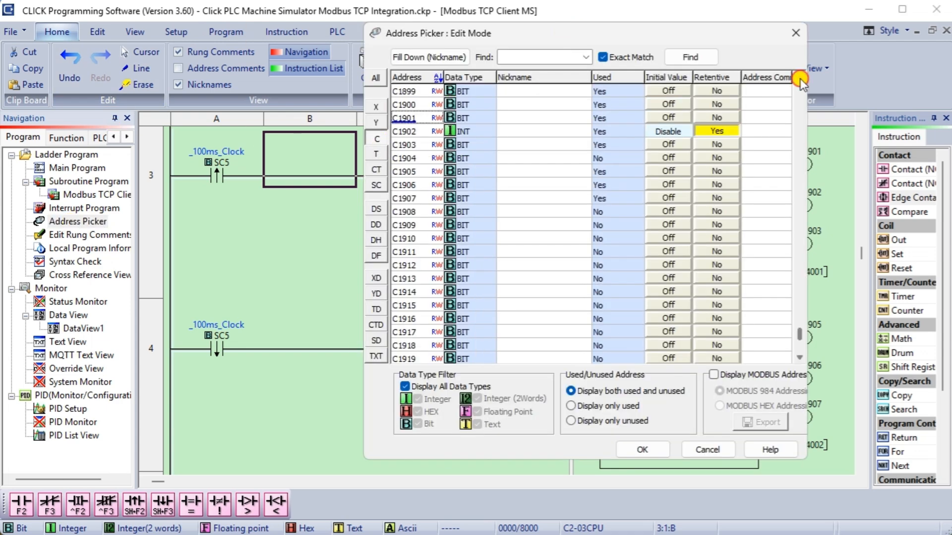
click(528, 118)
text(Reset COM)
click(516, 131)
text(Comm)
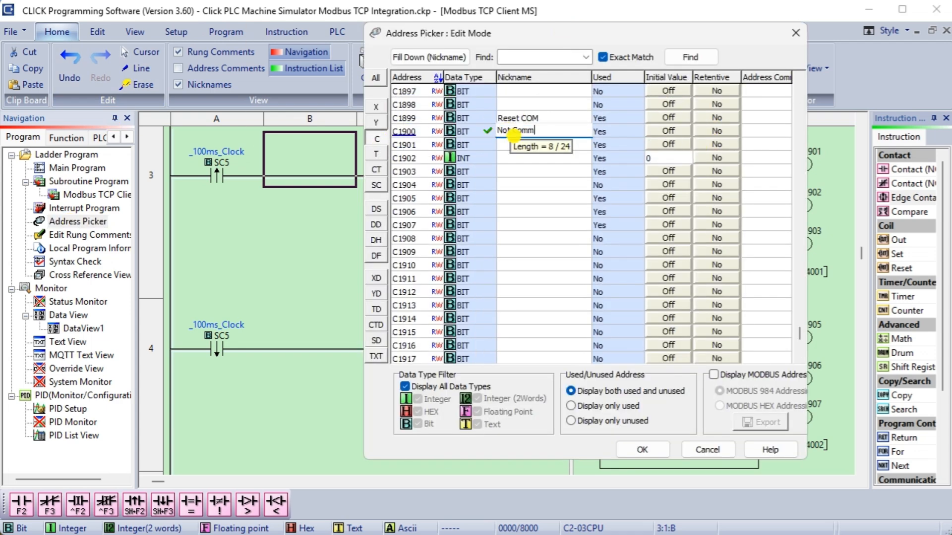
text(unicating Bit)
key(Return)
text(S1 Bit Send Sending)
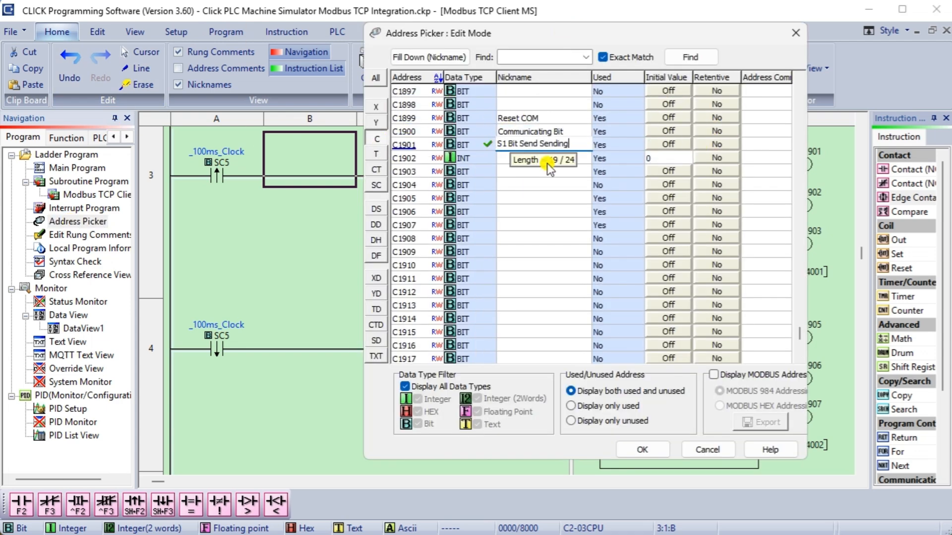
key(Return)
text(S1 Bit Send Success)
key(Return)
text(S1 Bit Send Error)
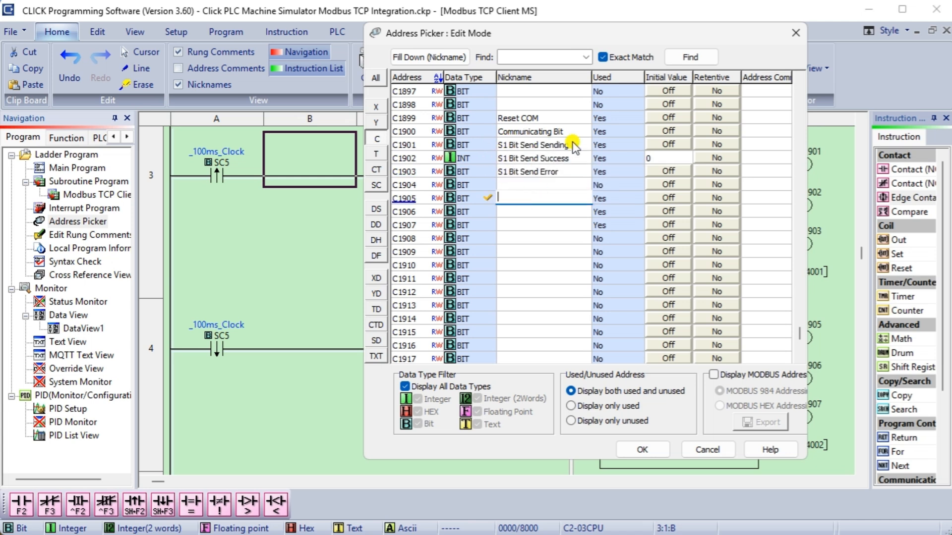
Nickname C1905–C1907 S1 Bit Rec Sending, S1 Bit Rec Success and the receive Error flag.
click(517, 197)
text(S1 Bit Rec Sending)
key(Return)
text(S1 Bit Rec Success)
key(Return)
text(S1 Bit Rec Success)
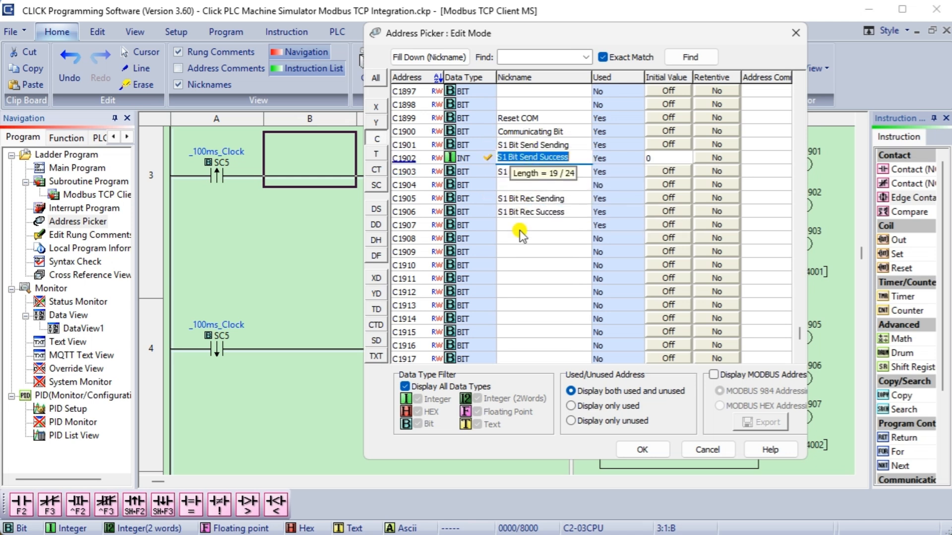
double_click(559, 224)
text(Error)
Nickname DS4001 'S1 Bit Send Err Code' and DS4002 'S1 Bit Rec Err Code'.
click(552, 278)
click(376, 210)
click(436, 342)
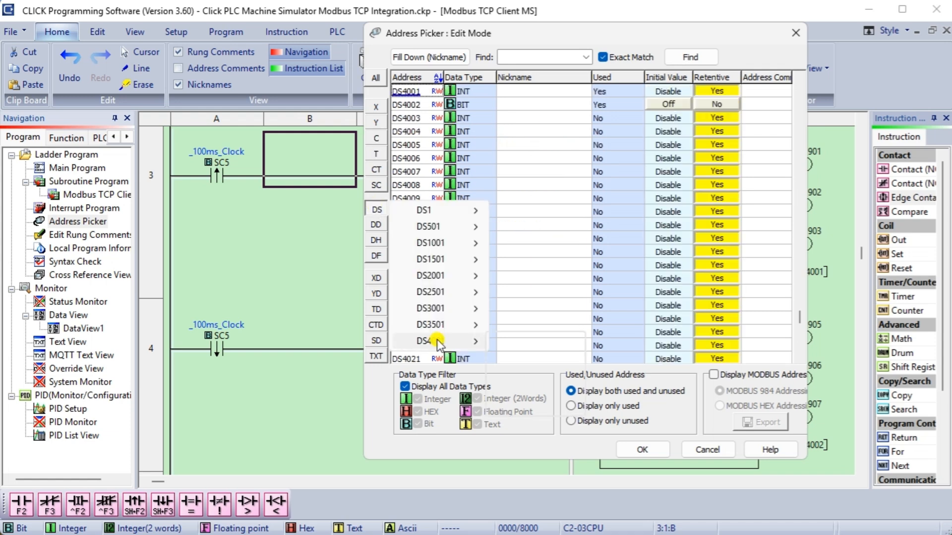
click(546, 91)
text(S1 Bit Send Err Code)
drag(574, 91, 500, 91)
key(ctrl+c)
click(521, 105)
key(ctrl+v)
double_click(524, 105)
text(Rec)
click(643, 449)
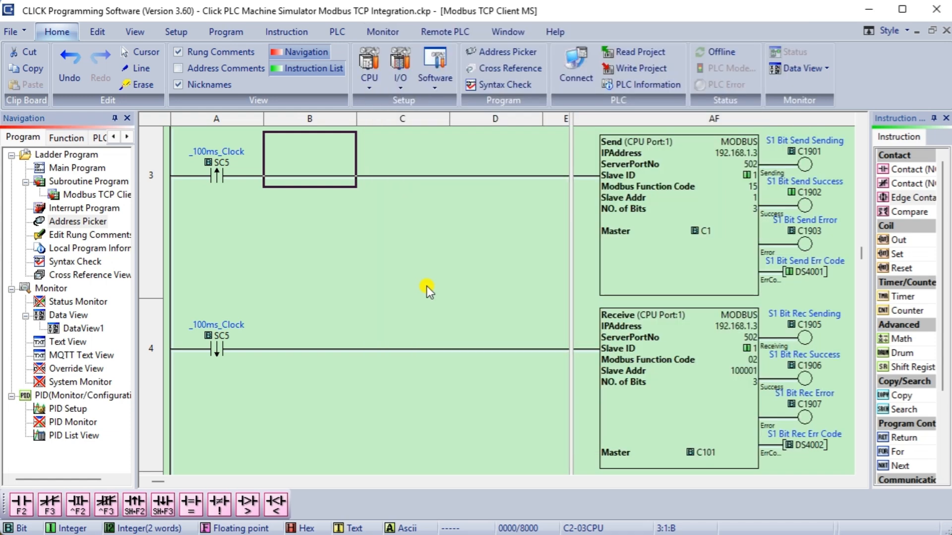
Build rung 5: normally closed C1906 and T401 contacts driving timer T401 at 1000 ms.
scroll(499, 308, down, 3)
click(217, 378)
key(F3)
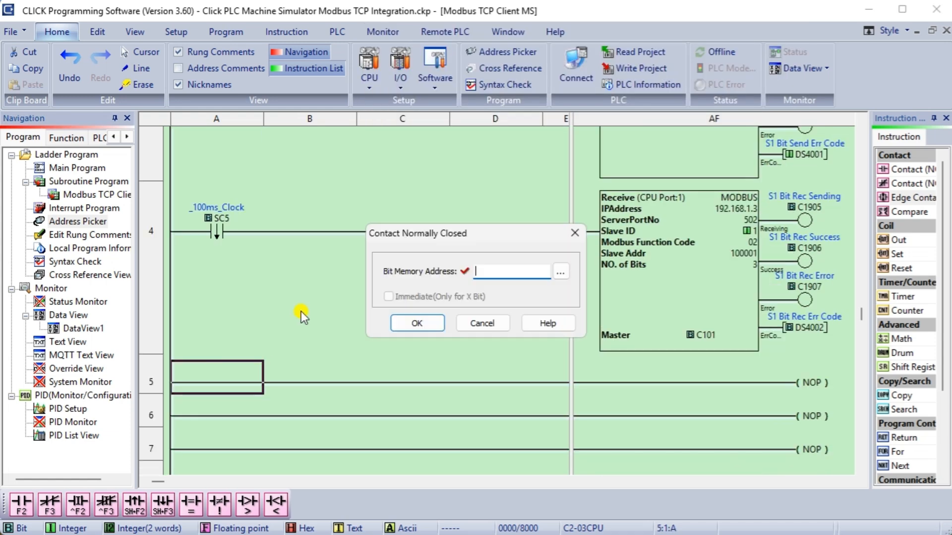
text(c1906)
key(Return)
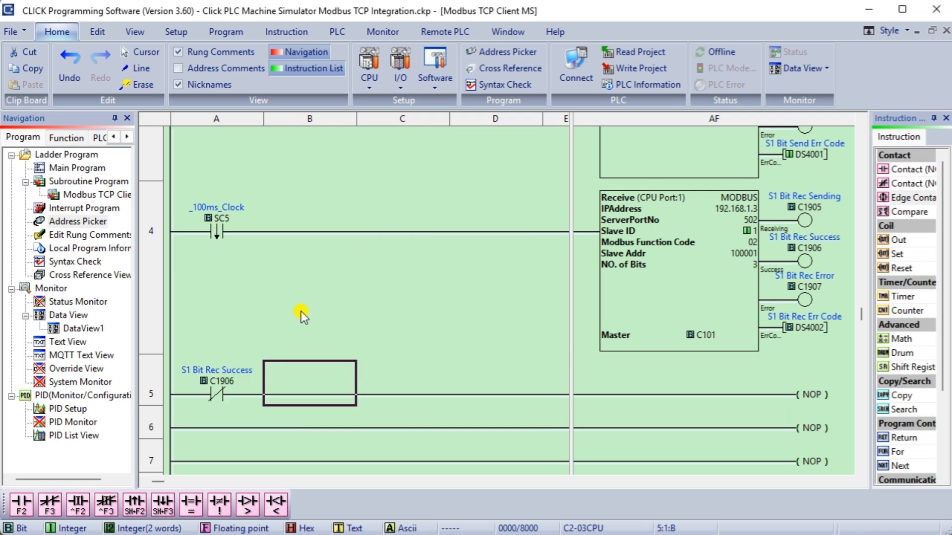
key(F3)
text(t401)
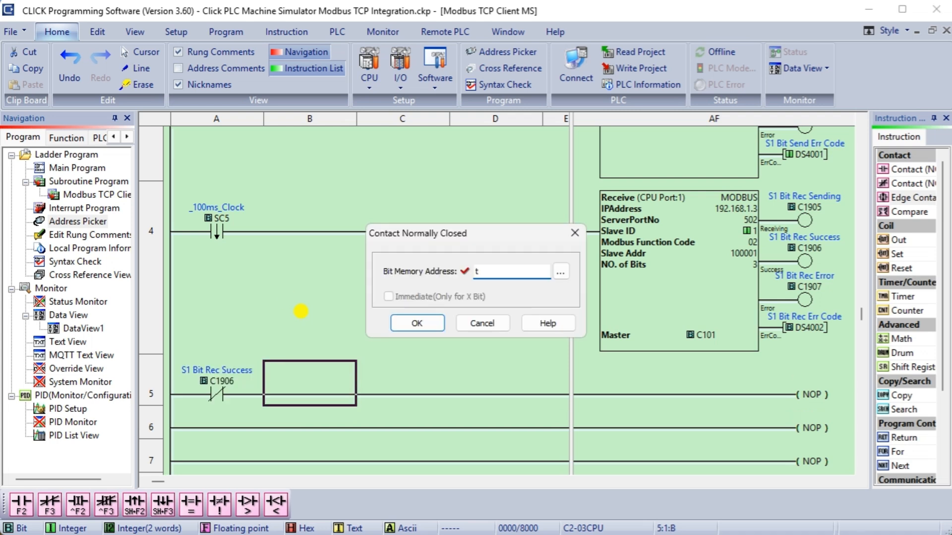
key(Return)
click(615, 391)
key(F7)
text(401)
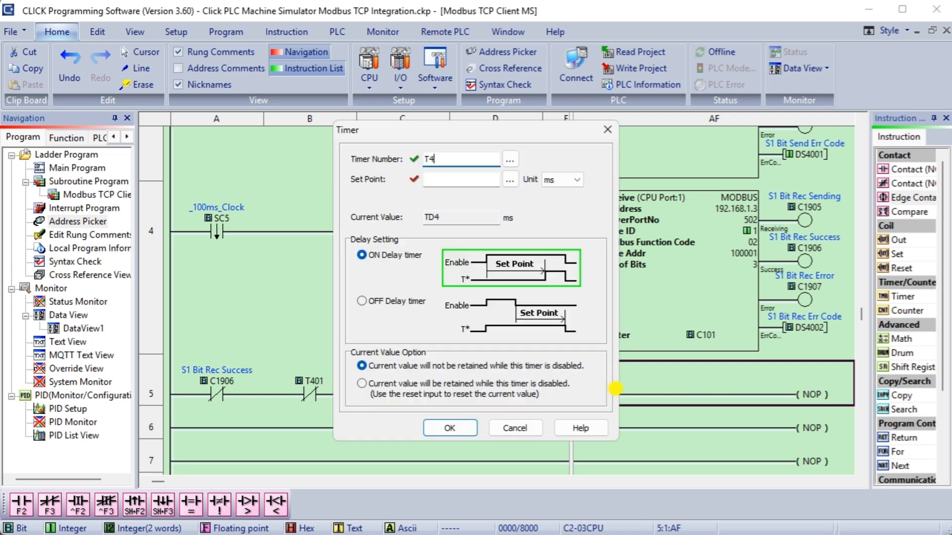
click(434, 180)
text(1000)
click(458, 429)
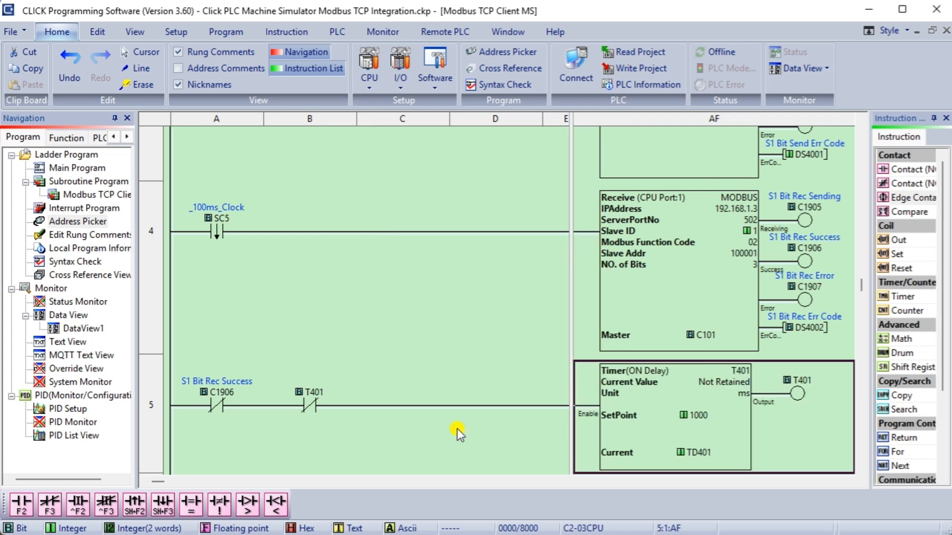
Build rung 6: a T401 contact running timer T402 at 1000 ms and setting Y001.
key(F2)
text(t401)
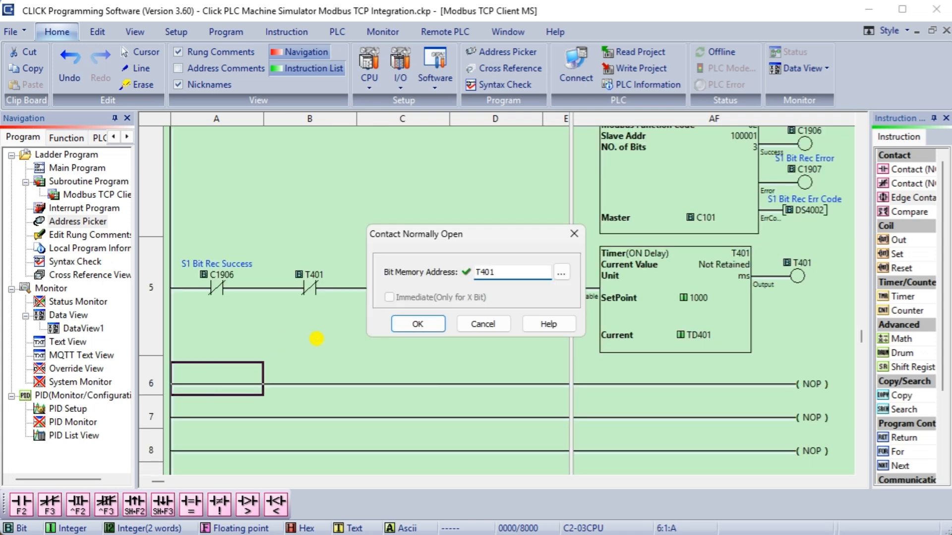
key(Return)
key(F7)
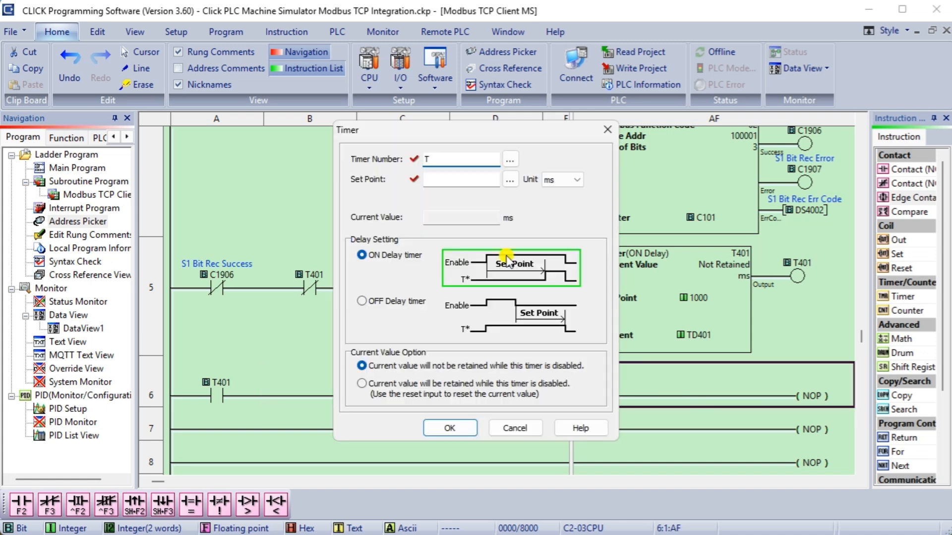
text(402)
click(455, 179)
text(1000)
click(449, 428)
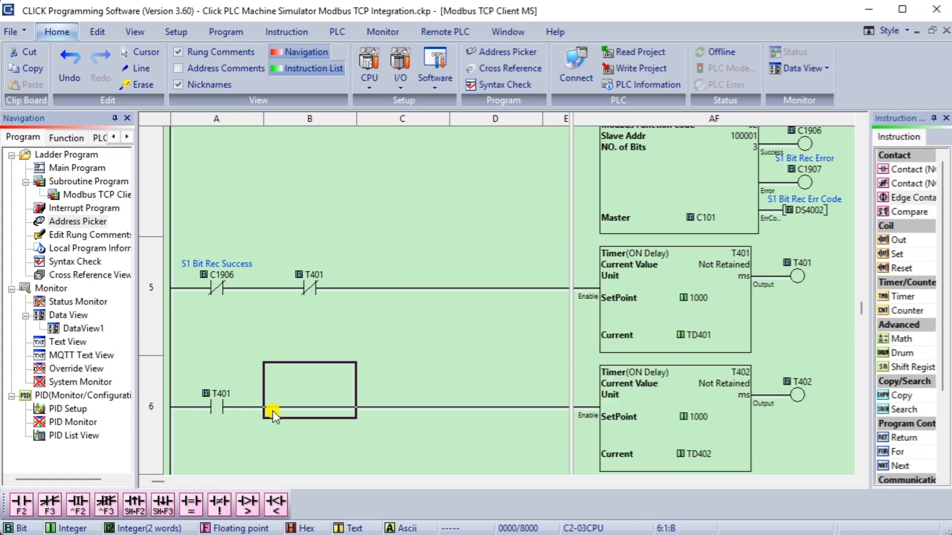
click(315, 404)
double_click(898, 254)
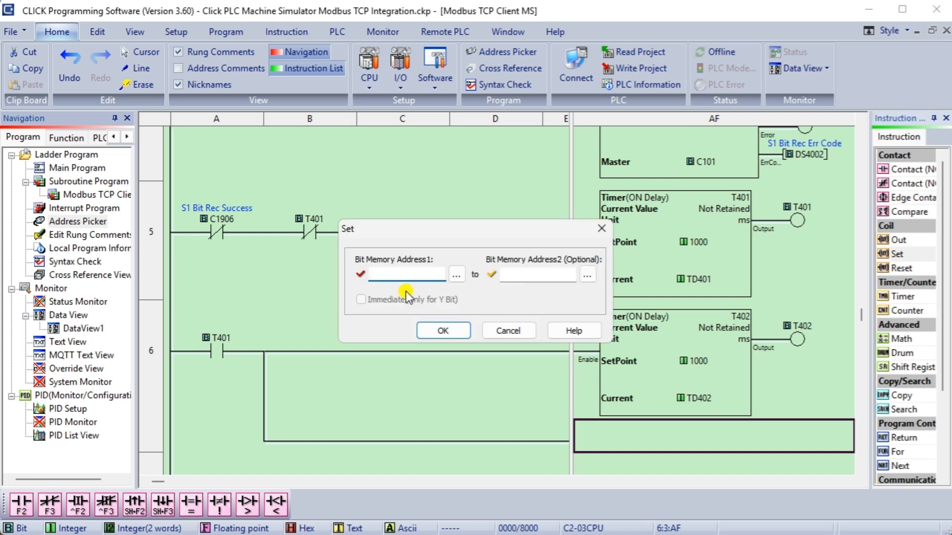
text(y1)
key(Return)
Build rung 7 where a C1906 rising edge resets Y001.
scroll(219, 374, down, 1)
click(218, 374)
key(ctrl+F2)
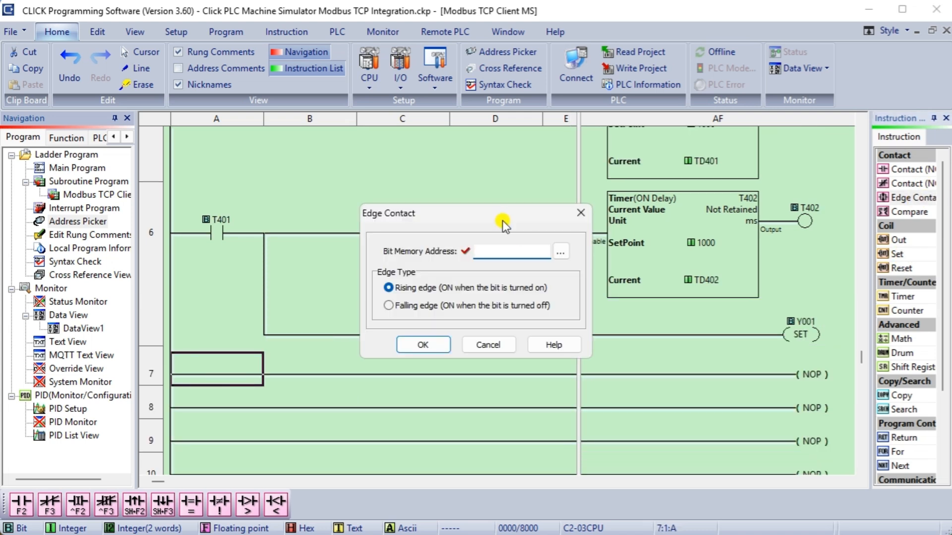
text(c1906)
key(Return)
click(804, 386)
double_click(902, 269)
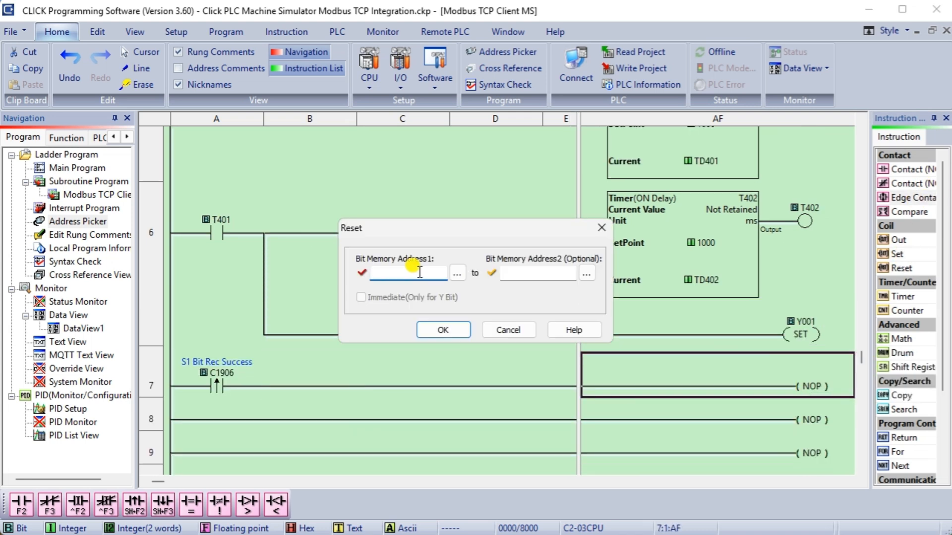
text(y1)
key(Return)
scroll(409, 342, up, 1)
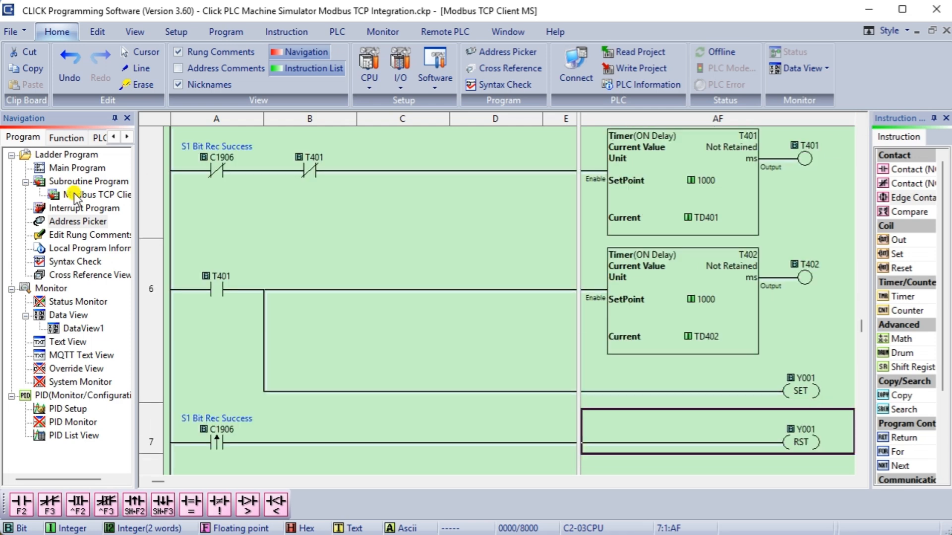
double_click(78, 222)
Nickname T401 'Reset Communication Time', T402 'Keep Resetting Timer', Y001 'Communication Error', and save.
click(349, 160)
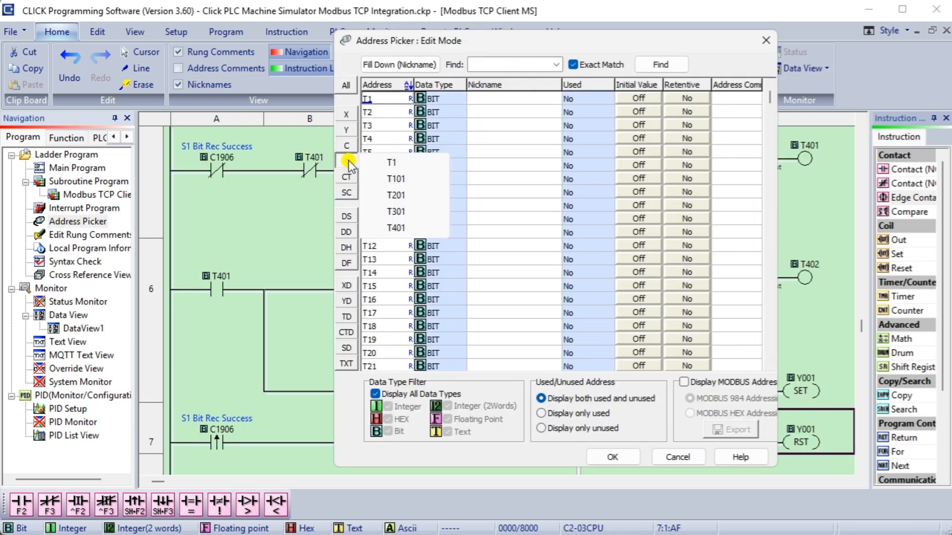
click(402, 228)
click(499, 99)
text(Reset )
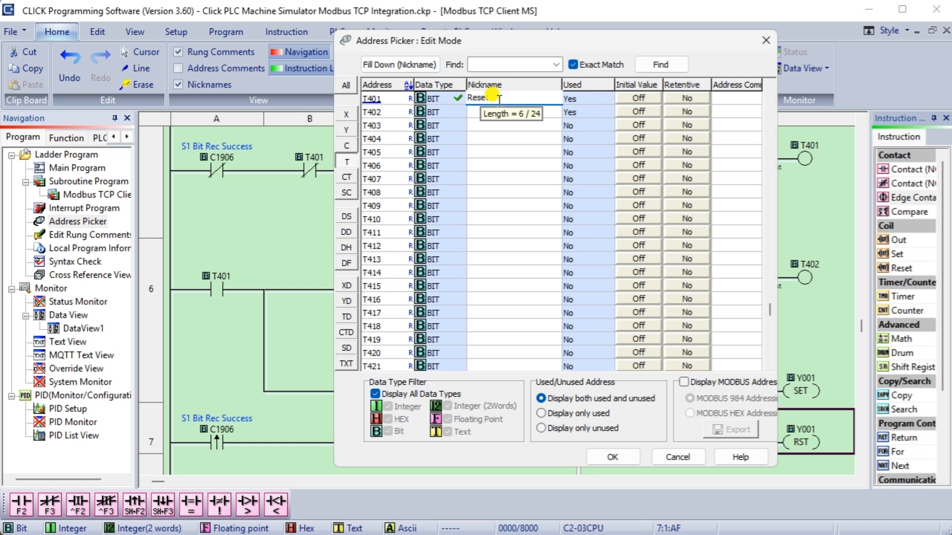
text(Communication Time)
key(Return)
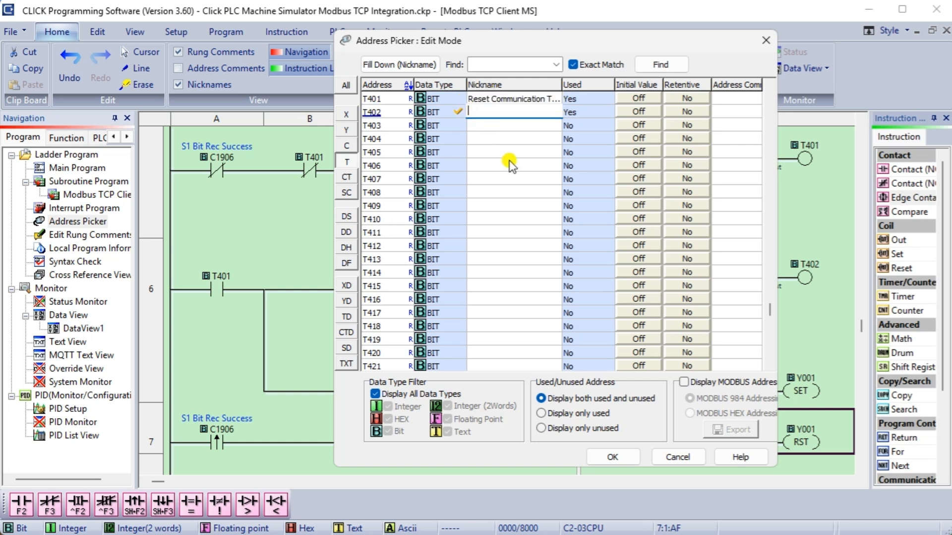
text(Keep Resetting Timer)
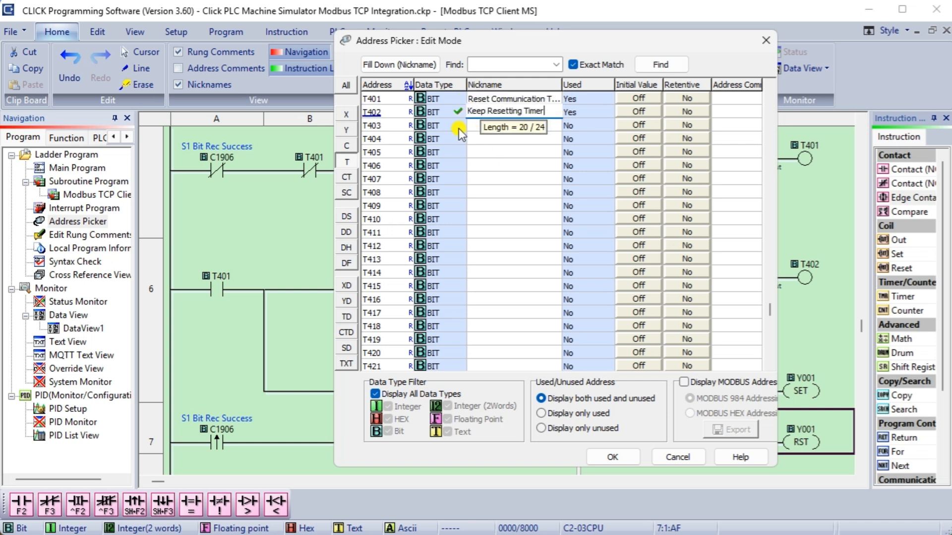
click(347, 129)
click(495, 98)
text(C)
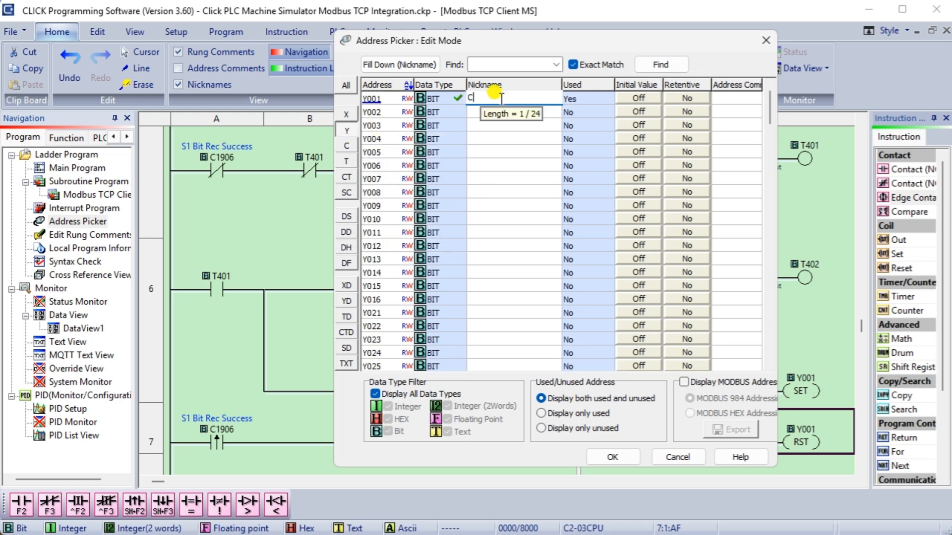
text(ommunication Error)
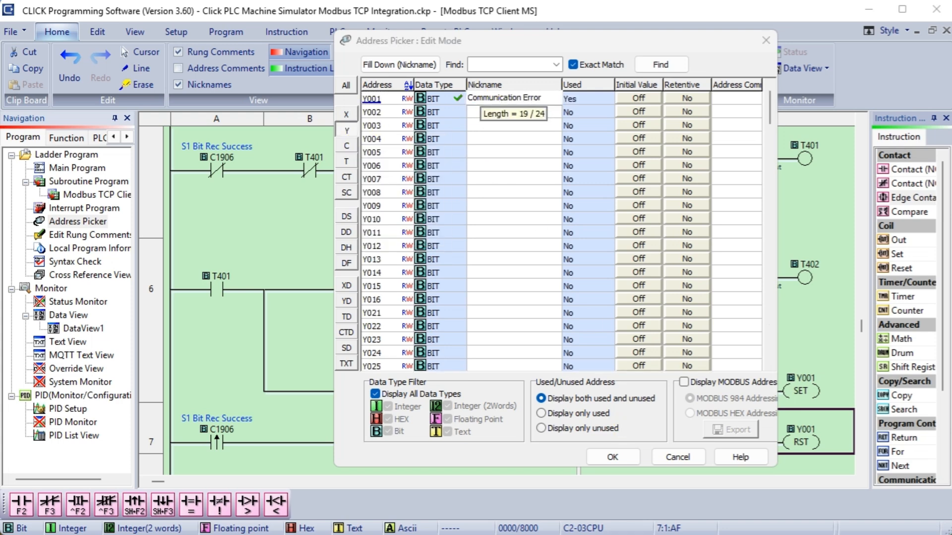
click(613, 457)
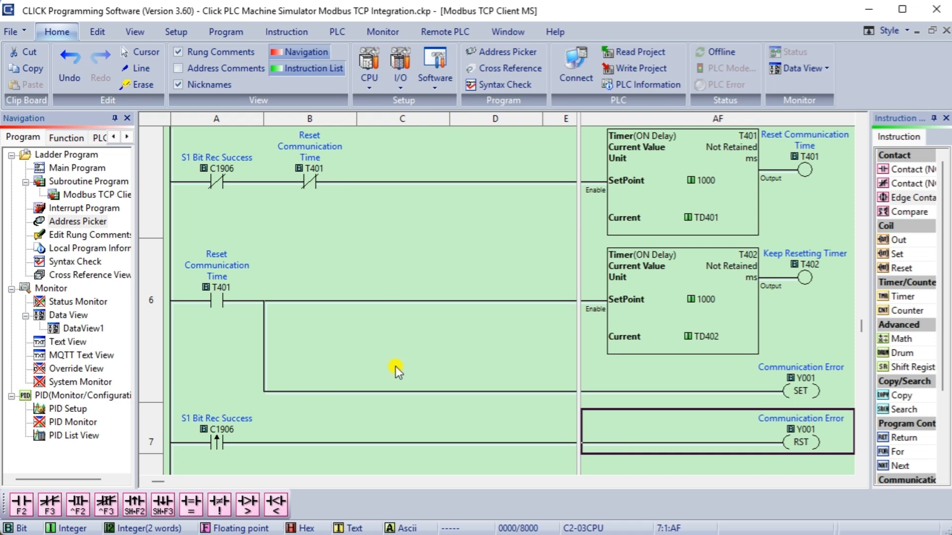
Add normally open C1900 contacts in column B of rungs 3 and 4.
scroll(407, 365, up, 3)
scroll(406, 365, down, 5)
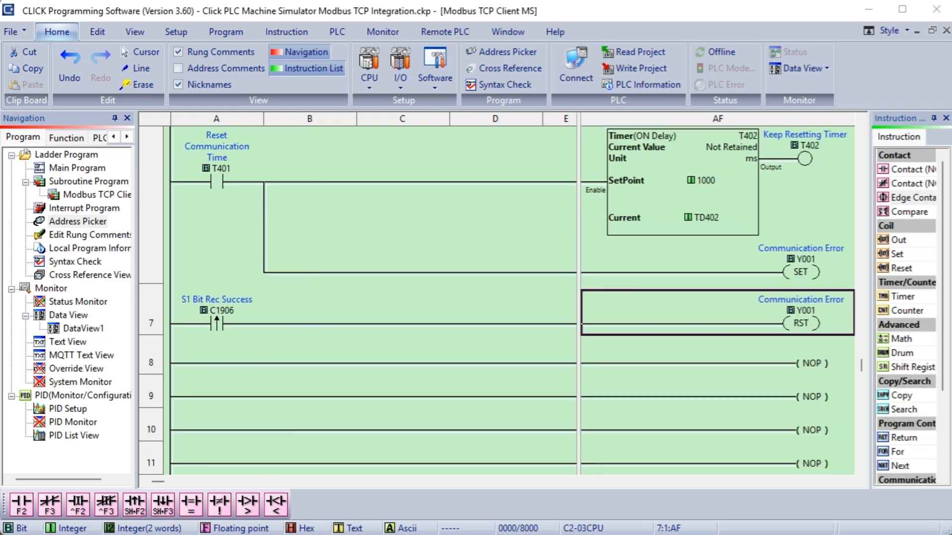
scroll(358, 295, up, 4)
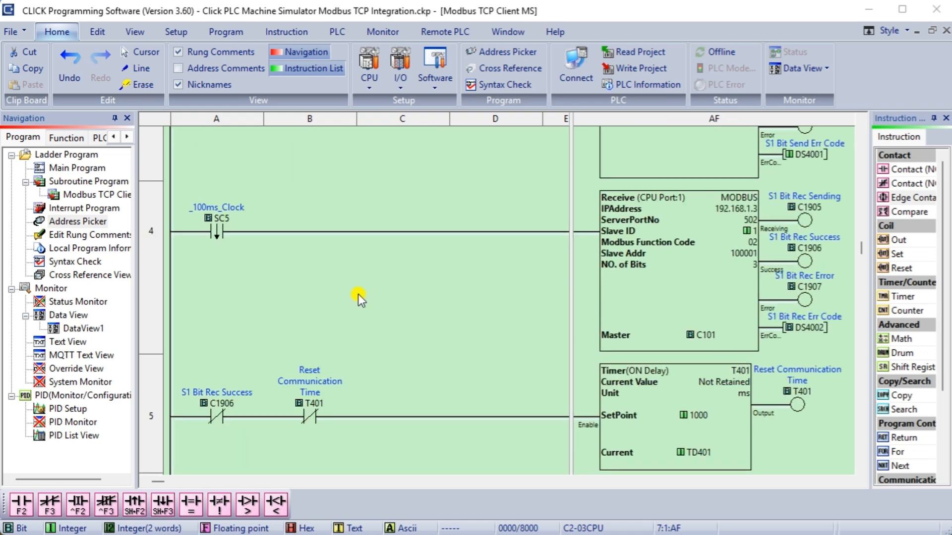
click(325, 196)
key(F2)
text(C1900)
key(Return)
click(325, 342)
key(F2)
text(C1900)
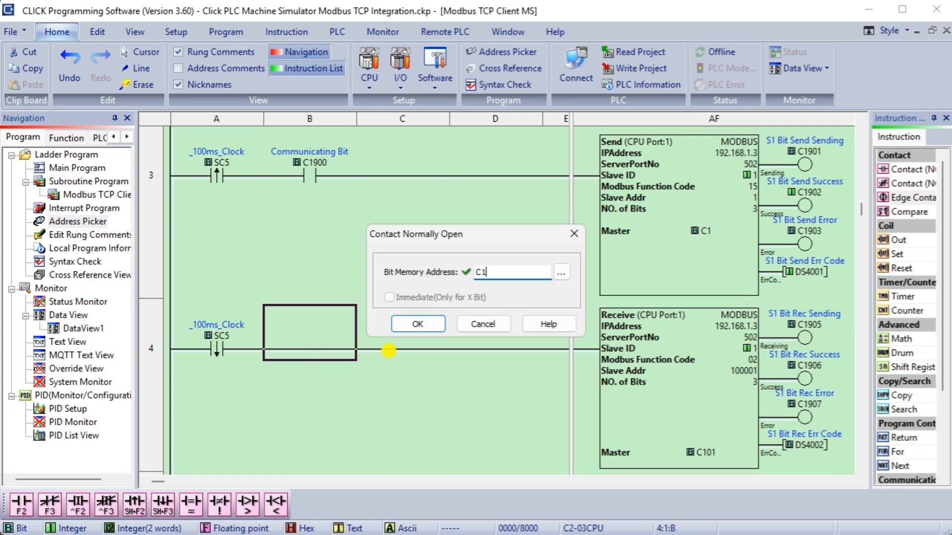
key(Return)
Place a Return instruction on rung 8, then switch to the Main Program.
scroll(481, 401, down, 4)
click(800, 366)
key(r)
click(885, 365)
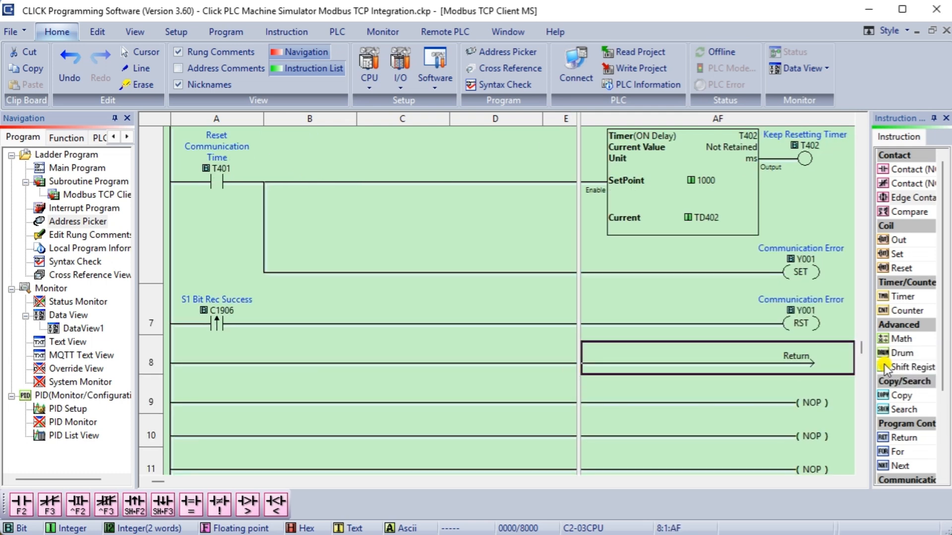
click(22, 32)
click(431, 240)
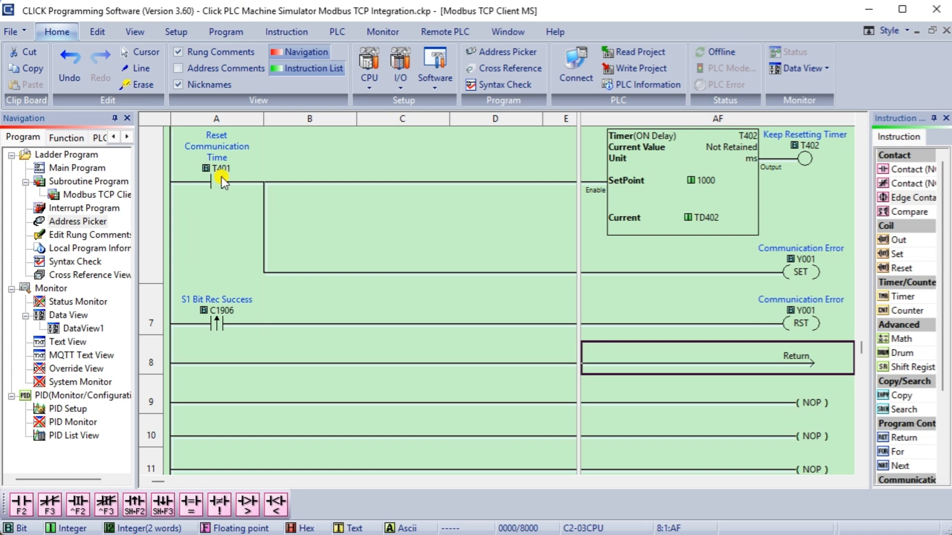
double_click(77, 168)
Make rung 1 of the main program call the Modbus TCP Client MS subroutine.
click(203, 165)
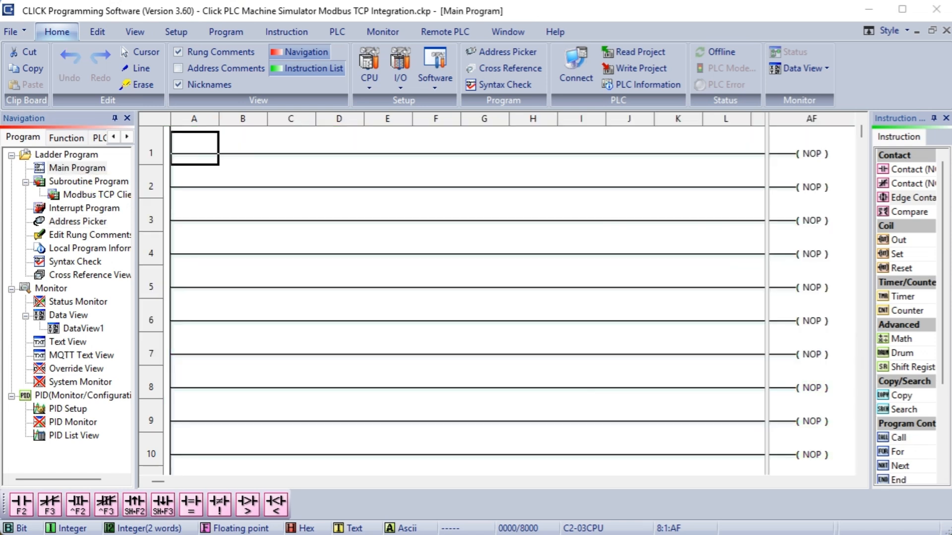
click(788, 157)
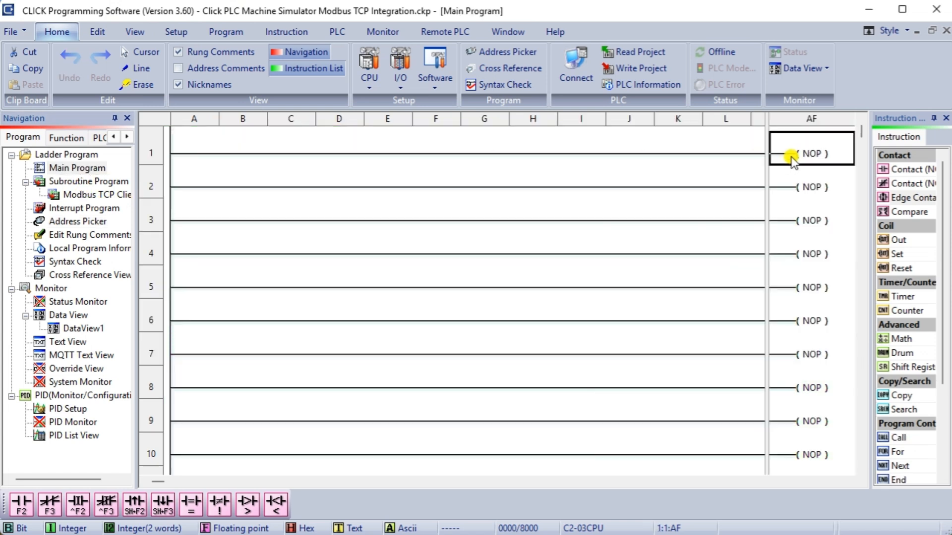
double_click(898, 437)
key(Return)
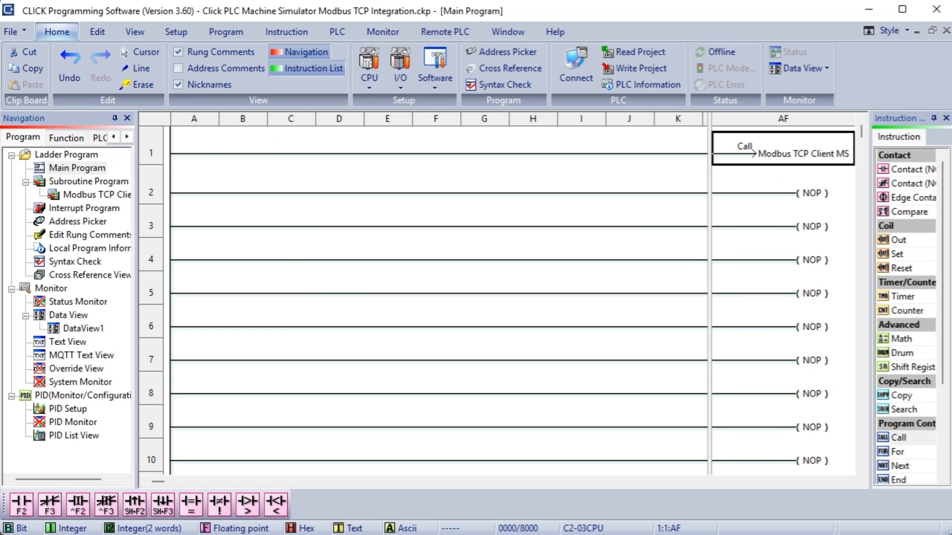
Paste the ACC Automation comment text into rung 1's comment.
key(ctrl+w)
drag(280, 241, 326, 254)
key(ctrl+c)
click(585, 358)
right_click(144, 145)
click(201, 342)
key(ctrl+v)
click(533, 358)
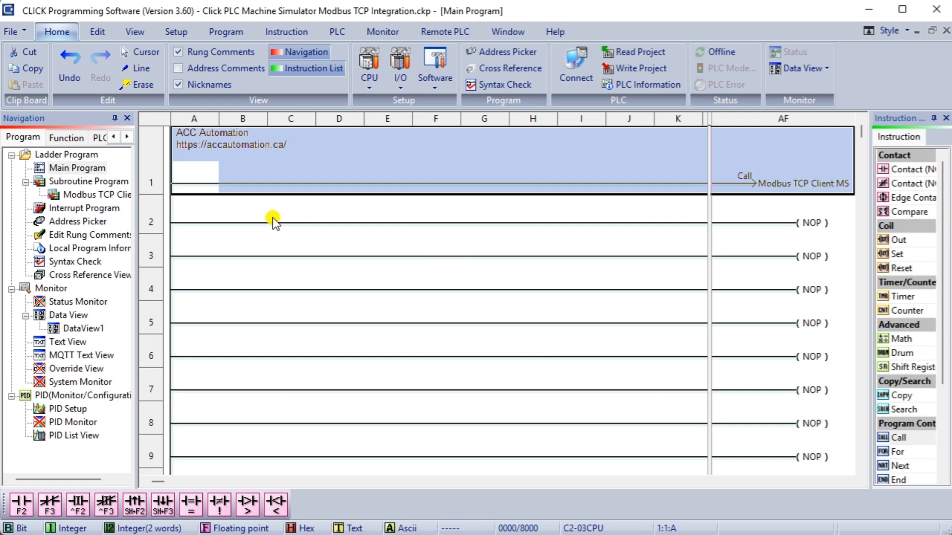
Replace the NOP on rung 2 with END and save the project.
click(792, 229)
key(e)
click(886, 212)
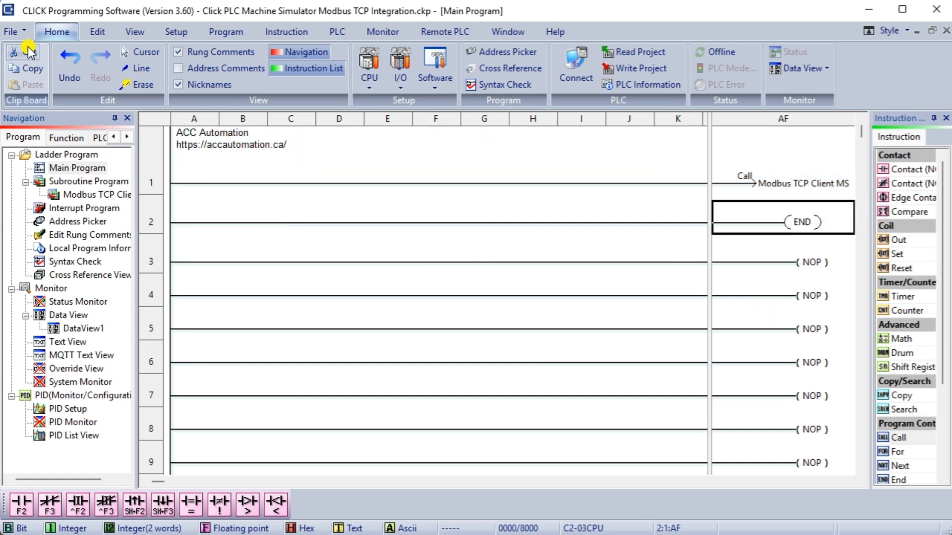
click(15, 31)
click(23, 119)
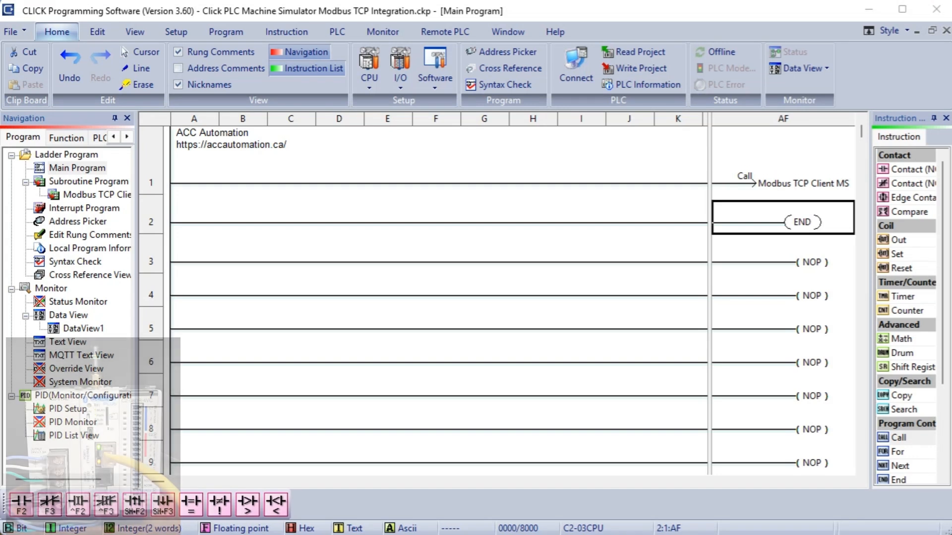
Connect to the PLC at 192.168.1.130 without reading its project.
click(579, 80)
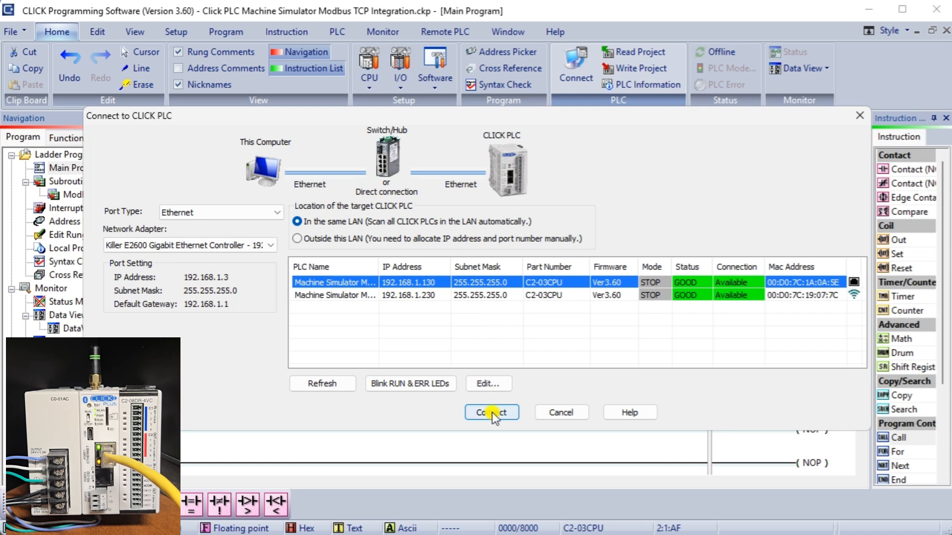
click(421, 383)
click(490, 412)
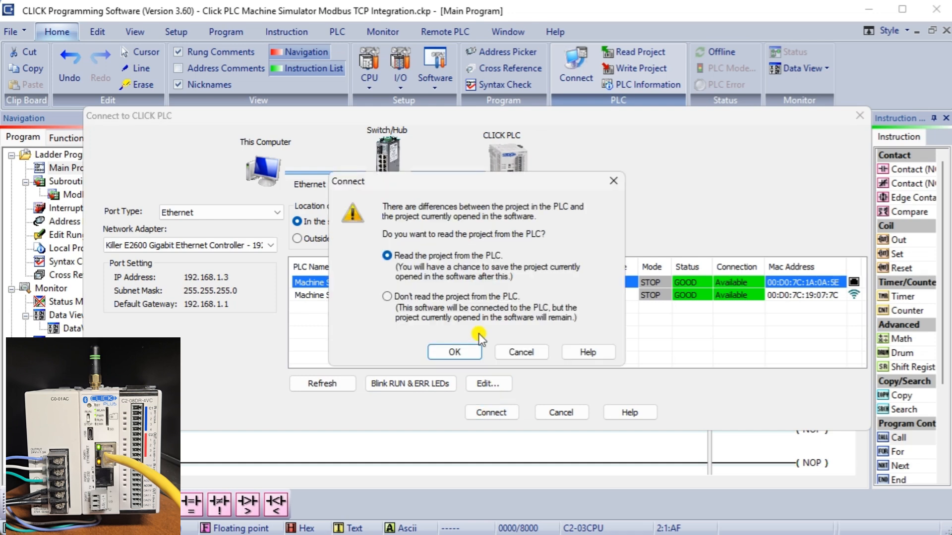
click(416, 298)
click(454, 351)
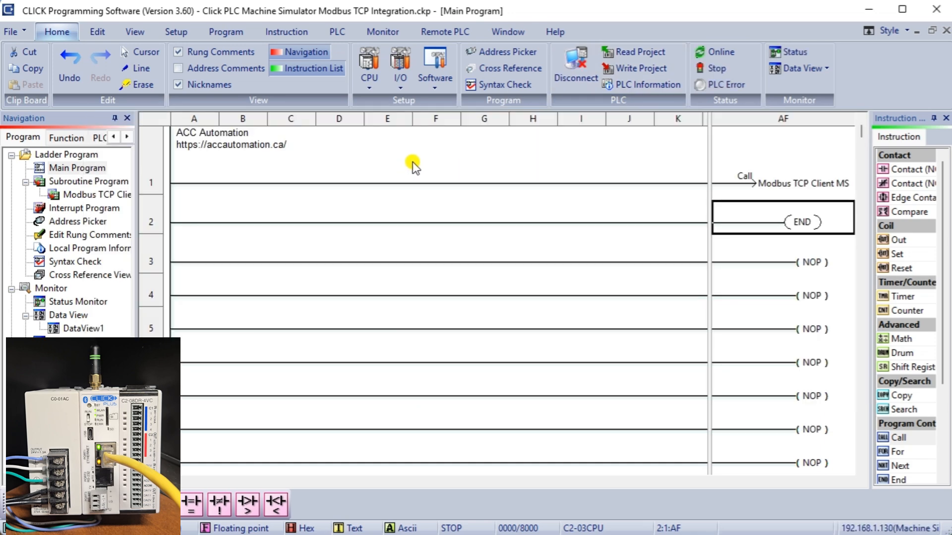
Write the project into the PLC using the project's network settings.
click(622, 68)
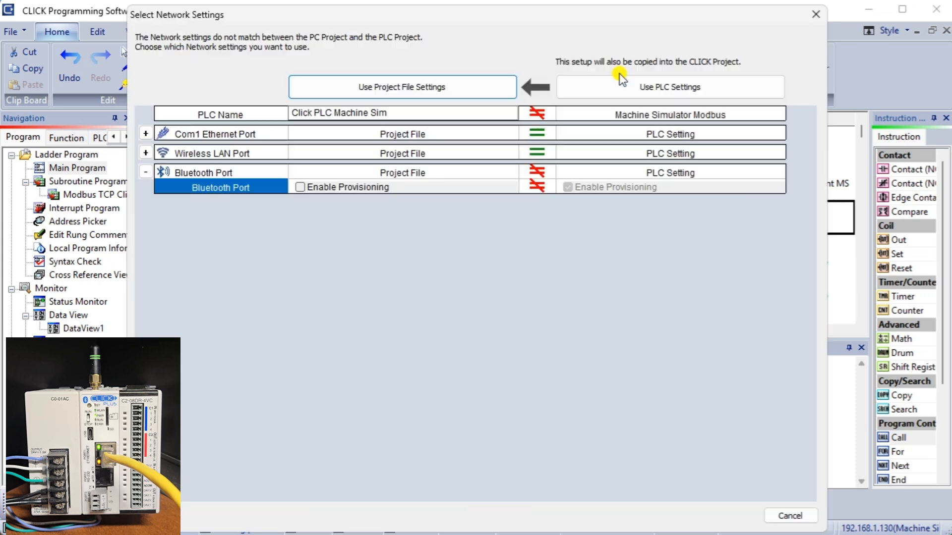
click(439, 85)
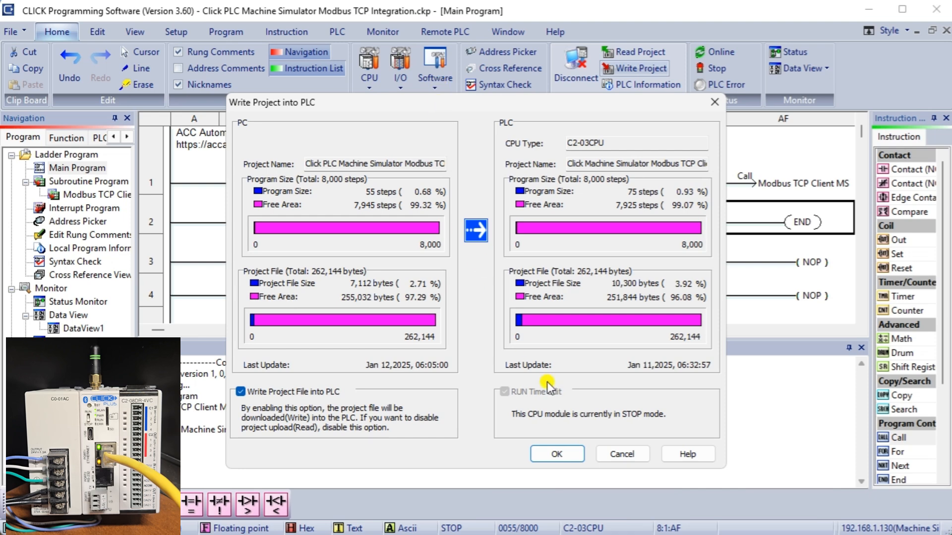
click(562, 456)
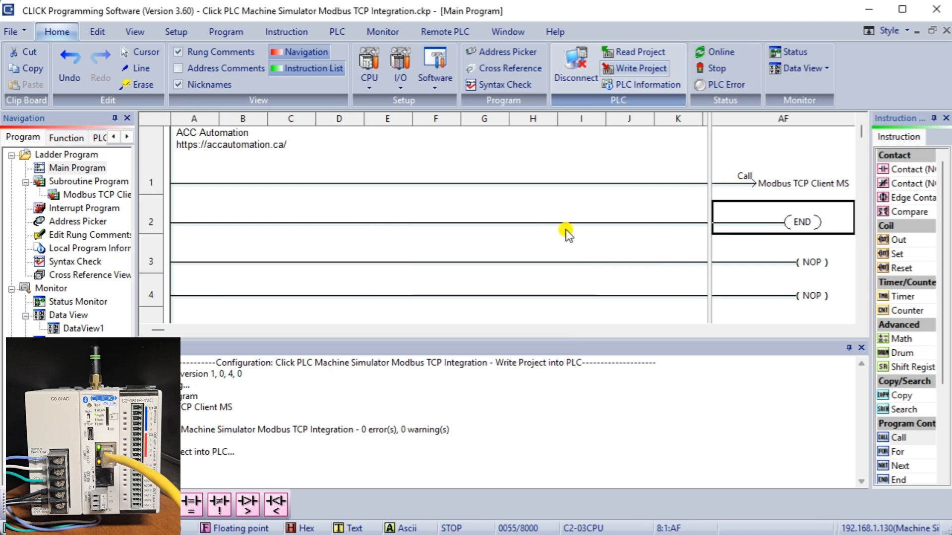
click(514, 307)
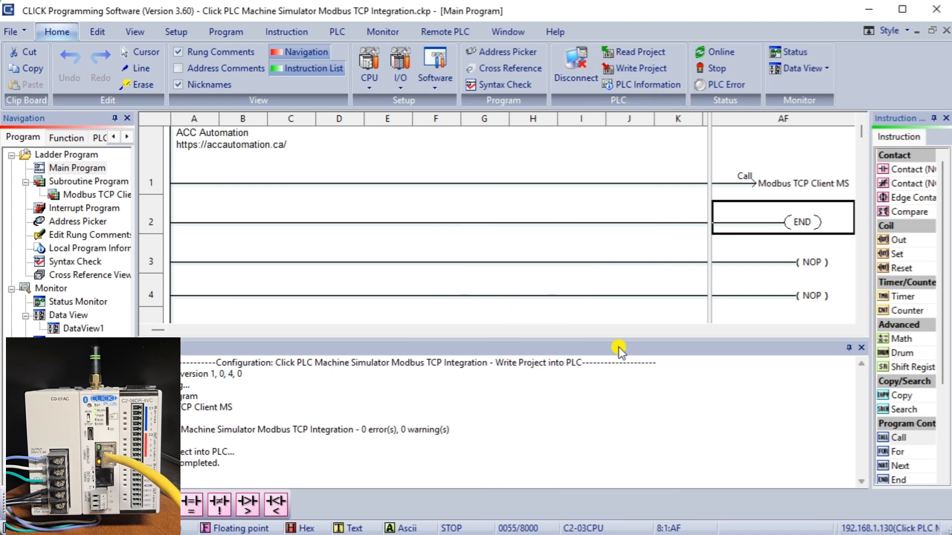
click(861, 347)
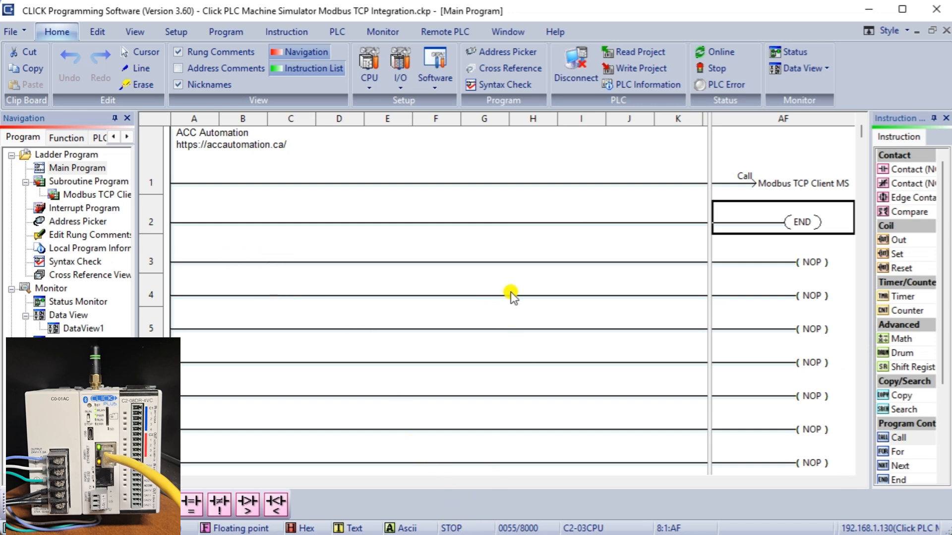
Switch the PLC into RUN mode.
click(708, 68)
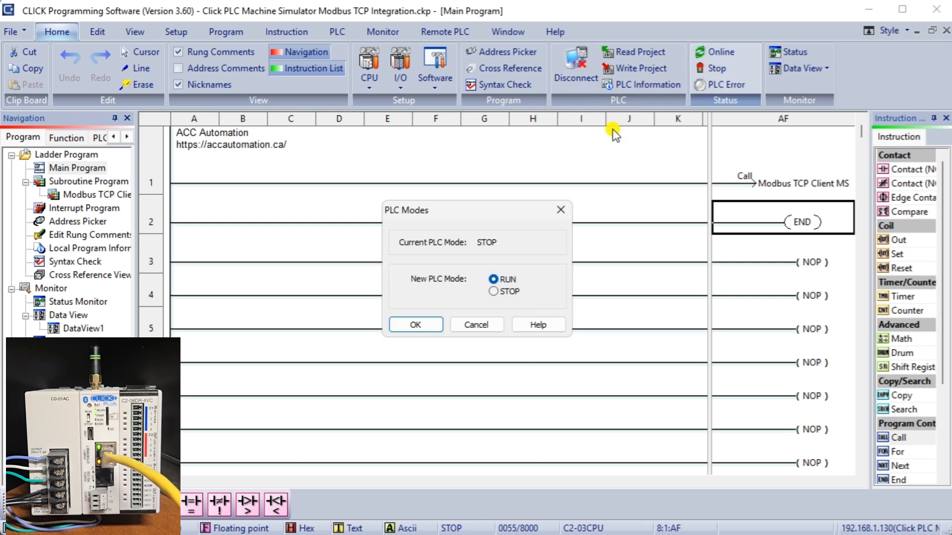
click(426, 326)
click(603, 341)
click(457, 326)
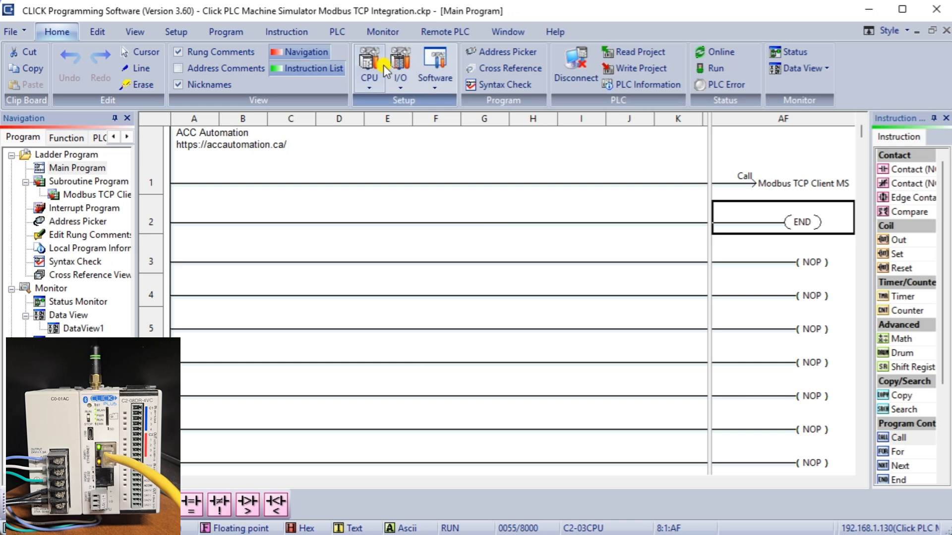
Open DataView1 and add C1, C2, C101 and C102 to its Address column.
double_click(85, 328)
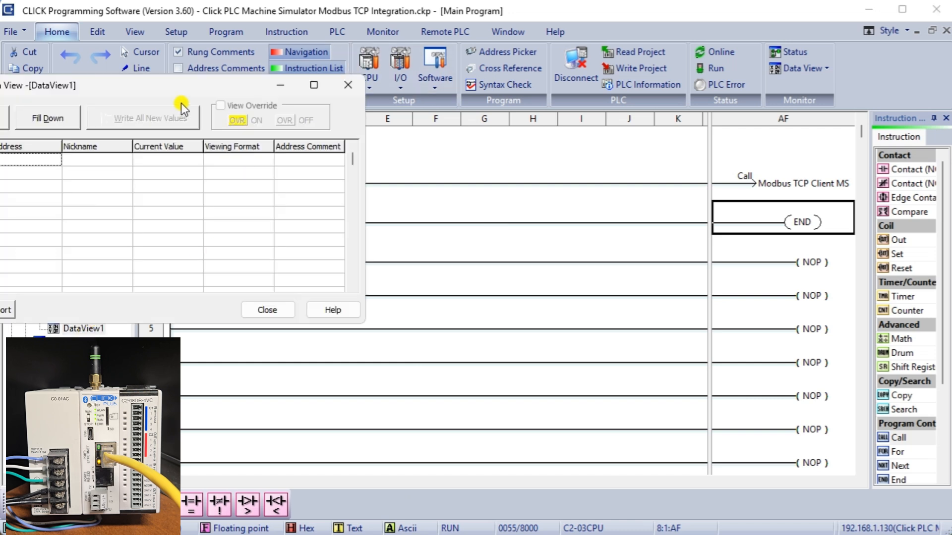
drag(151, 84, 245, 53)
click(121, 130)
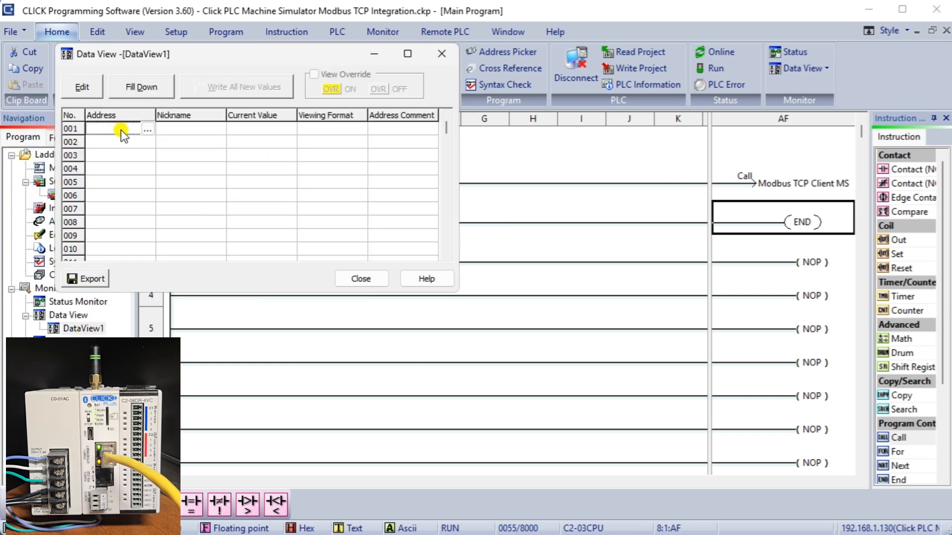
text(C1)
key(Return)
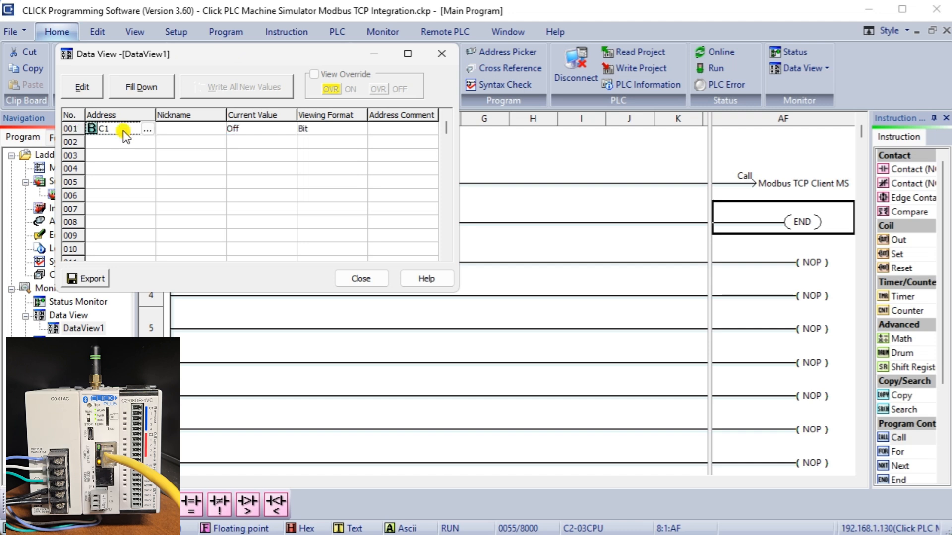
key(Return)
click(112, 171)
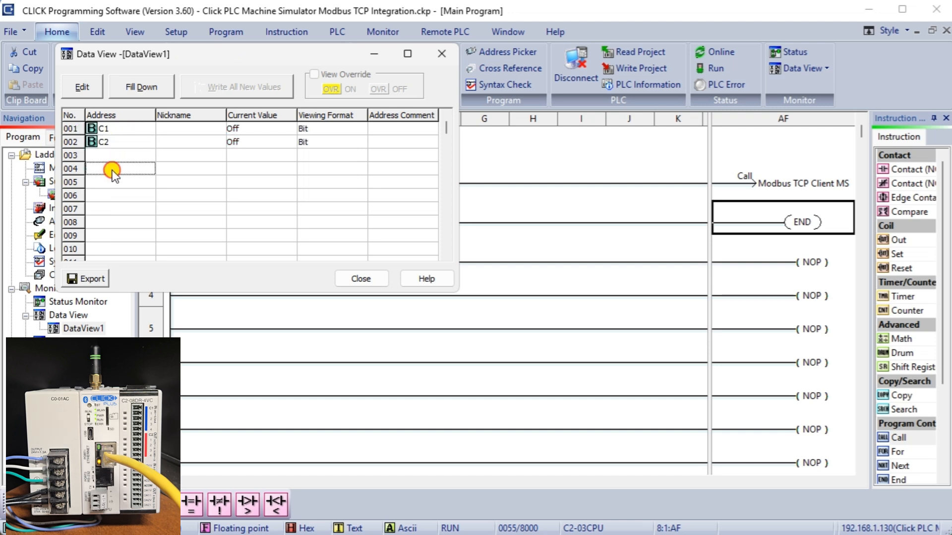
text(C101)
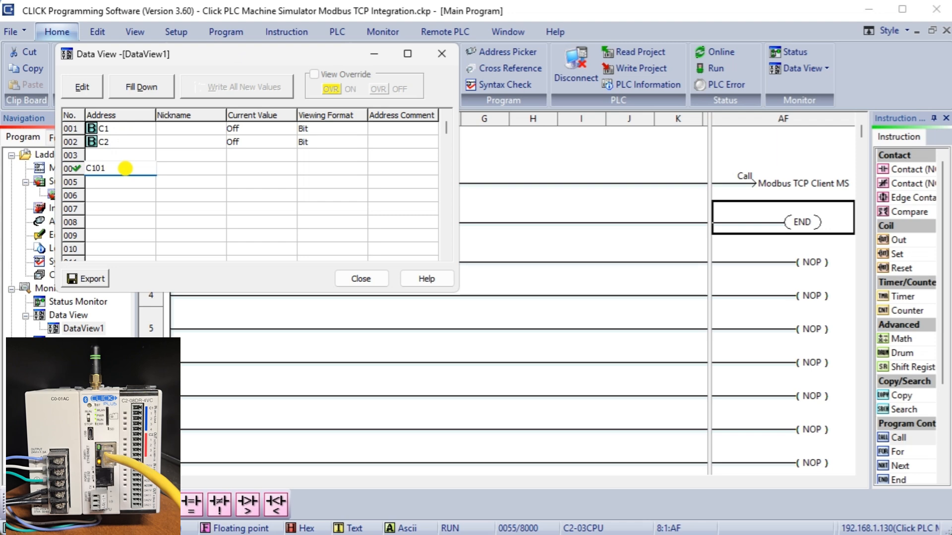
key(Return)
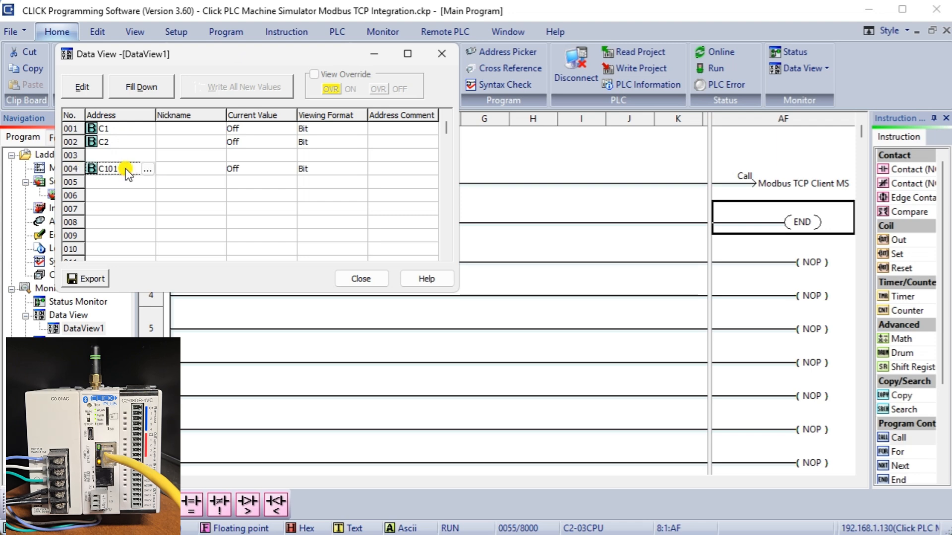
key(Return)
drag(223, 59, 705, 297)
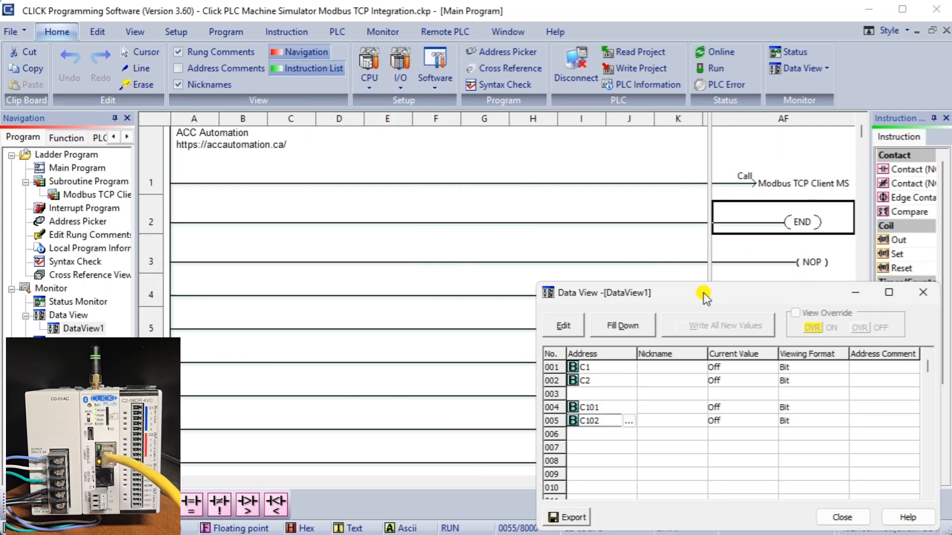
click(528, 11)
Toggle C1 to run the crate forward and C2 to reverse it, ending with both off.
click(550, 534)
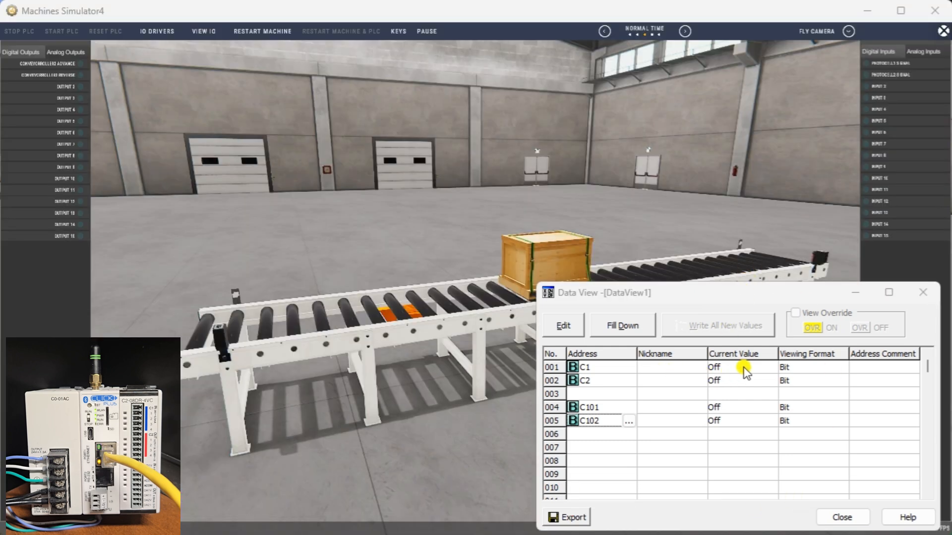
click(566, 327)
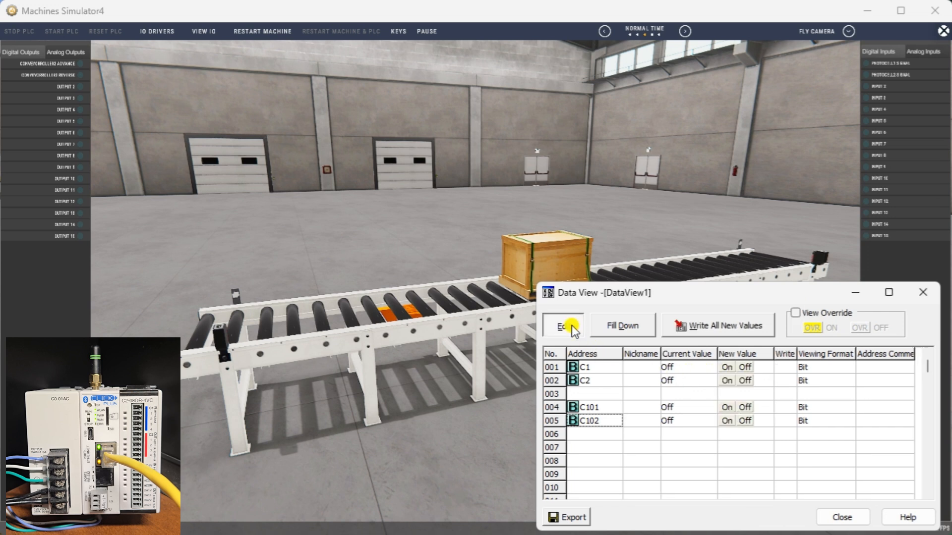
click(727, 368)
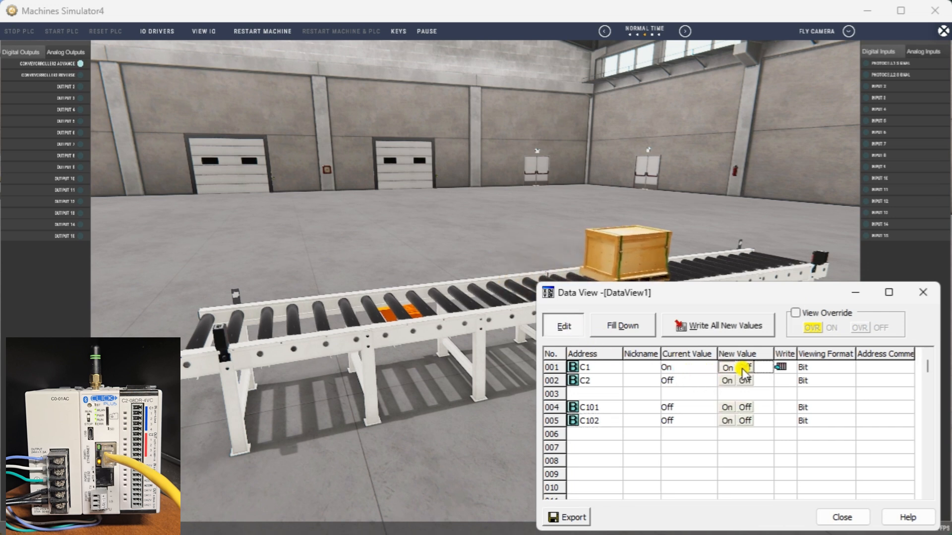
click(745, 369)
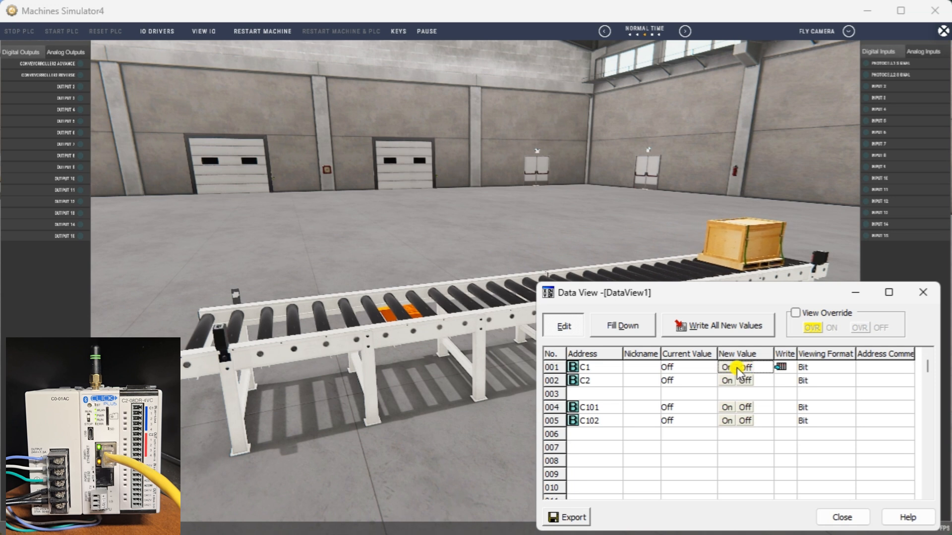
click(726, 368)
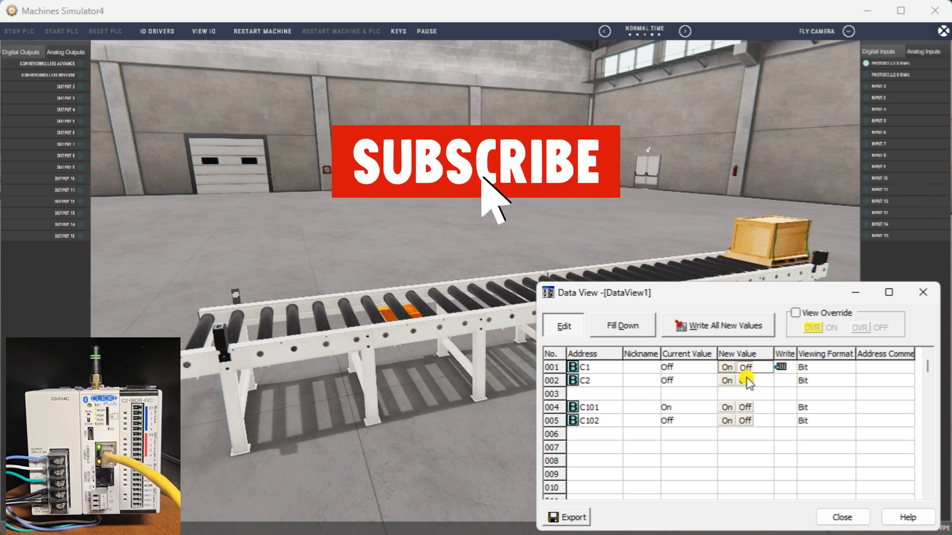
click(727, 381)
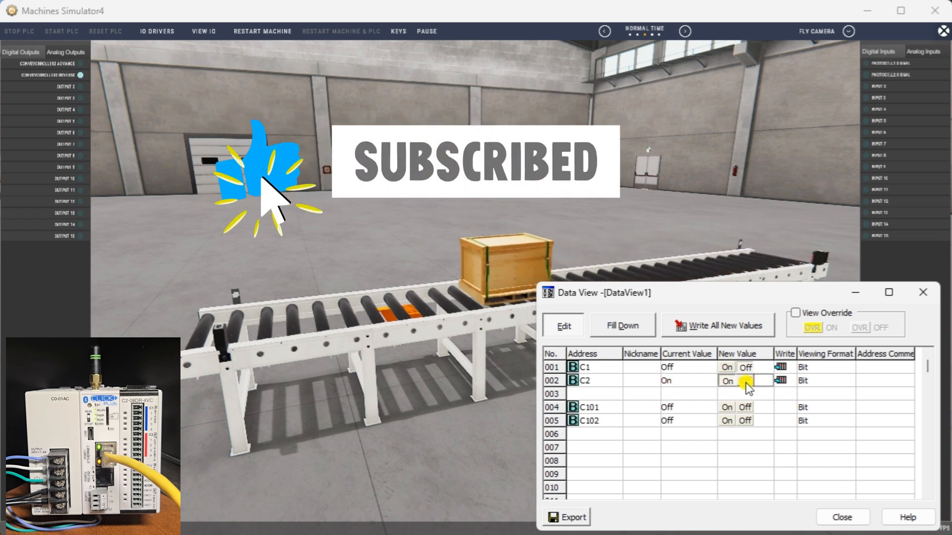
click(746, 381)
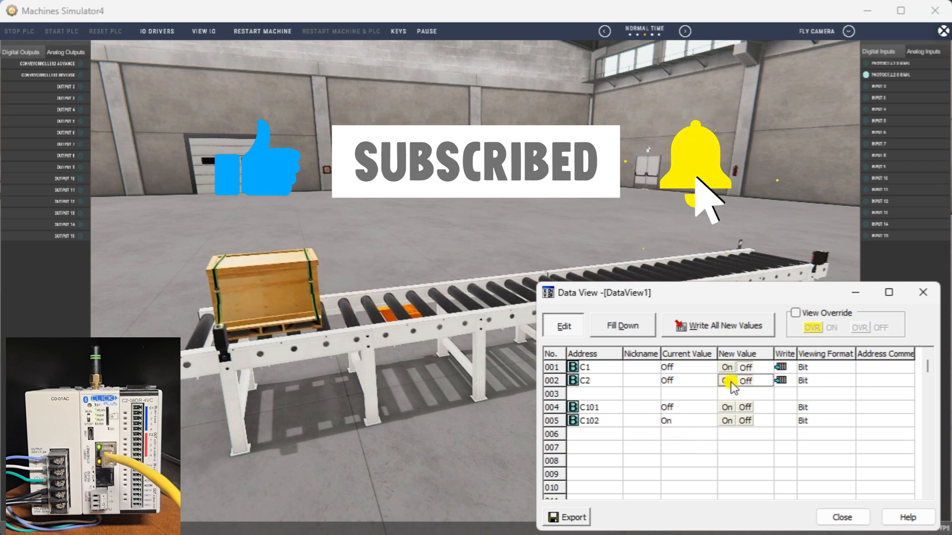
click(746, 368)
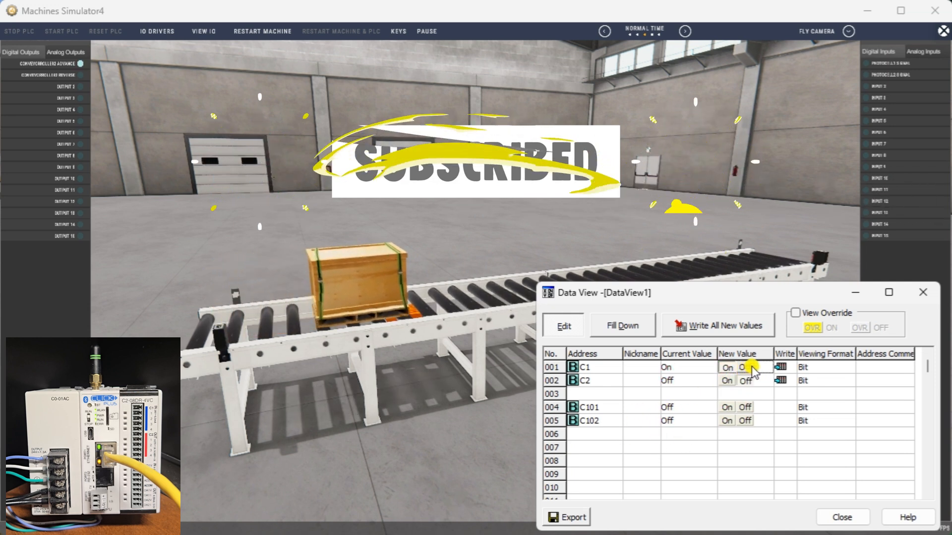
click(745, 368)
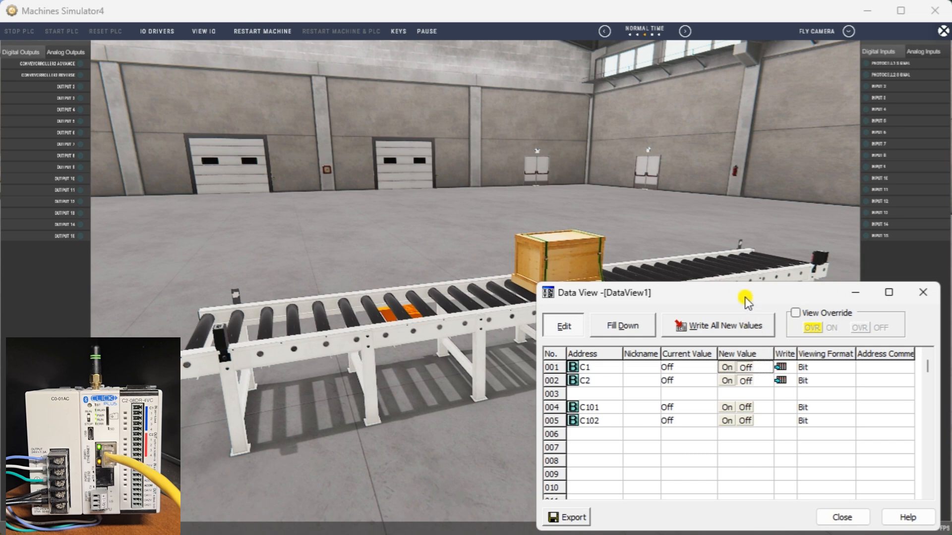
drag(763, 534, 608, 20)
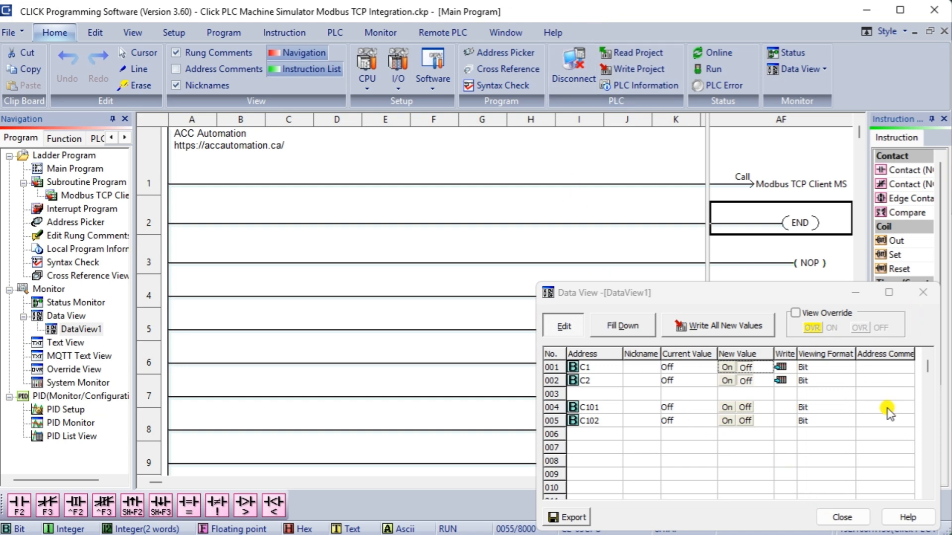
Close the Data View and insert a new rung 2 with normally closed contacts C1 and C2.
click(846, 517)
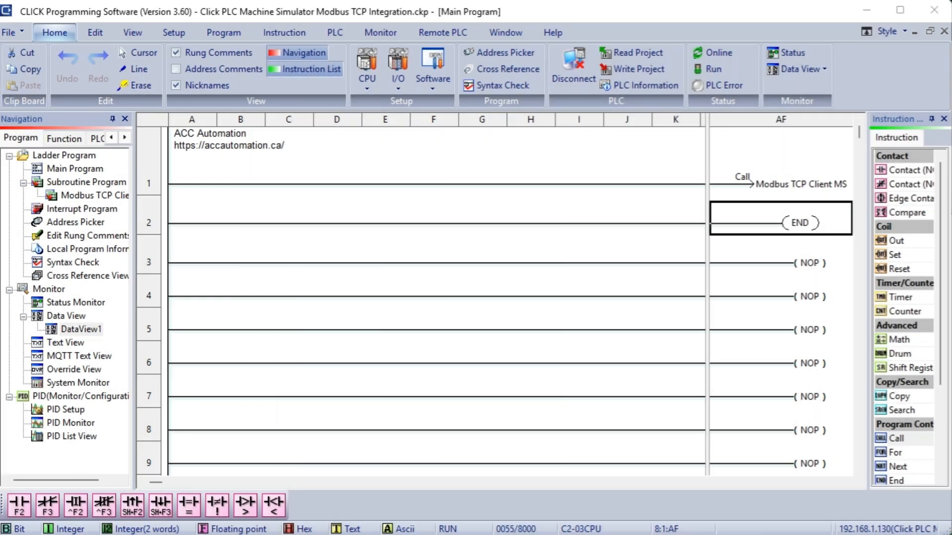
click(147, 225)
right_click(147, 224)
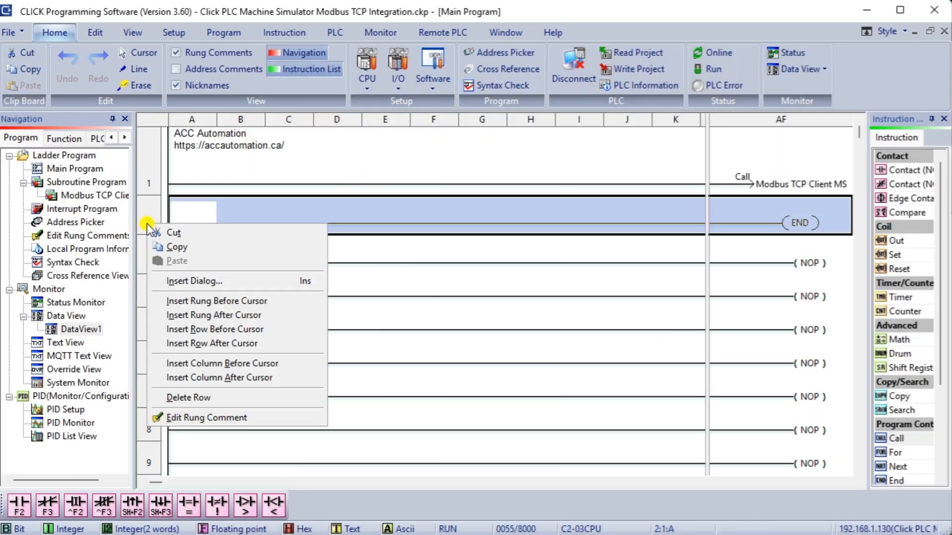
click(184, 300)
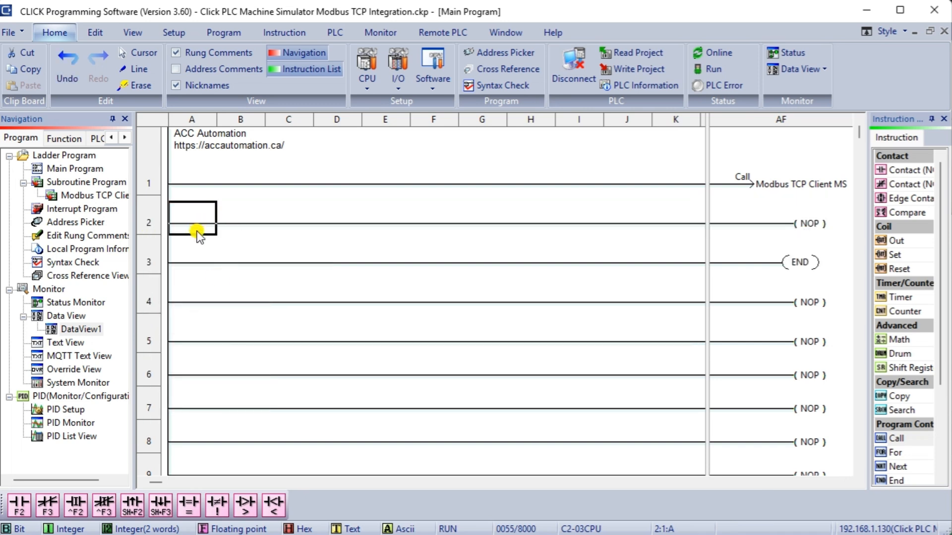
key(F3)
text(c1)
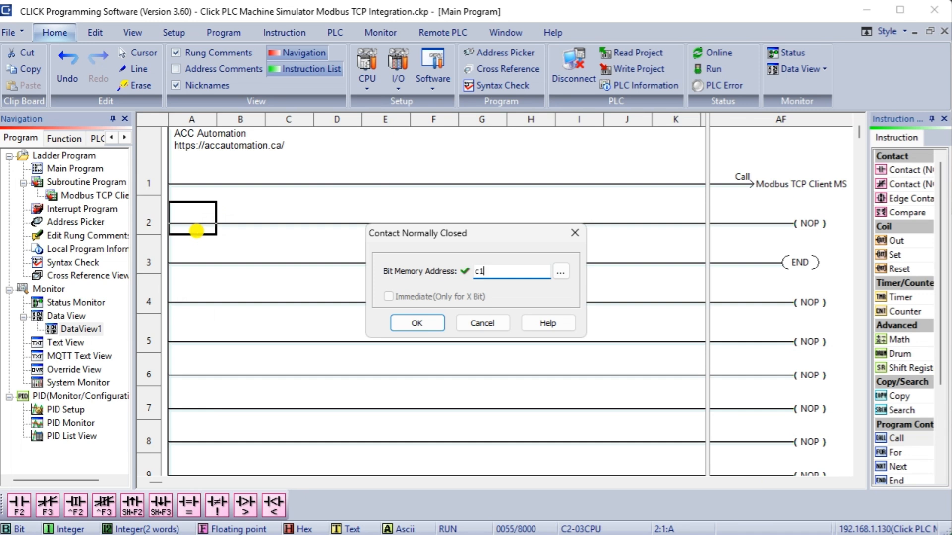
key(Return)
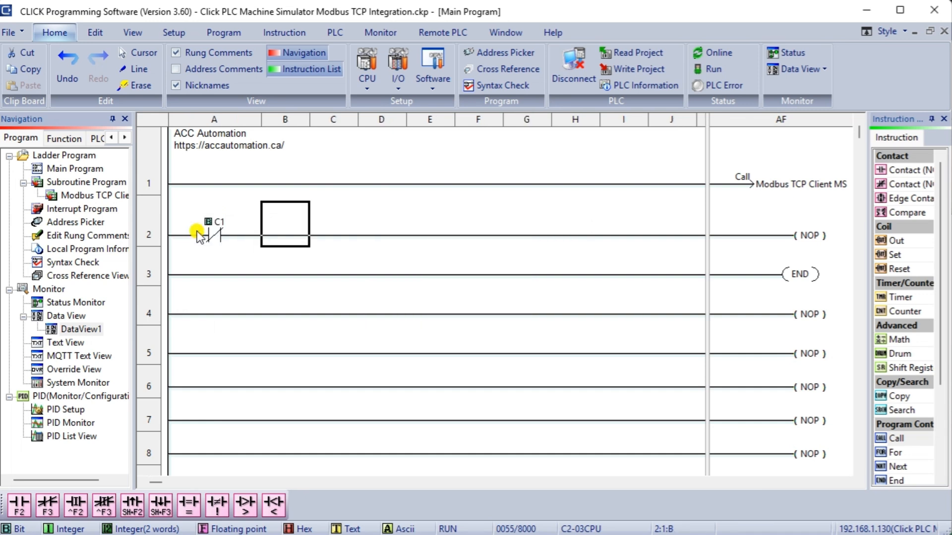
key(F3)
text(c)
key(Return)
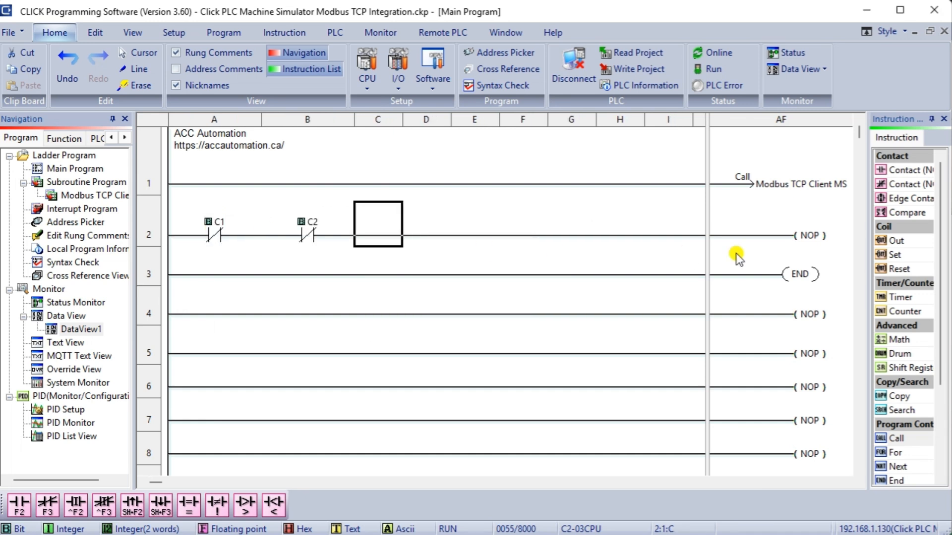
Give rung 2 a SET coil on C1.
click(748, 242)
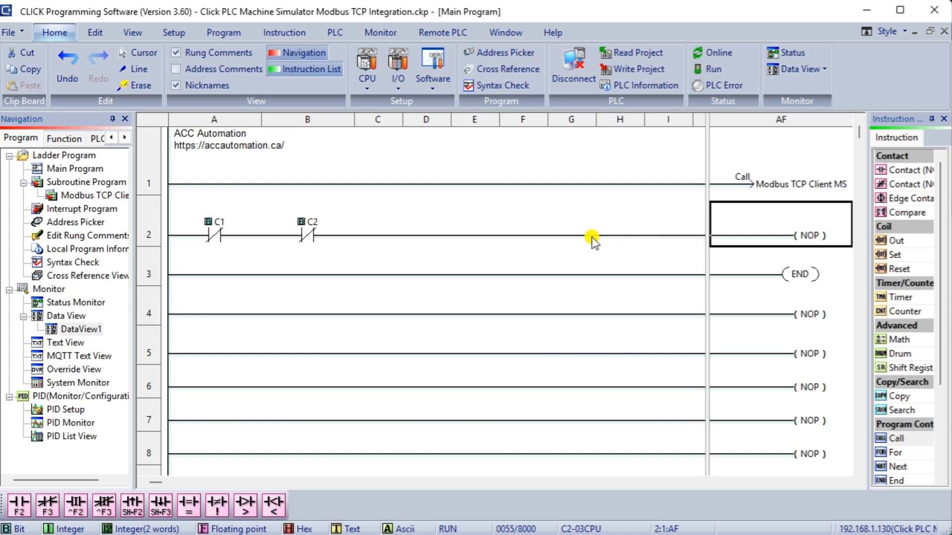
key(s)
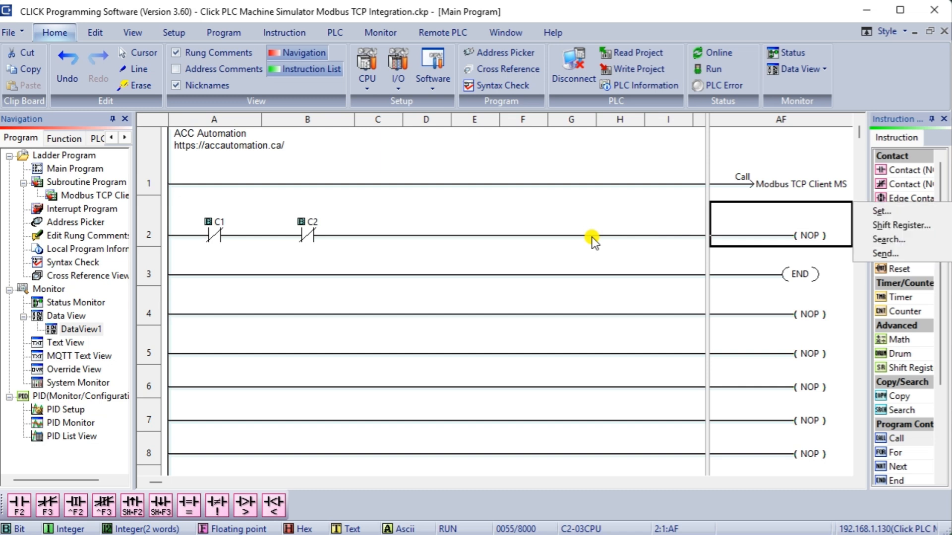
key(Down)
key(Return)
text(c1)
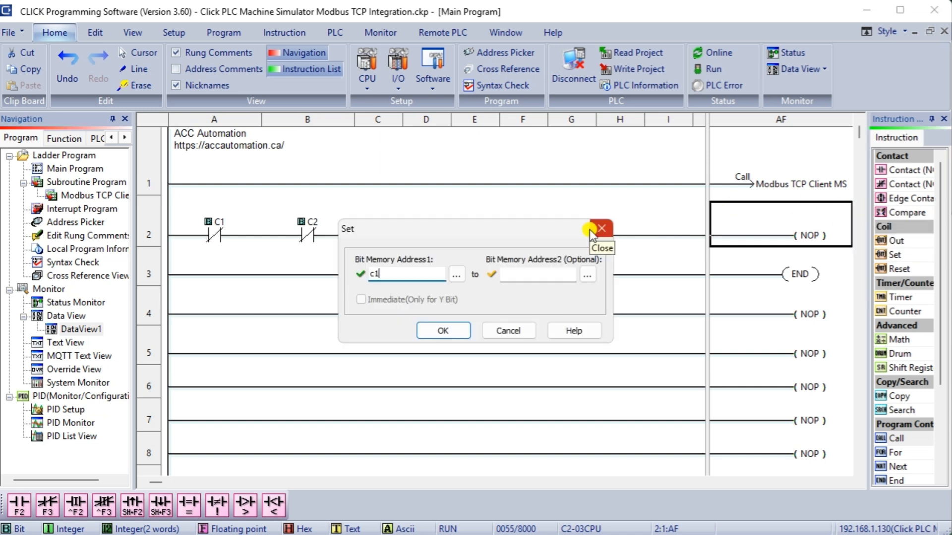
key(Return)
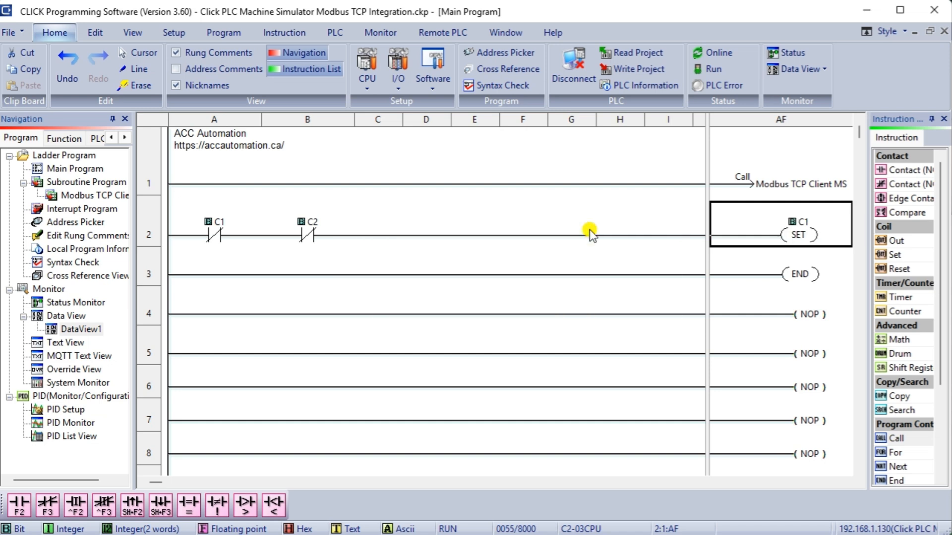
Branch rung 2's output to add a RST coil on C2.
click(401, 235)
key(ctrl+Down)
key(ctrl+shift+Right)
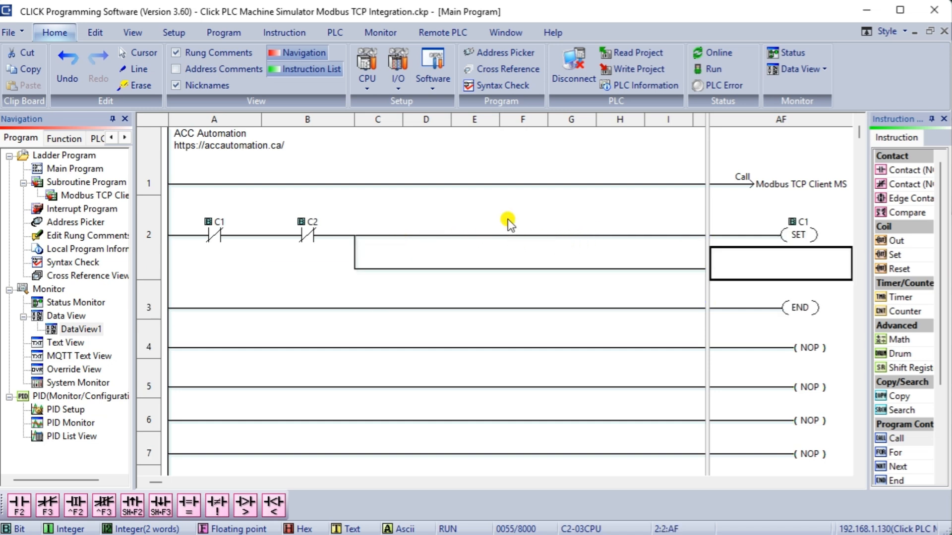
drag(894, 268, 780, 270)
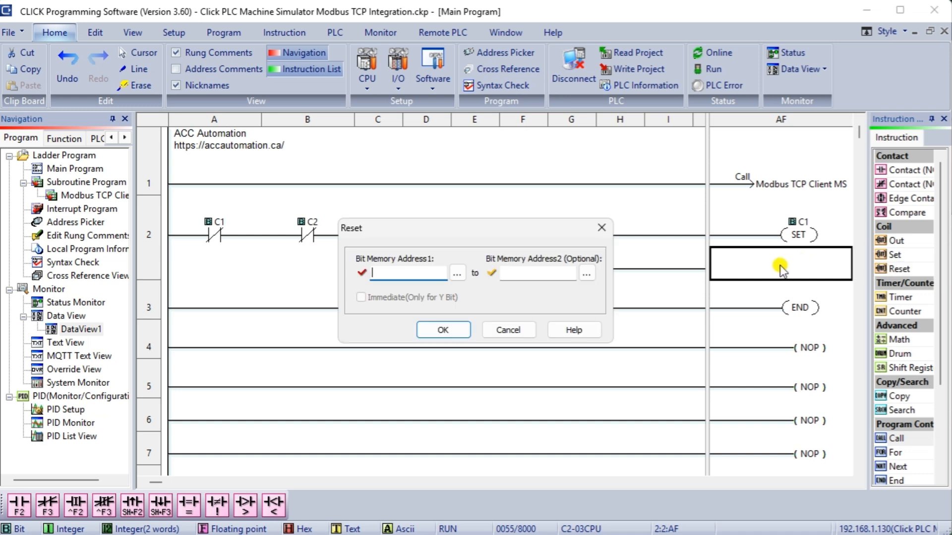
text(c2)
key(Return)
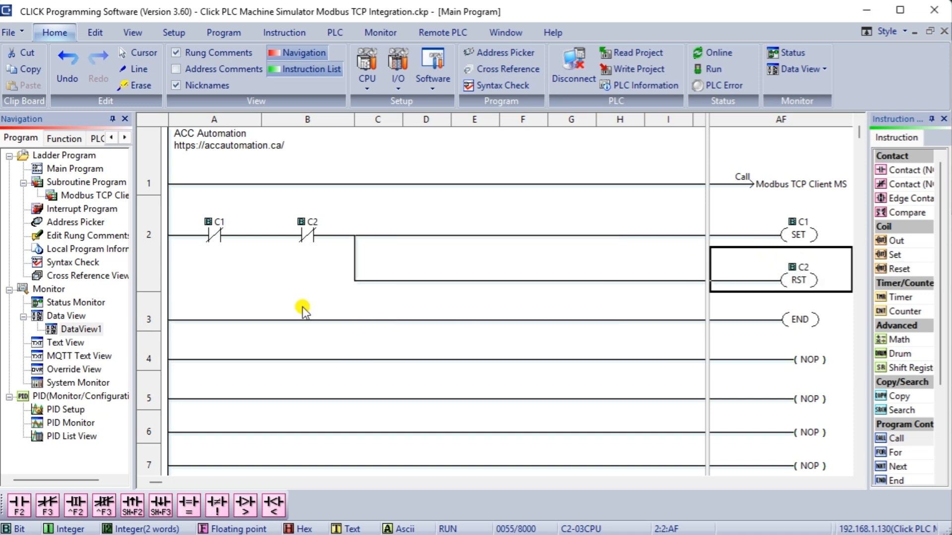
click(151, 323)
Insert a new rung 3 with normally open contacts C1 and C101.
right_click(150, 320)
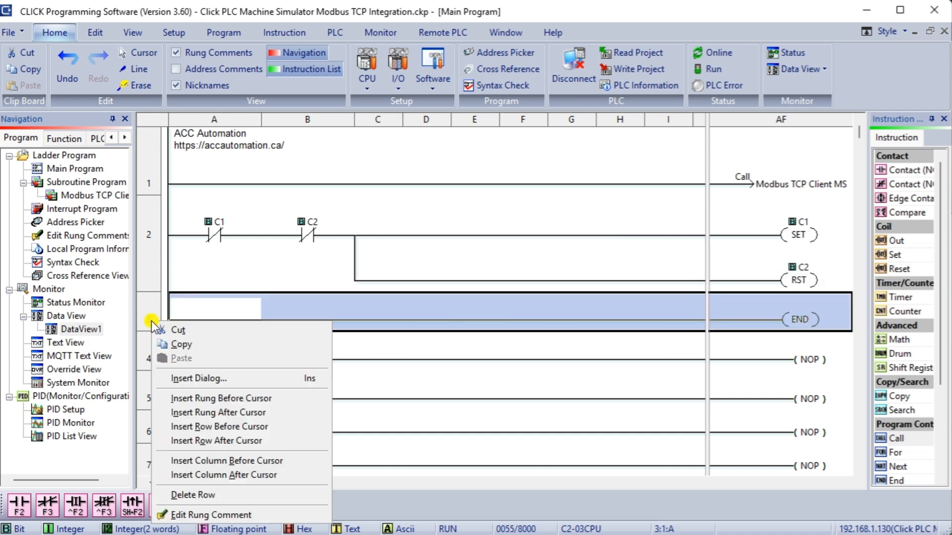
click(185, 398)
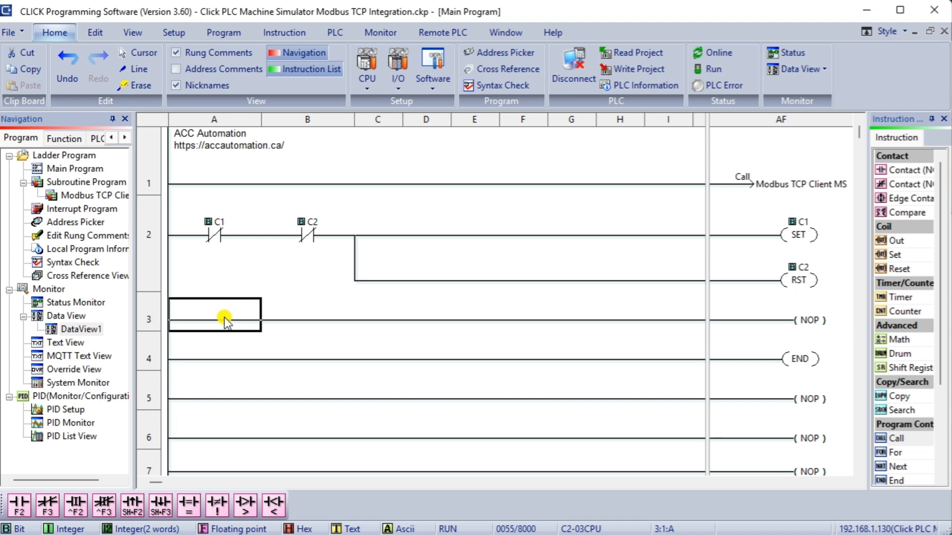
click(235, 275)
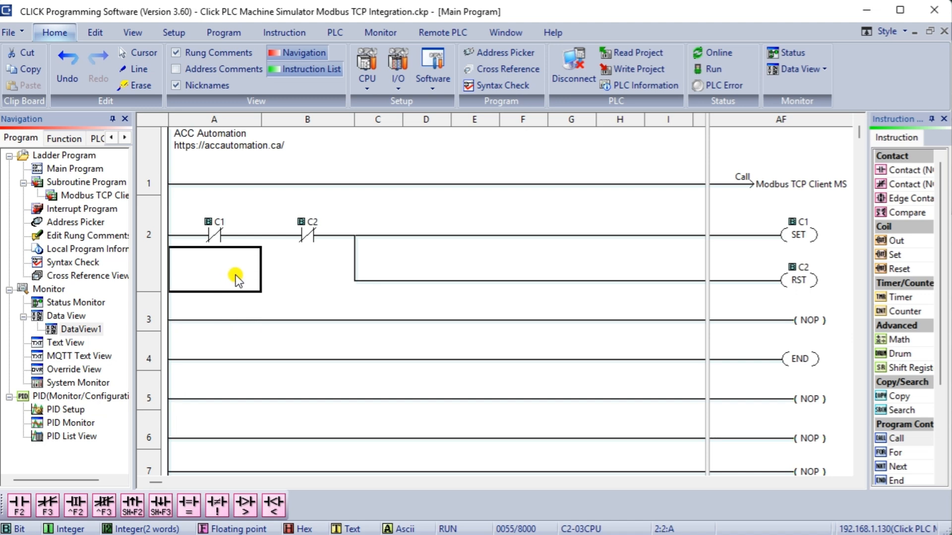
click(215, 321)
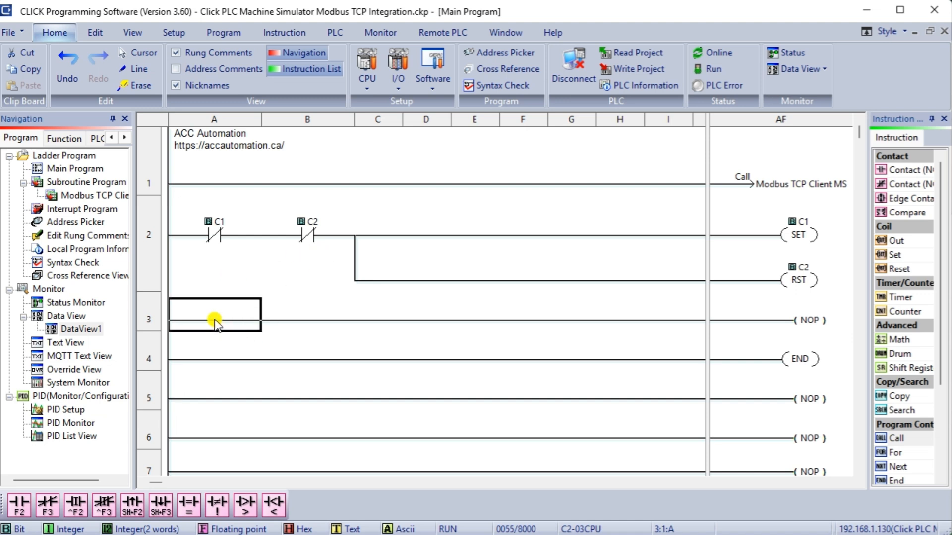
key(F2)
text(C)
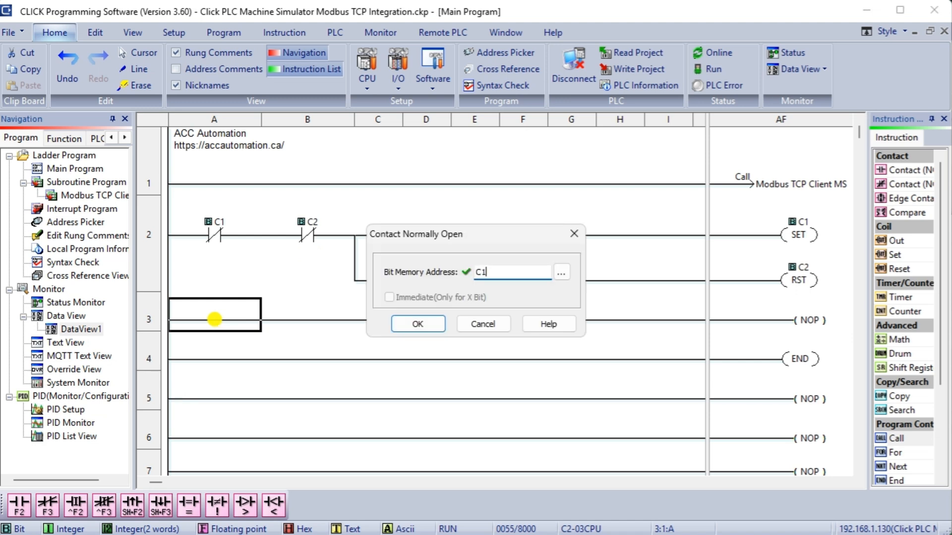
text(1)
click(415, 323)
key(F2)
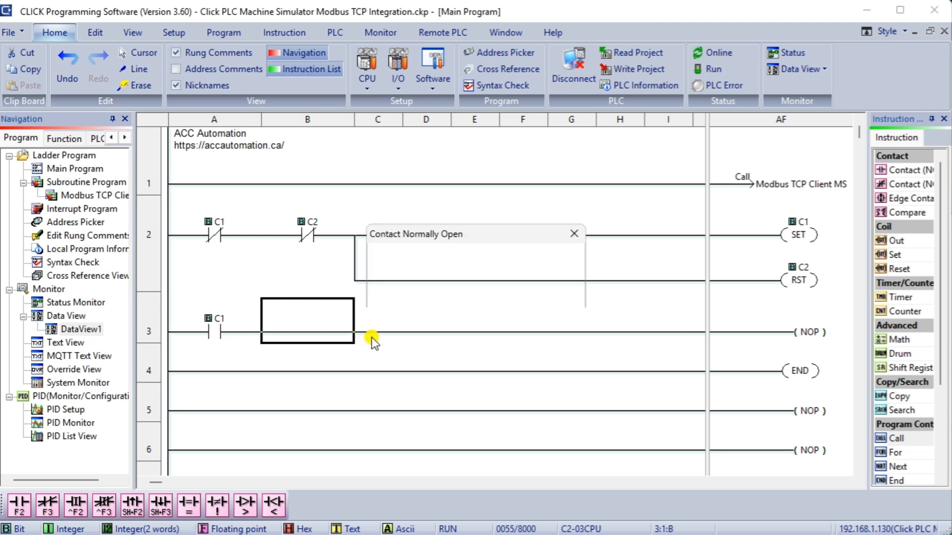
text(C101)
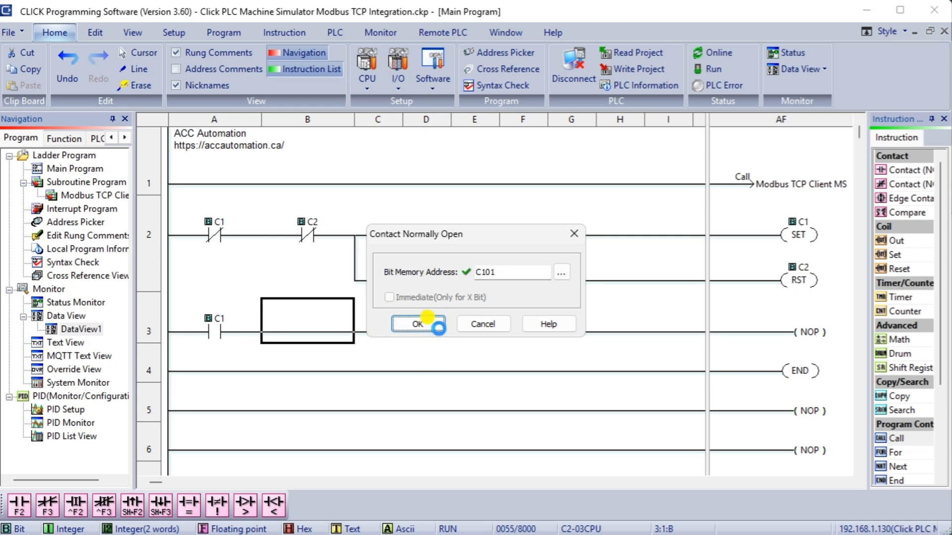
click(422, 325)
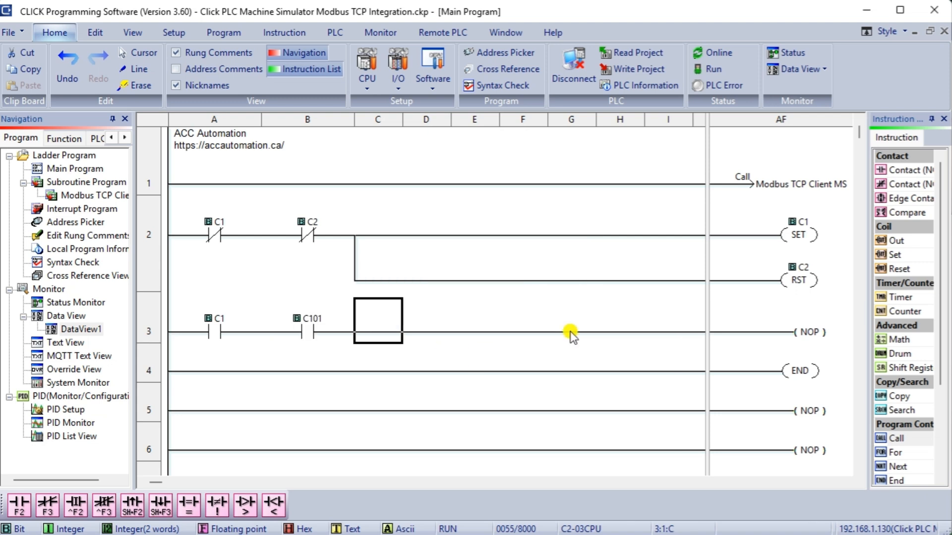
Give rung 3 a RST coil on C1.
click(797, 327)
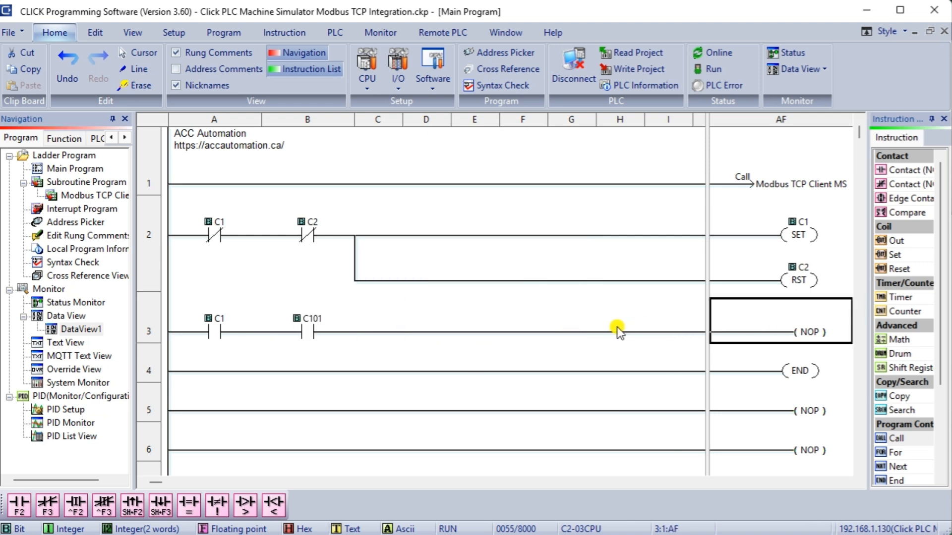
key(r)
click(893, 310)
text(c)
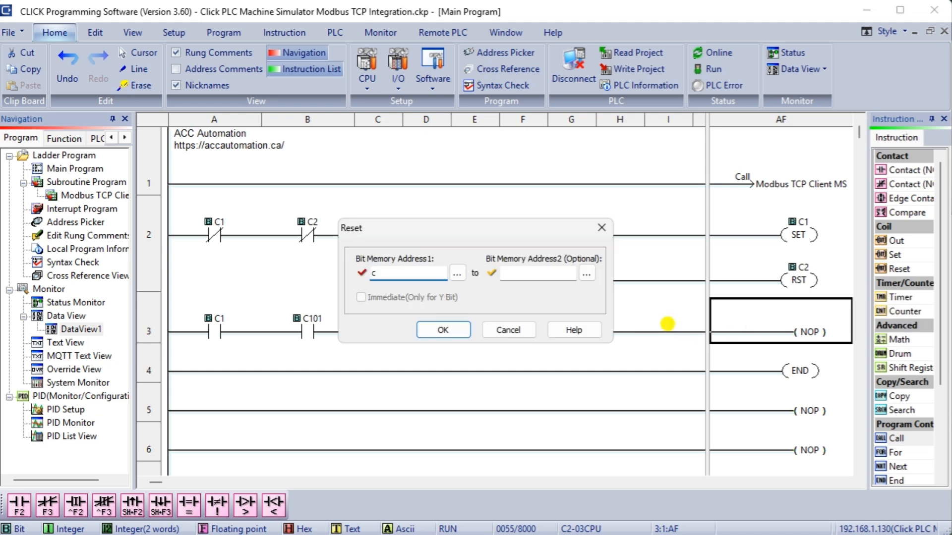
text(1)
click(439, 330)
Branch rung 3's output to add a SET coil on C2.
click(392, 337)
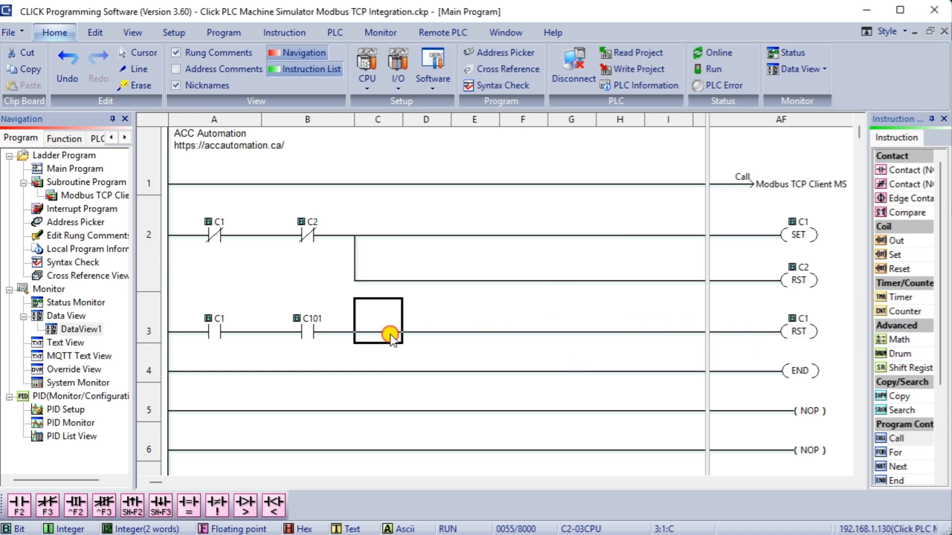
key(ctrl+Down)
key(ctrl+shift+Right)
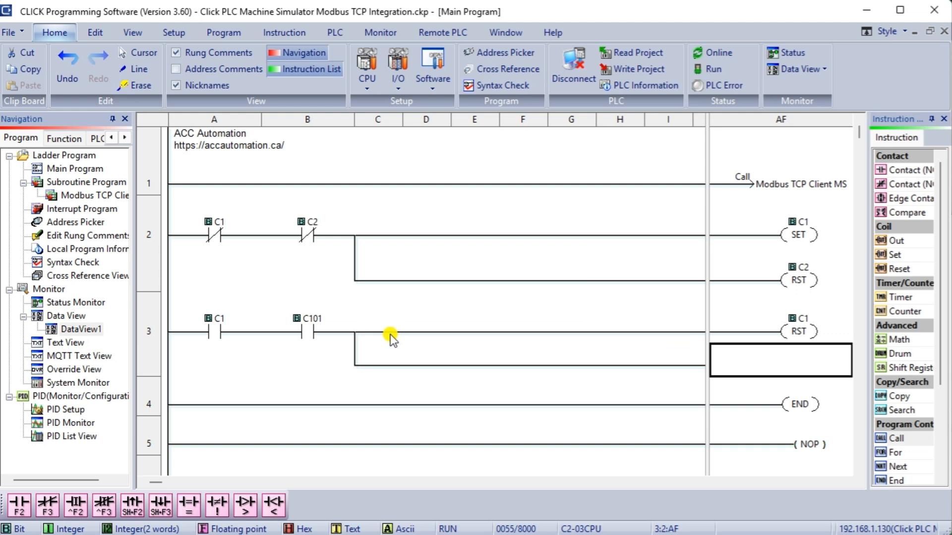
key(s)
click(873, 353)
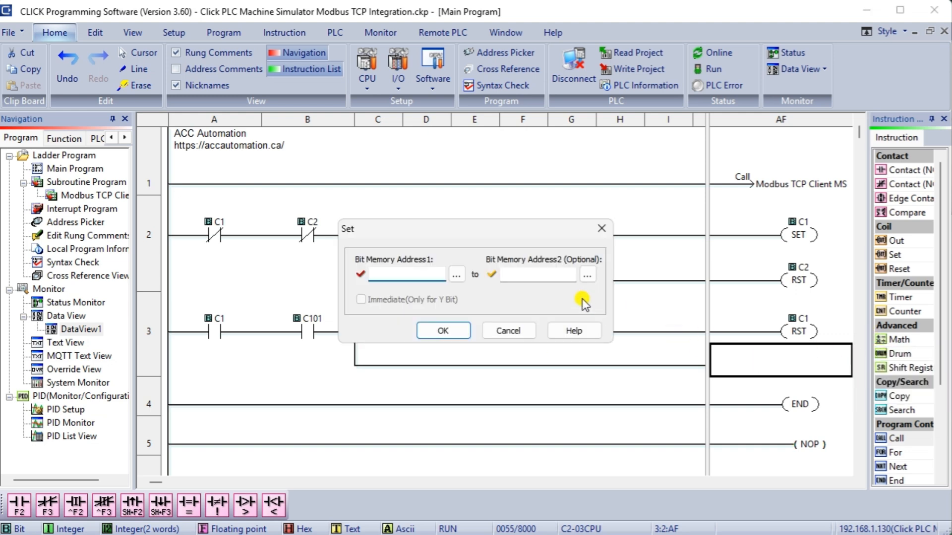
key(Return)
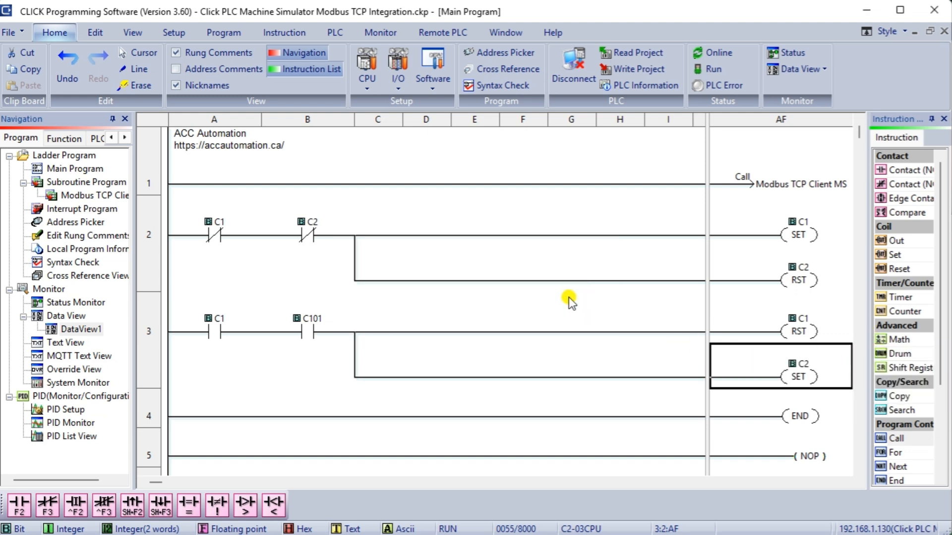
Place normally open contacts C2 and C102 in series on rung 2's parallel branch.
click(243, 275)
key(F2)
text(C2)
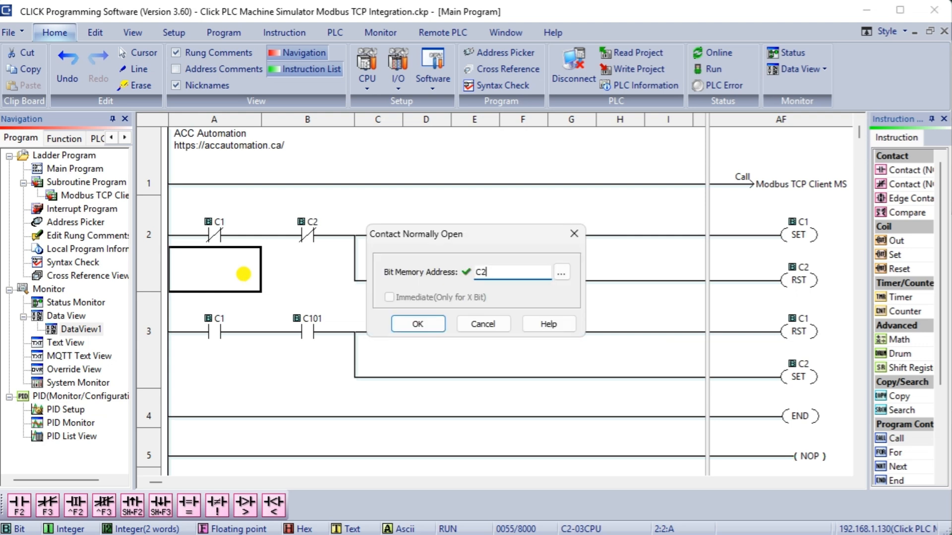
click(440, 325)
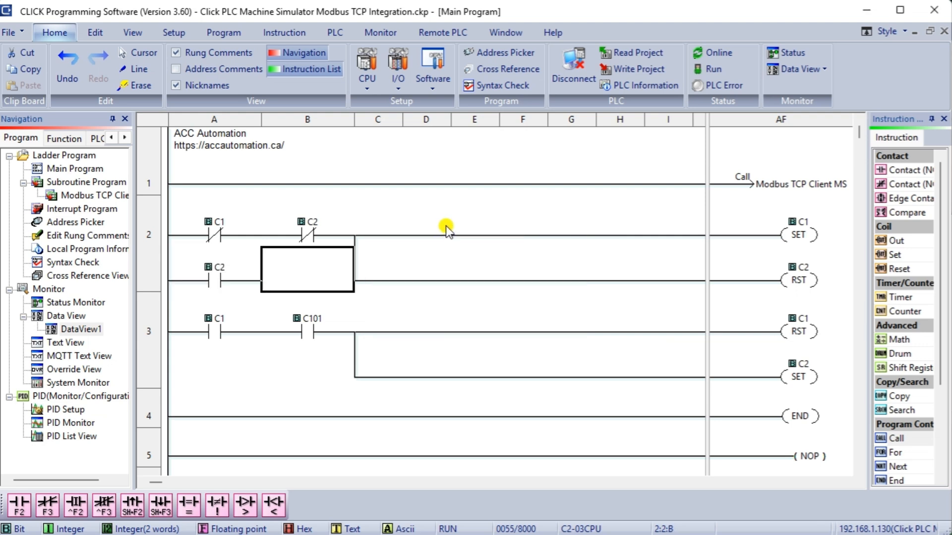
key(F2)
text(C102)
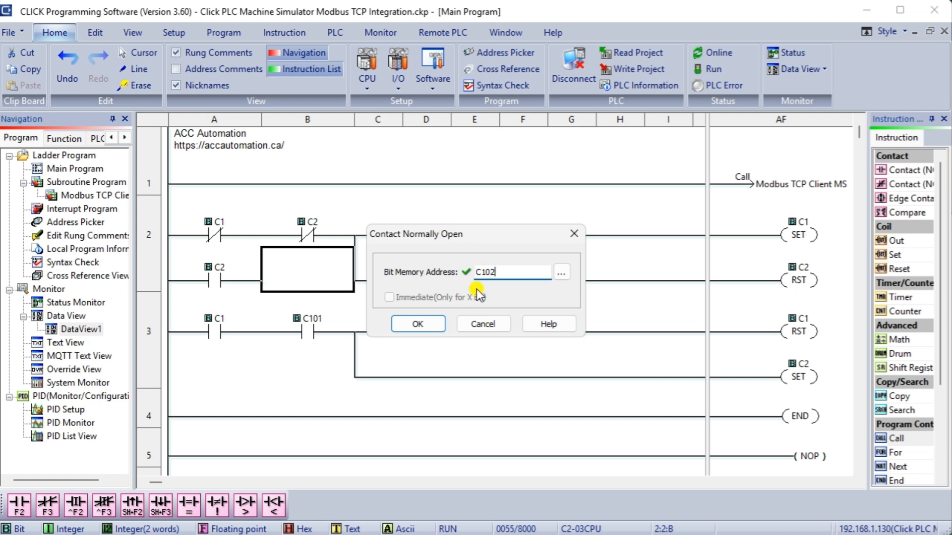
click(426, 324)
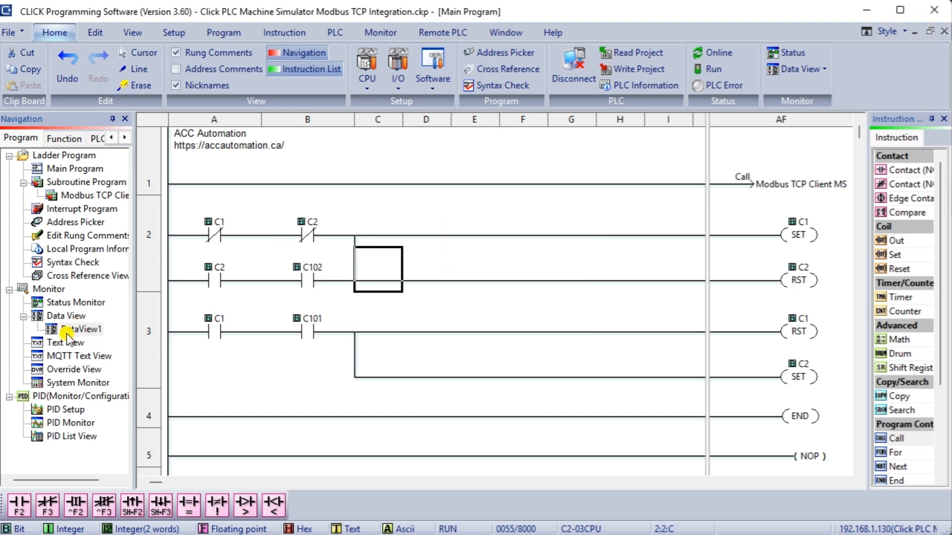
Nickname C1 'Conveyor Advance' and C2 'Conveyor Reverse' in the Address Picker.
double_click(68, 223)
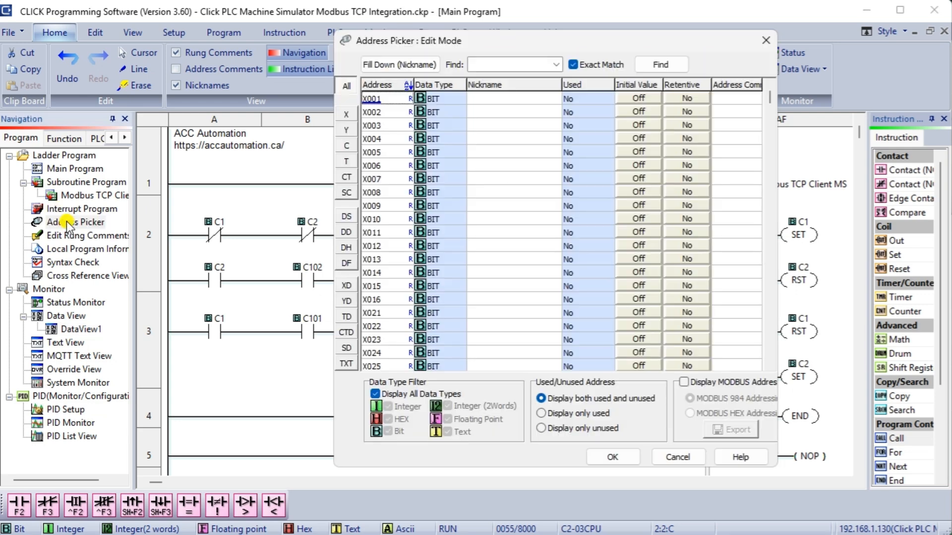
click(350, 146)
click(486, 103)
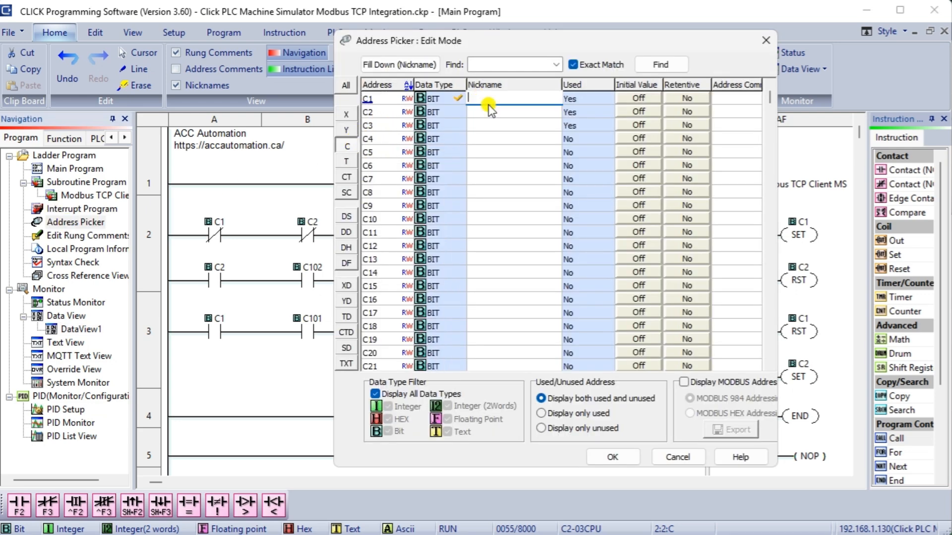
text(C)
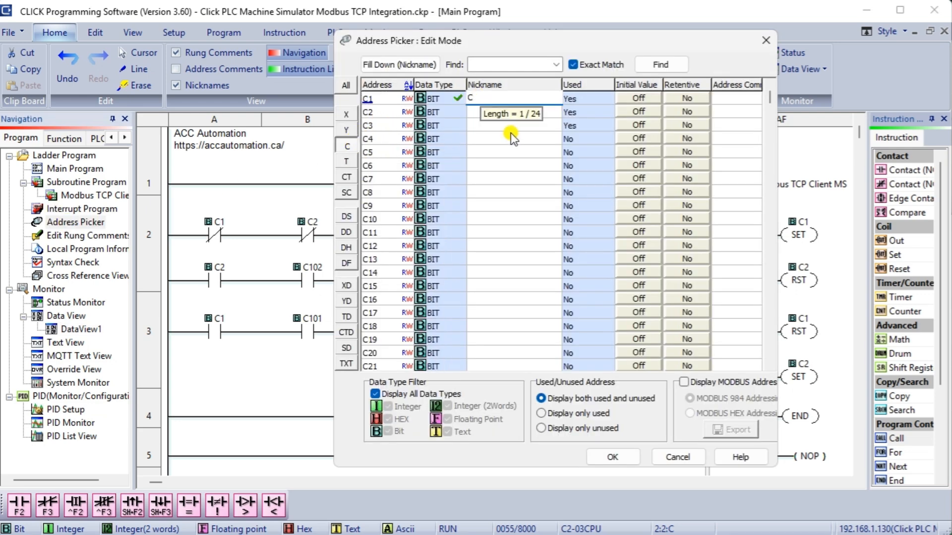
text(onveyor Advance)
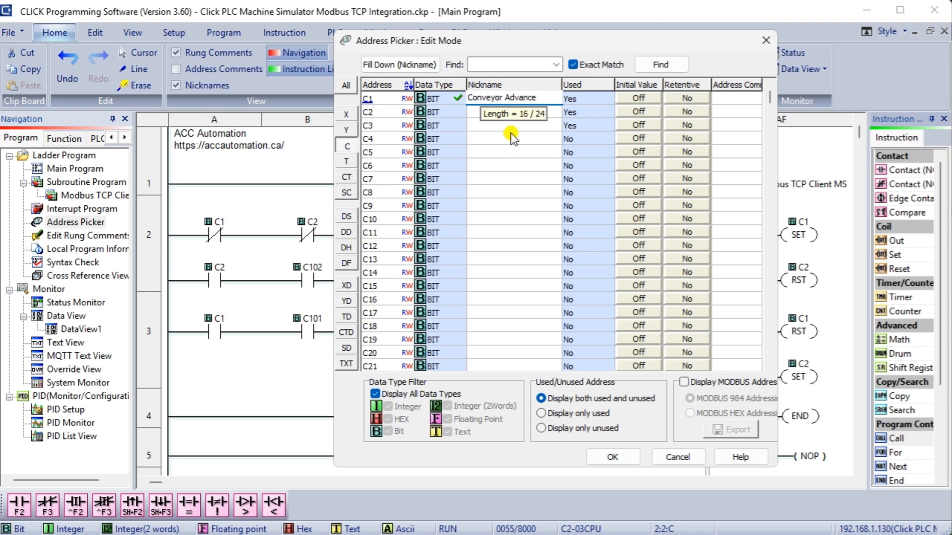
click(469, 115)
text(Conve)
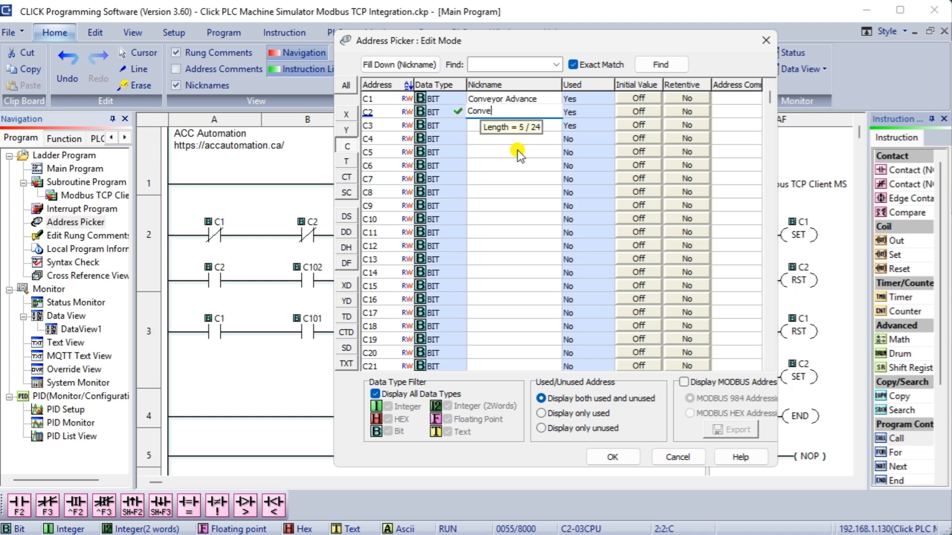
text(yor Reverse)
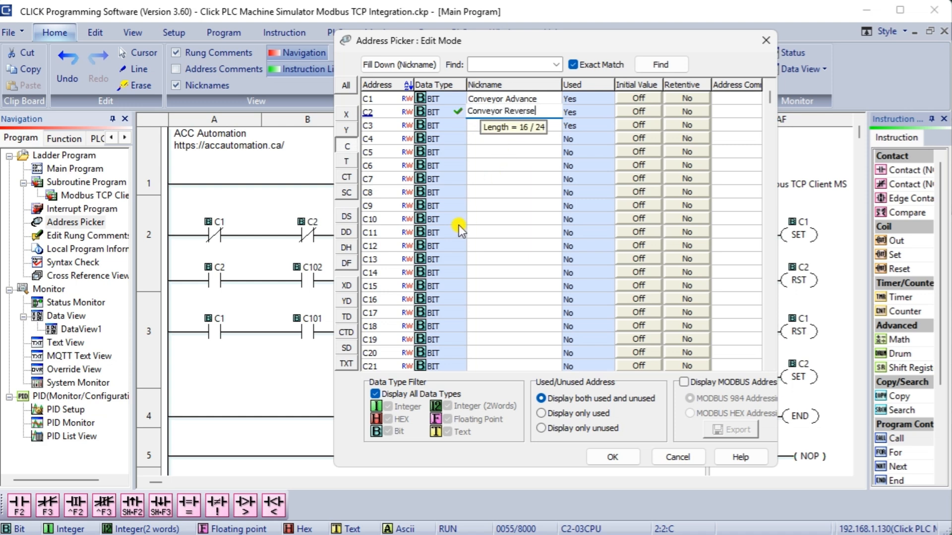
Nickname C101 'Photocell 1 Signal' and C102 'Photocell 2 Signal', then apply.
click(346, 145)
click(511, 98)
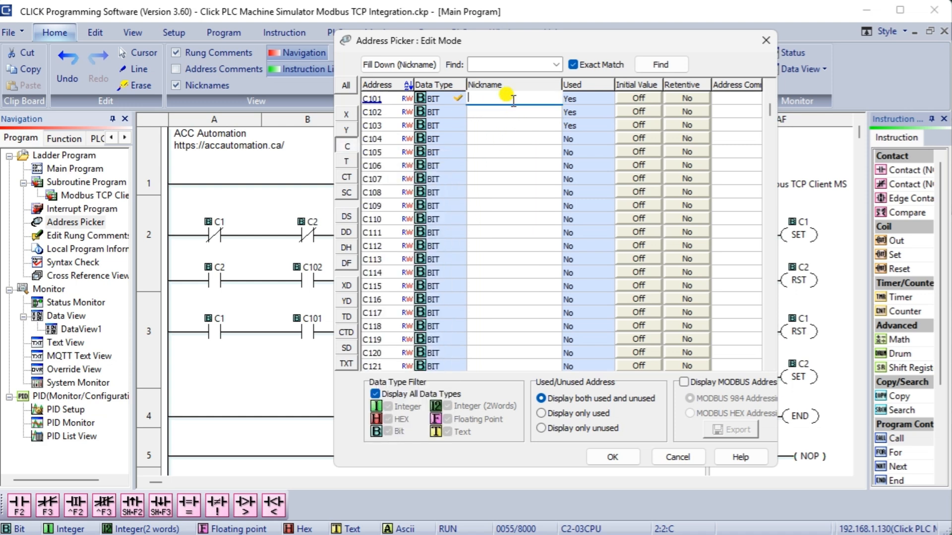
text(Photocell - Signal)
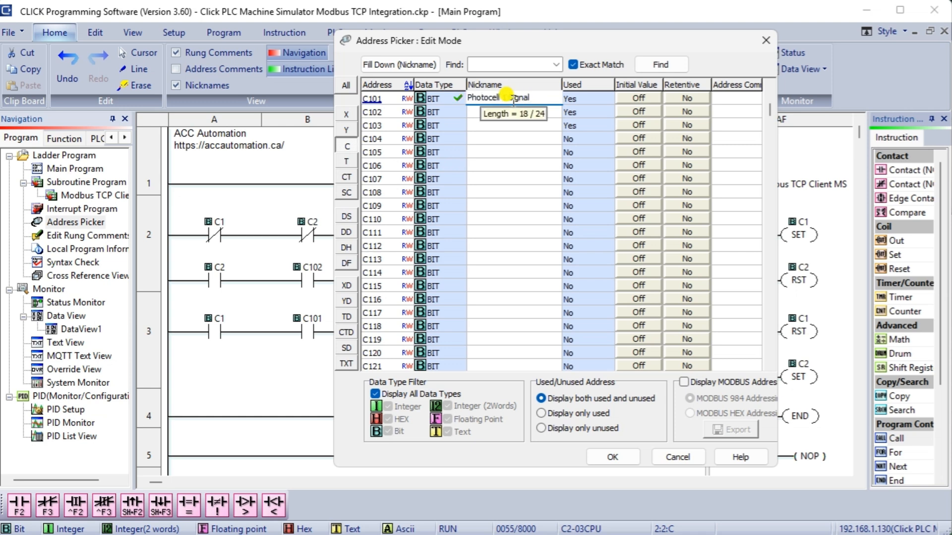
drag(529, 98, 463, 85)
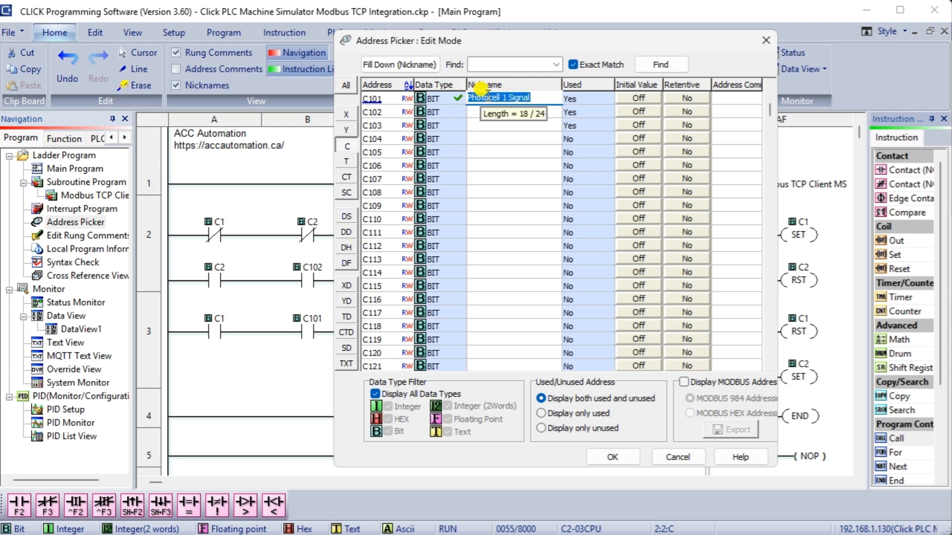
key(ctrl+c)
click(498, 110)
key(ctrl+v)
key(BackSpace)
text(2)
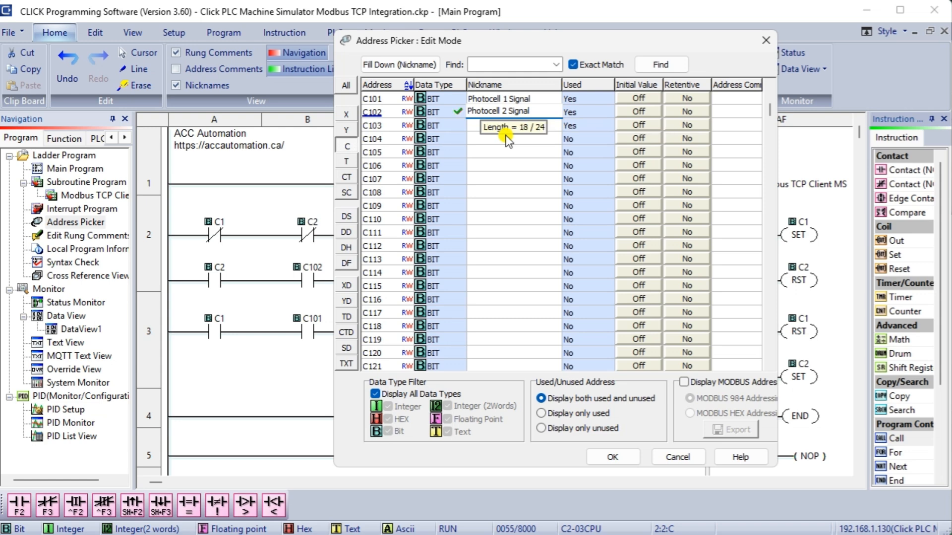
click(472, 126)
click(616, 455)
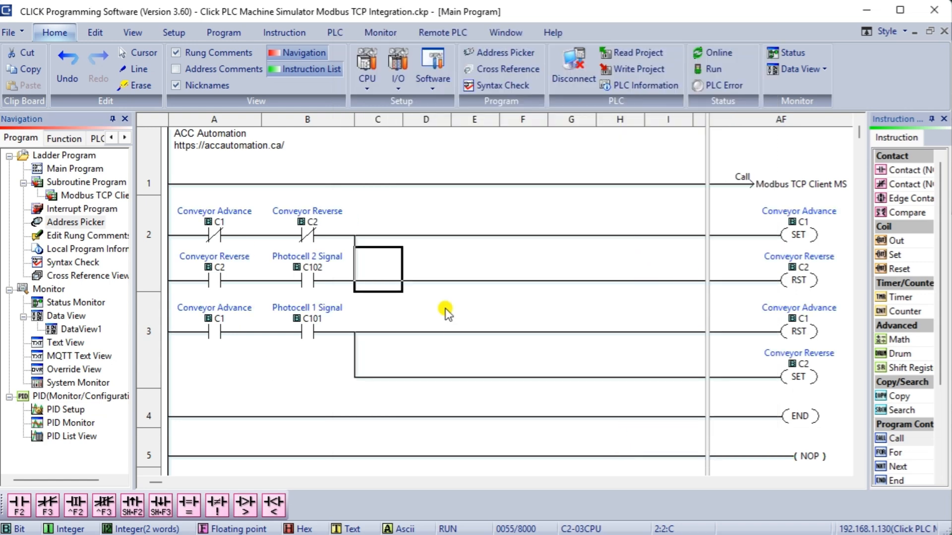
Save the project and download it to the running PLC as a run-time edit.
click(12, 32)
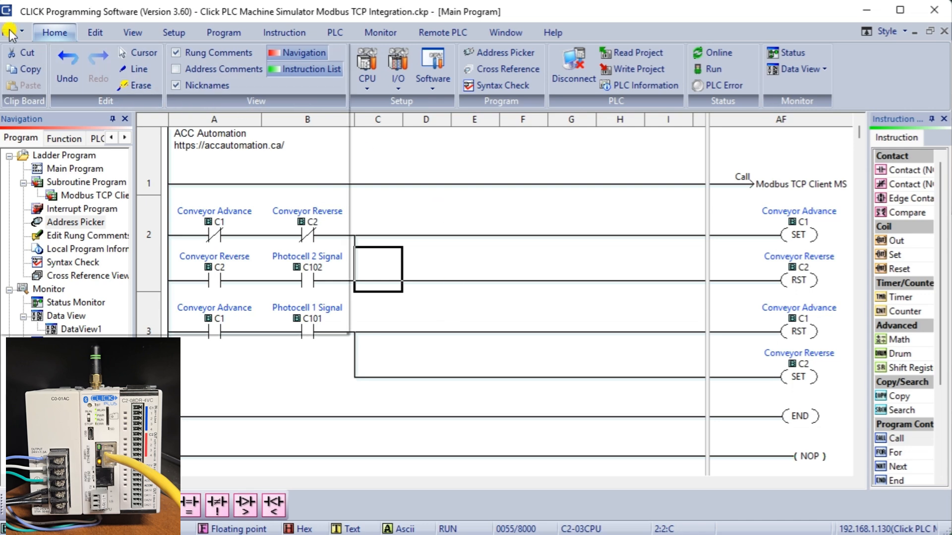
click(39, 120)
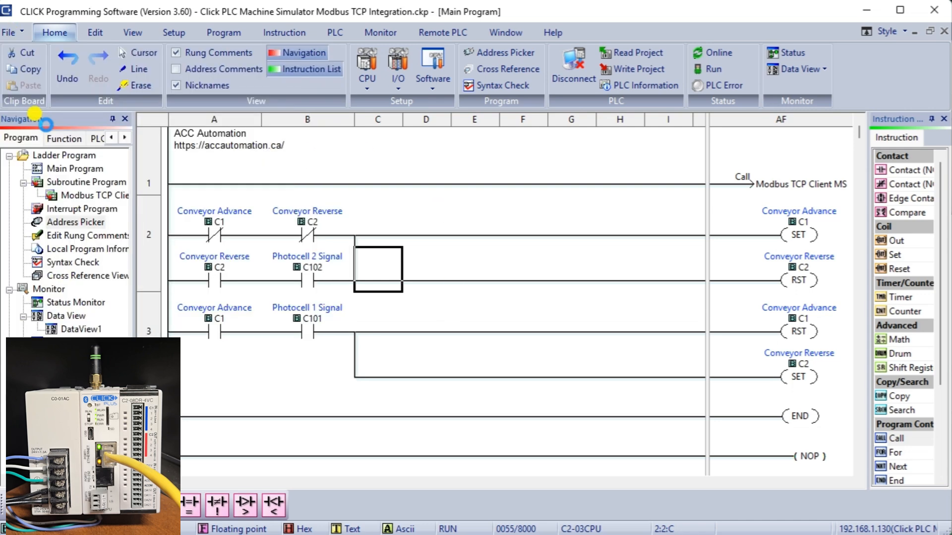
click(628, 73)
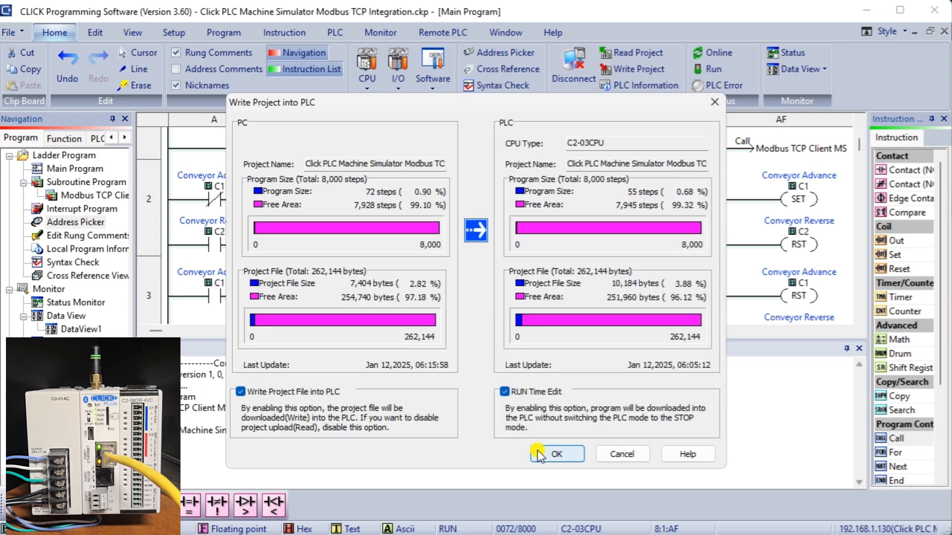
click(555, 454)
click(489, 335)
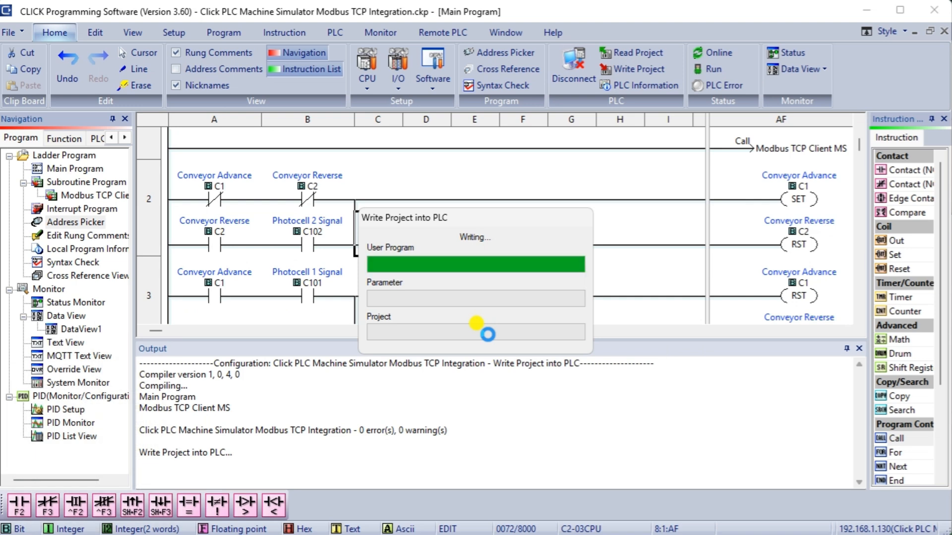
click(859, 351)
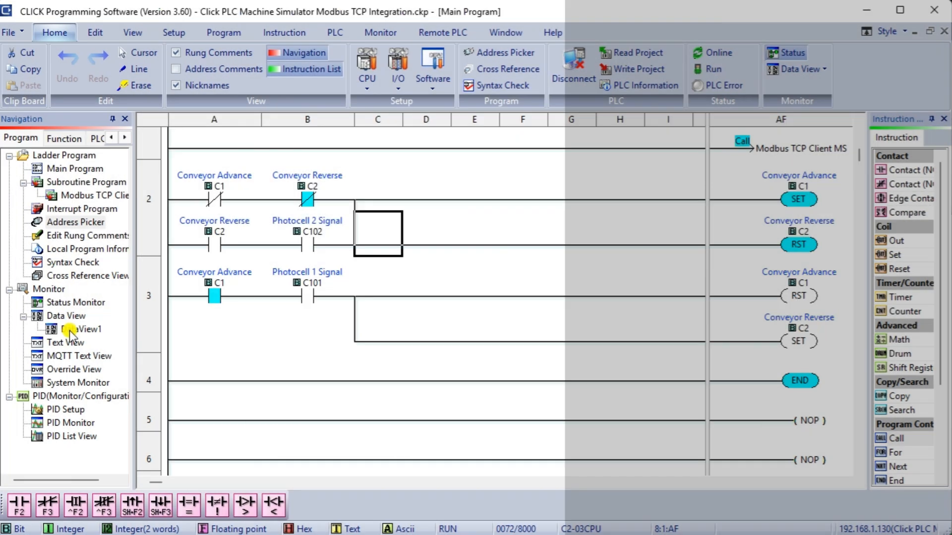
Open the DataView1 watch table and move the CLICK editor aside to reveal Machines Simulator.
double_click(69, 330)
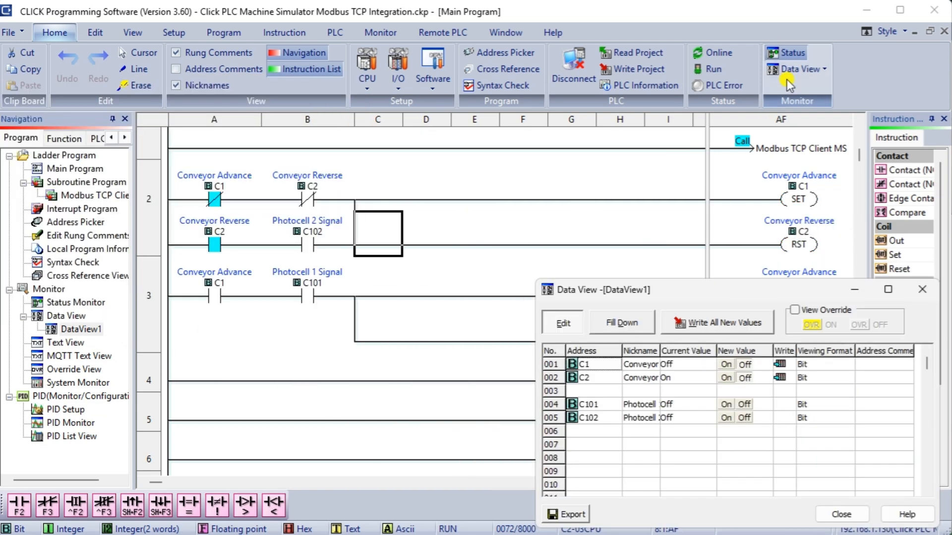
drag(819, 440, 882, 534)
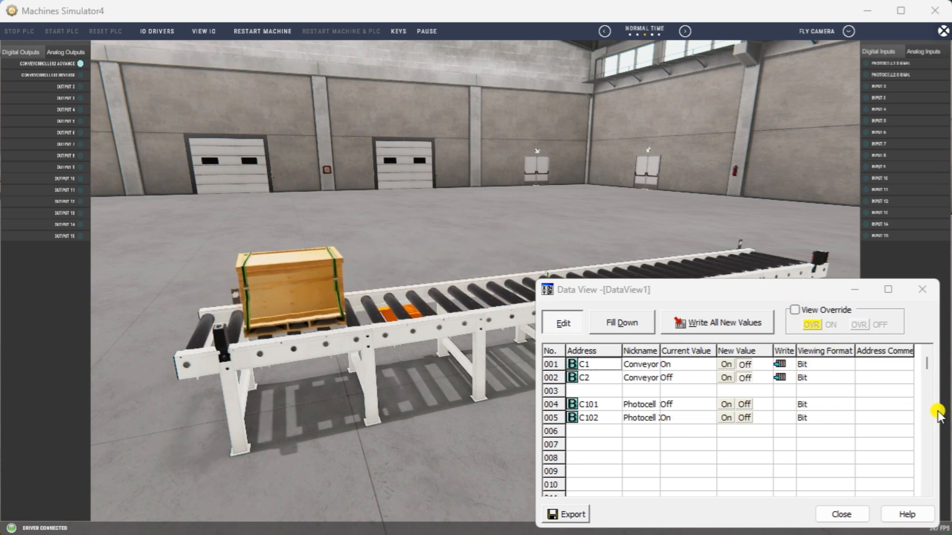
Resize Data View and move it lower right, then switch the simulator to Drone Camera.
drag(938, 414, 847, 414)
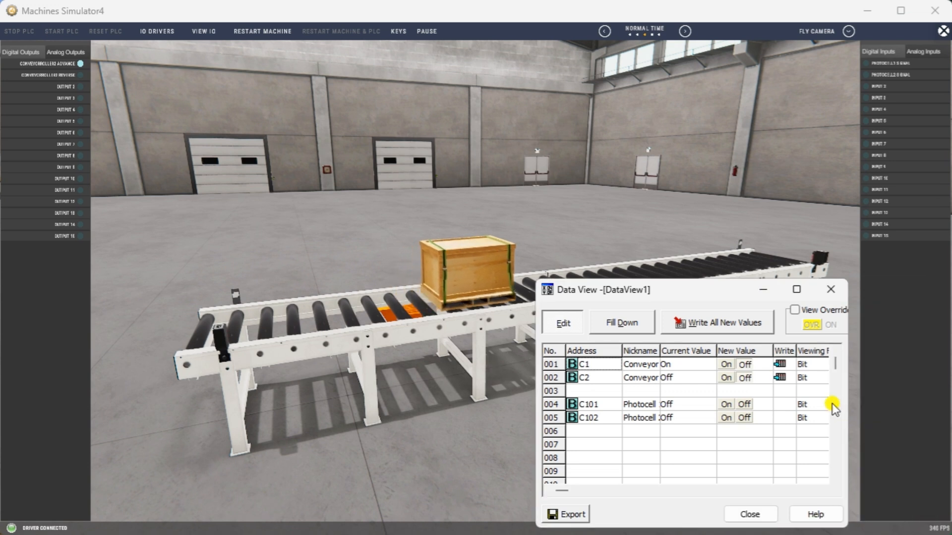
drag(690, 525, 692, 447)
drag(695, 290, 779, 358)
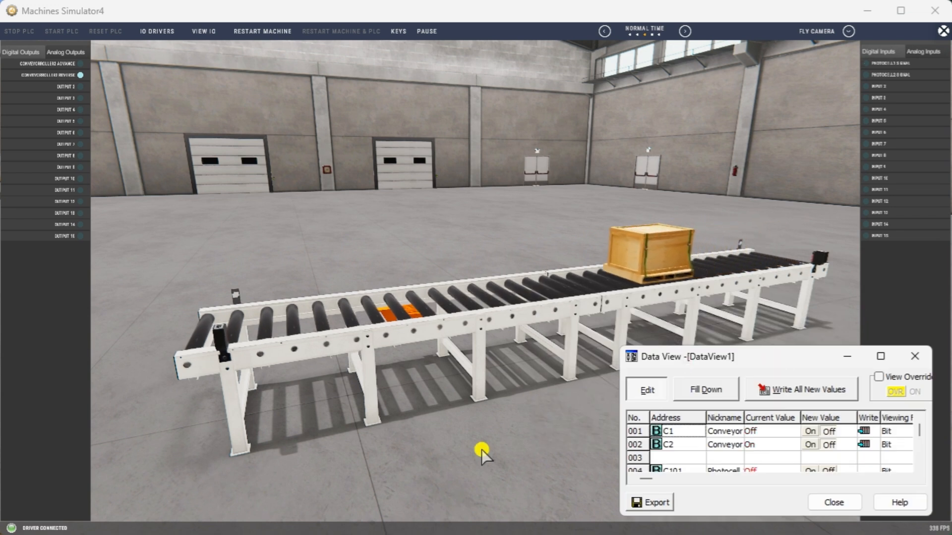
drag(797, 342, 794, 324)
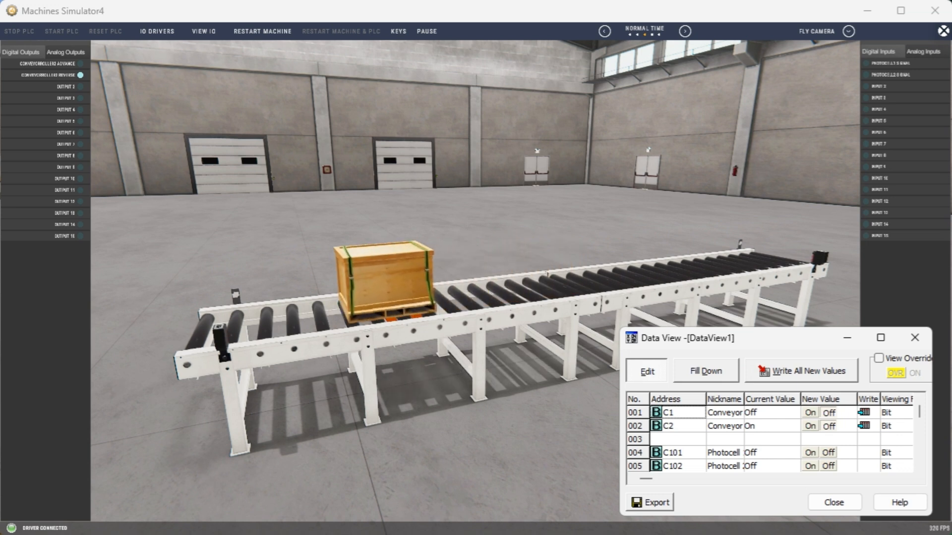
click(850, 32)
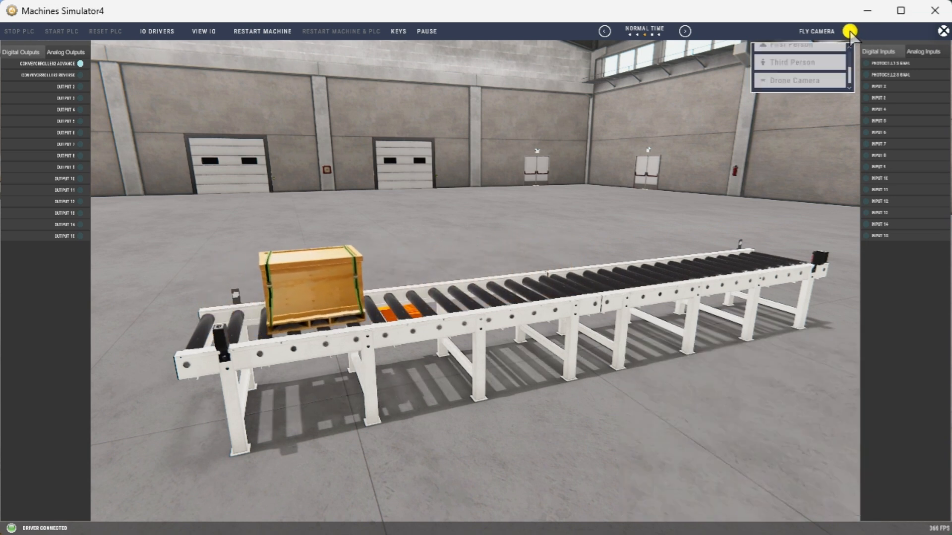
click(812, 109)
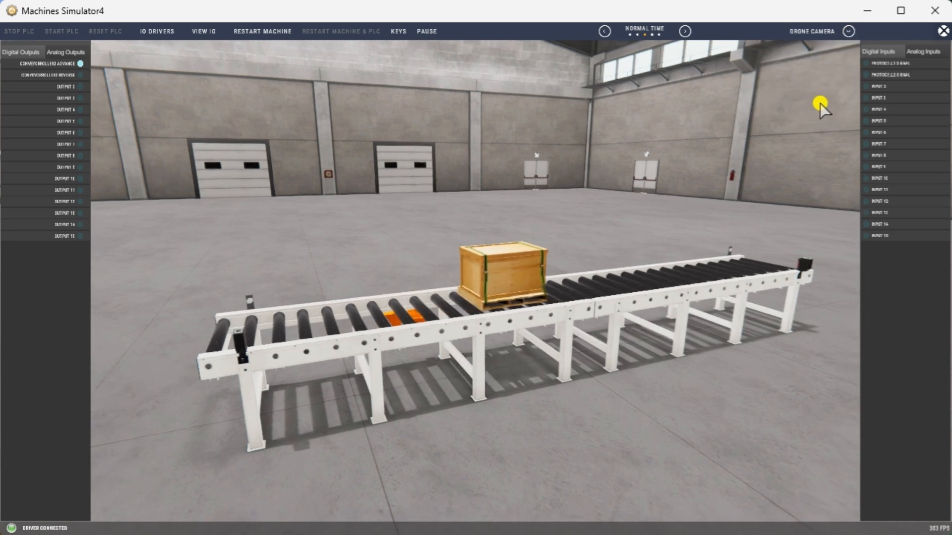